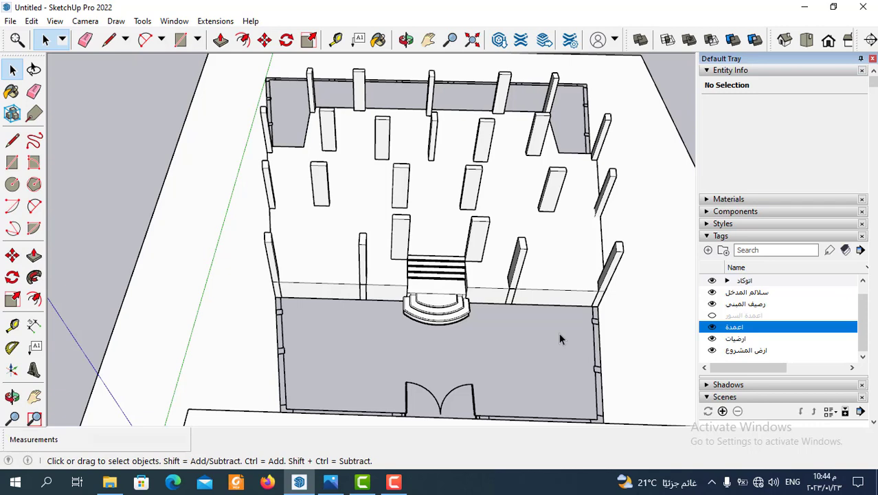
Hide the ارضيات and اعمدة tags, then window-select the entrance stairs.
{"action": "left_click", "coordinate": [713, 338]}
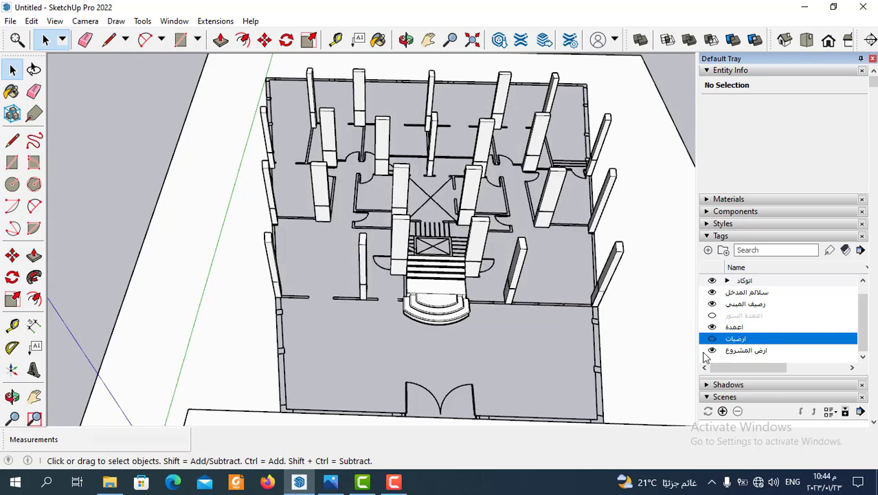
{"action": "left_click", "coordinate": [713, 327]}
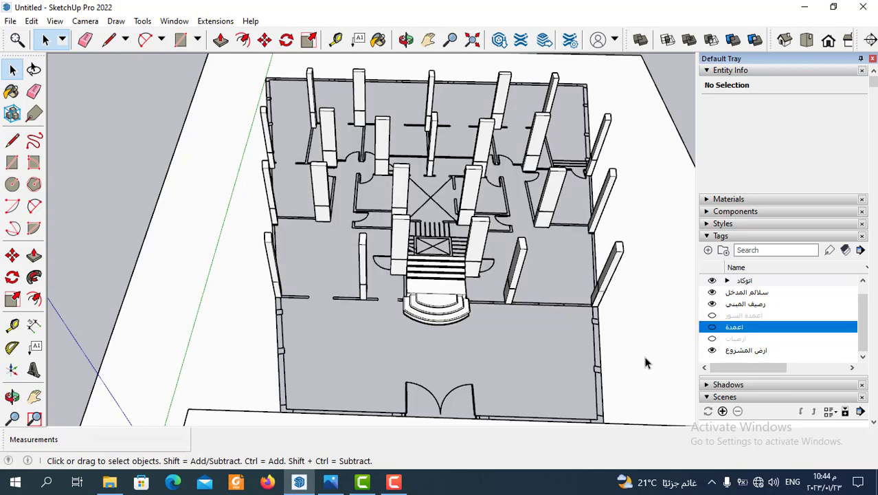
{"action": "scroll", "coordinate": [457, 337], "scroll_direction": "up", "scroll_amount": 2}
{"action": "scroll", "coordinate": [474, 333], "scroll_direction": "up", "scroll_amount": 3}
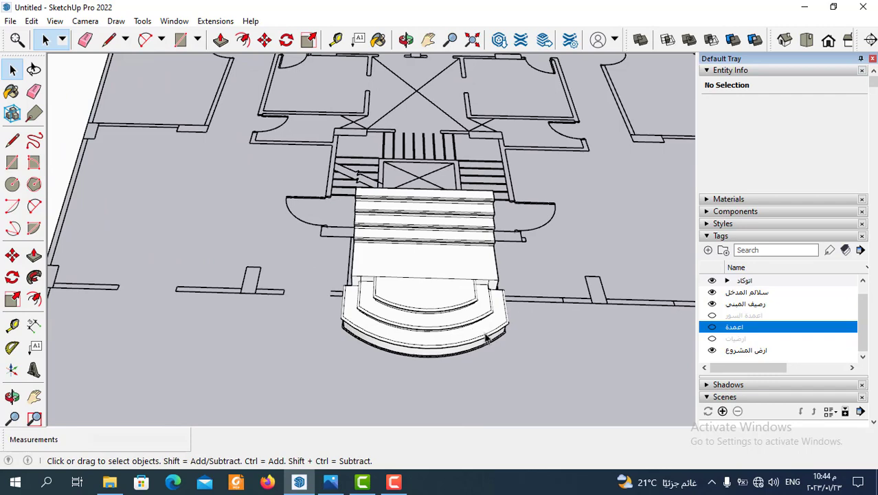
{"action": "scroll", "coordinate": [488, 332], "scroll_direction": "down", "scroll_amount": 3}
{"action": "left_click_drag", "start_coordinate": [353, 213], "coordinate": [483, 302]}
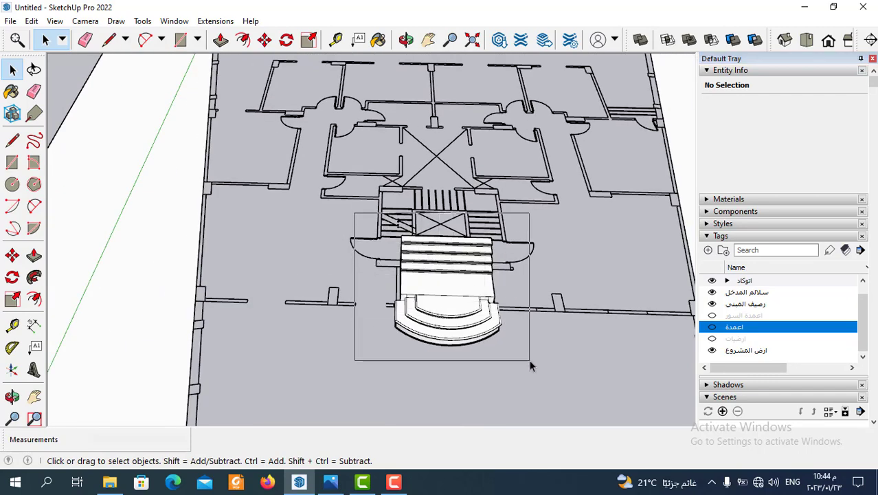
{"action": "left_click_drag", "start_coordinate": [483, 302], "coordinate": [540, 377]}
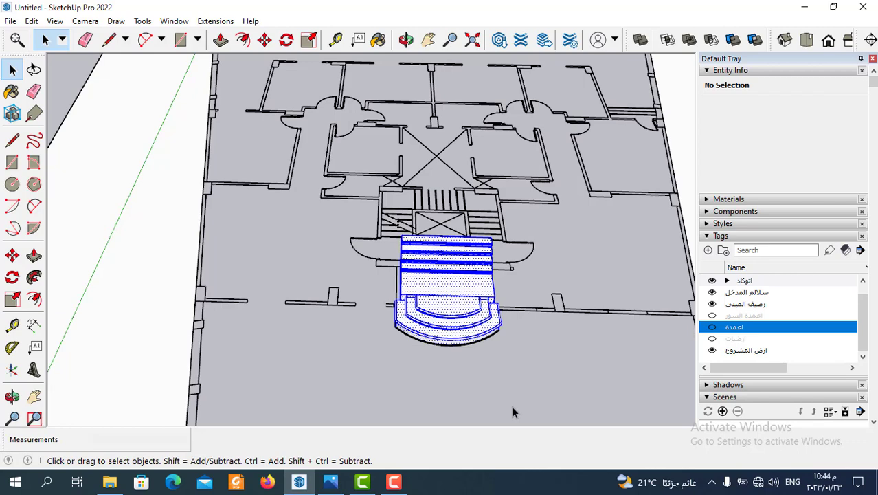
Make the selected entrance stairs into a single group.
{"action": "right_click", "coordinate": [461, 283]}
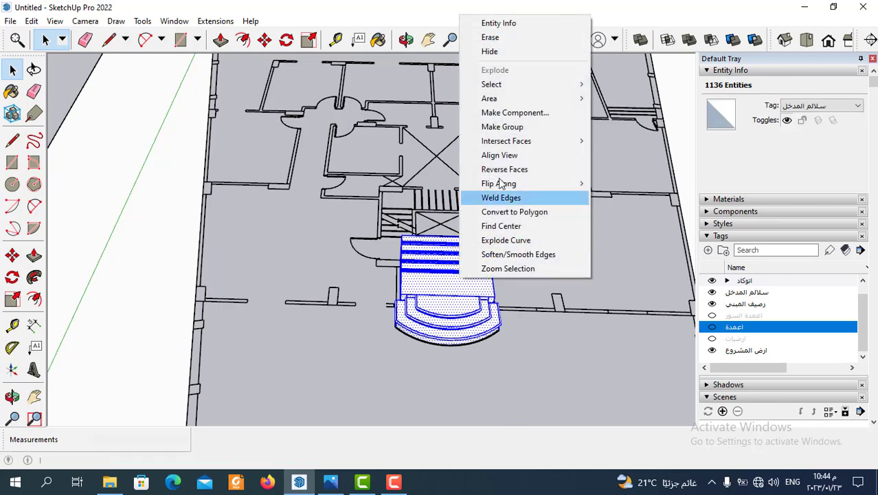
{"action": "left_click", "coordinate": [512, 126]}
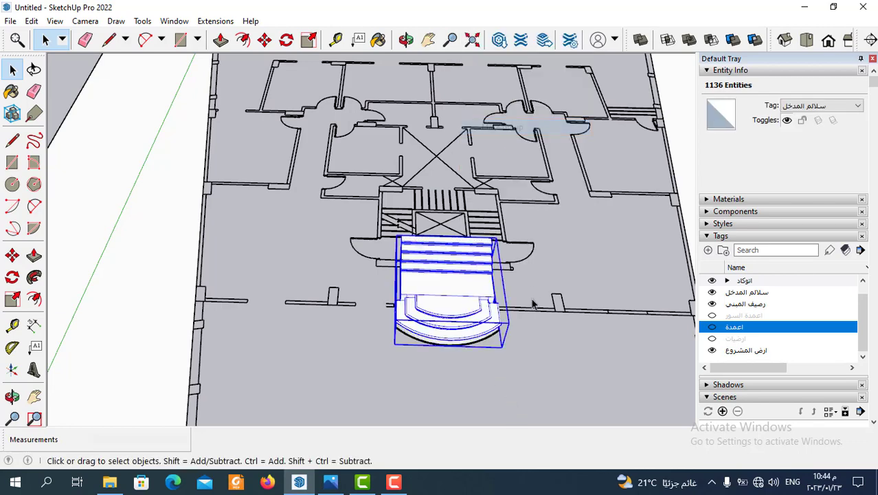
{"action": "left_click", "coordinate": [558, 357]}
{"action": "left_click", "coordinate": [478, 291]}
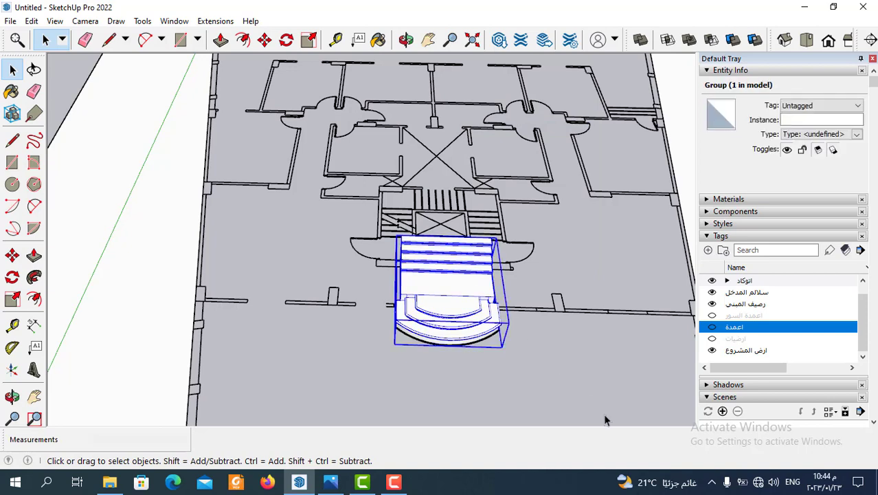
Hide the سلالم المدخل tag and orbit out to the whole floor plan.
{"action": "scroll", "coordinate": [736, 344], "scroll_direction": "down", "scroll_amount": 2}
{"action": "scroll", "coordinate": [723, 333], "scroll_direction": "up", "scroll_amount": 1}
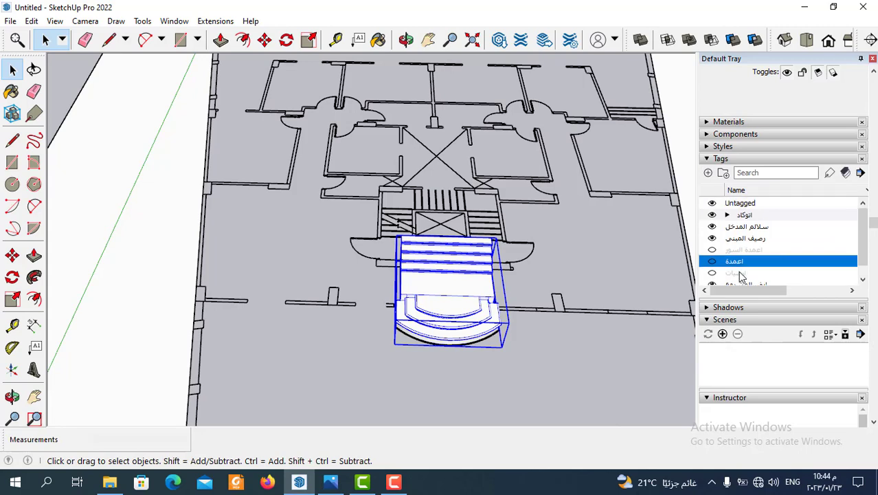
{"action": "left_click", "coordinate": [714, 227]}
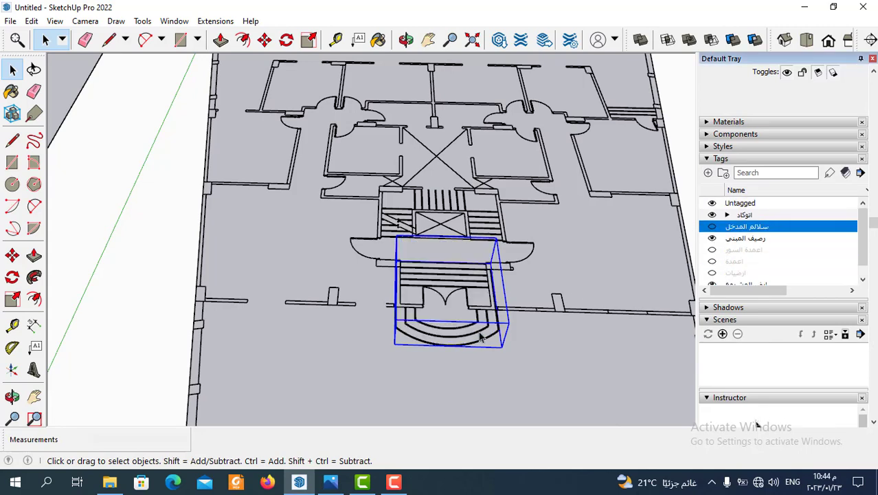
{"action": "middle_click_drag", "start_coordinate": [522, 310], "coordinate": [582, 310]}
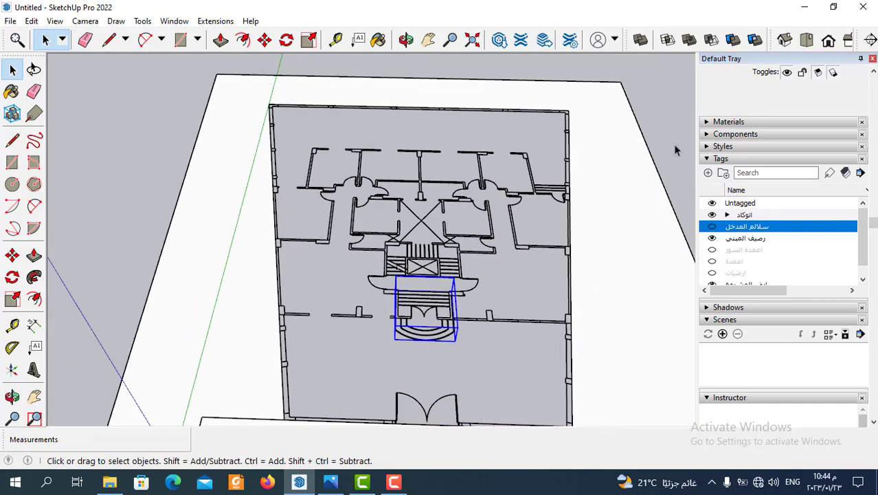
{"action": "scroll", "coordinate": [427, 335], "scroll_direction": "down", "scroll_amount": 1}
{"action": "scroll", "coordinate": [426, 330], "scroll_direction": "up", "scroll_amount": 2}
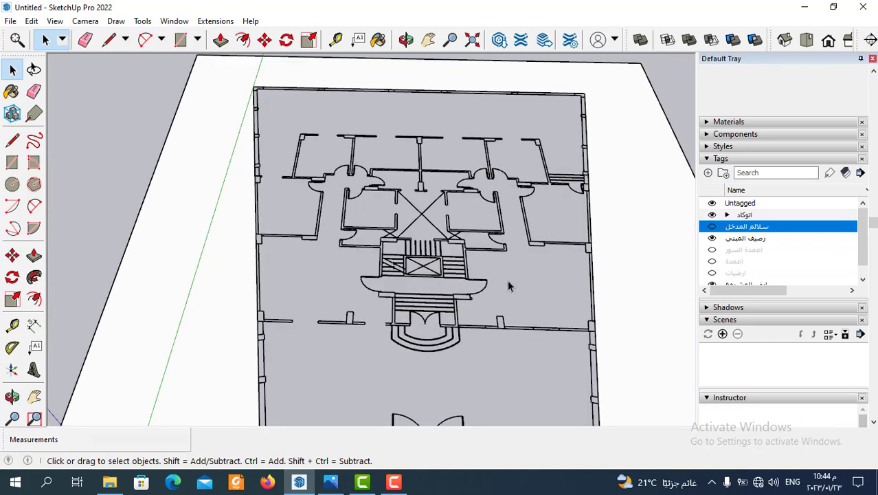
Draw a rectangle from the lower-left wall corner to the next column and select its face.
{"action": "left_click", "coordinate": [181, 40]}
{"action": "scroll", "coordinate": [293, 325], "scroll_direction": "up", "scroll_amount": 2}
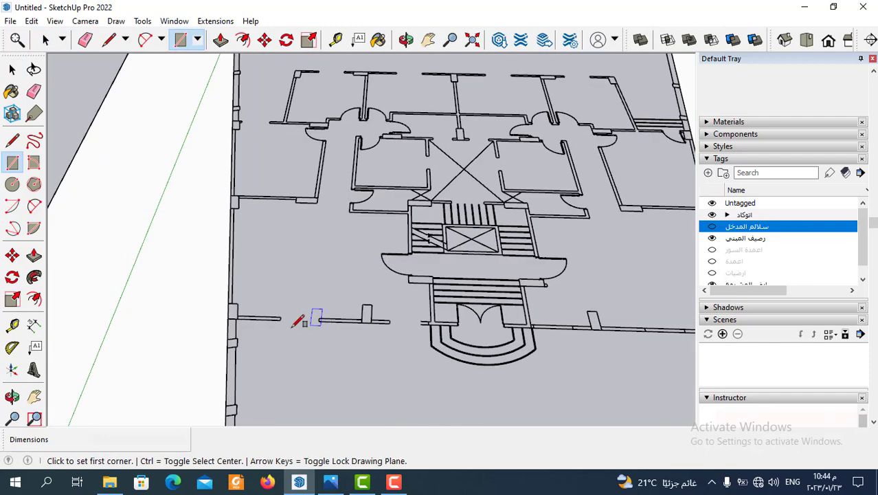
{"action": "scroll", "coordinate": [274, 319], "scroll_direction": "up", "scroll_amount": 3}
{"action": "scroll", "coordinate": [195, 300], "scroll_direction": "up", "scroll_amount": 3}
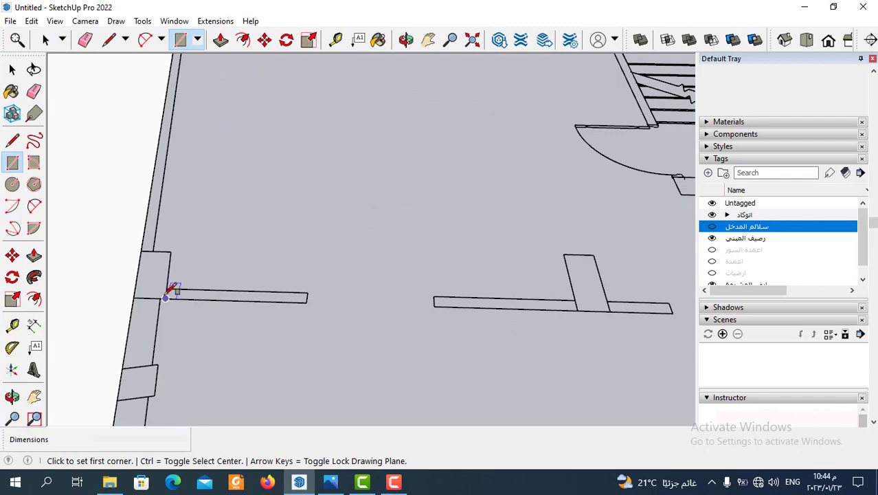
{"action": "left_click", "coordinate": [170, 290]}
{"action": "scroll", "coordinate": [339, 306], "scroll_direction": "down", "scroll_amount": 2}
{"action": "scroll", "coordinate": [413, 319], "scroll_direction": "up", "scroll_amount": 3}
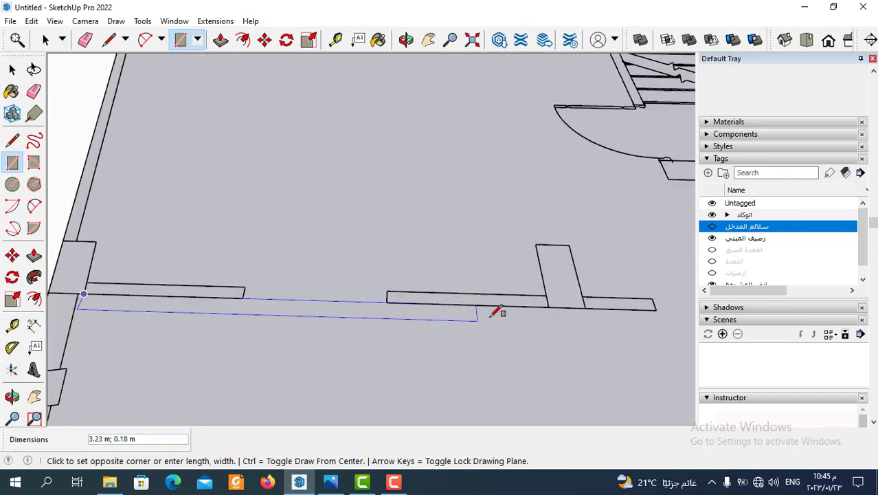
{"action": "left_click", "coordinate": [550, 290]}
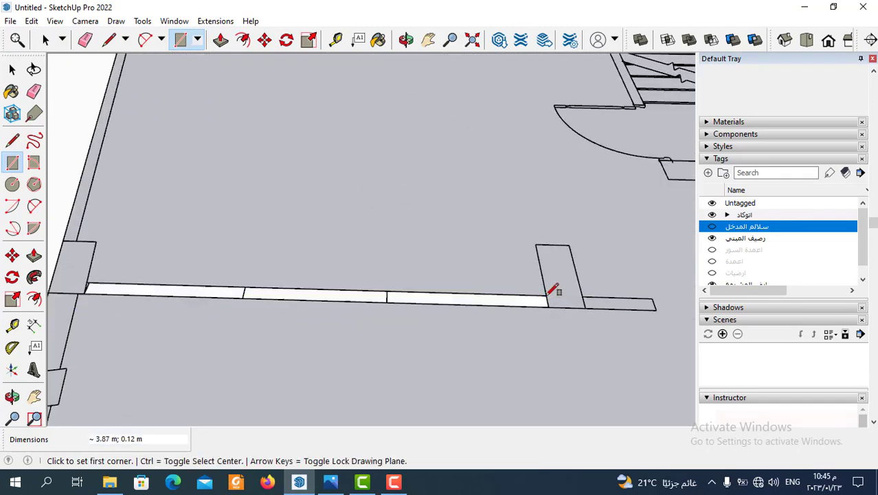
{"action": "scroll", "coordinate": [512, 344], "scroll_direction": "down", "scroll_amount": 2}
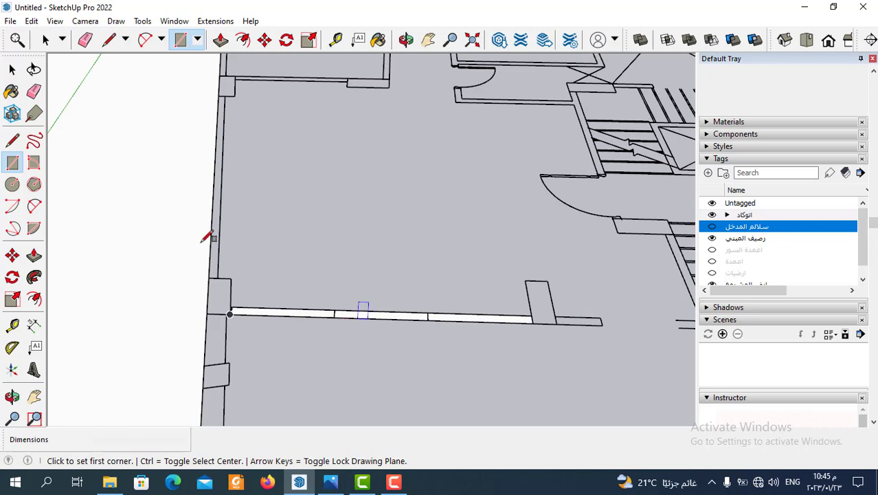
{"action": "left_click", "coordinate": [45, 40]}
{"action": "scroll", "coordinate": [442, 343], "scroll_direction": "up", "scroll_amount": 2}
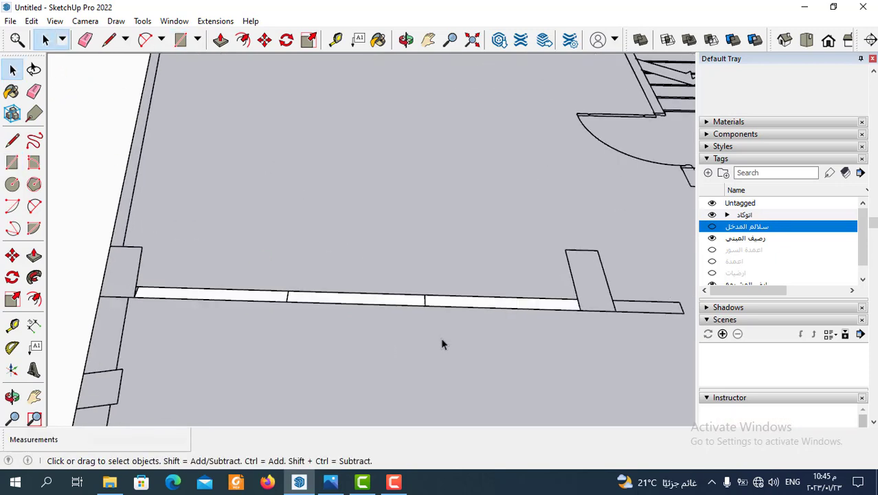
{"action": "double_click", "coordinate": [468, 306]}
Convert the traced wall face into a component with the definition name حائط ١.
{"action": "right_click", "coordinate": [468, 303]}
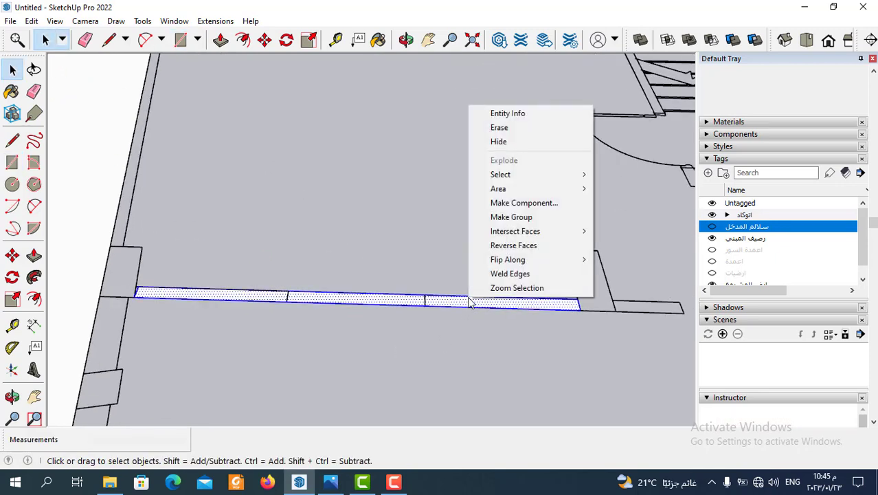
{"action": "left_click", "coordinate": [527, 204]}
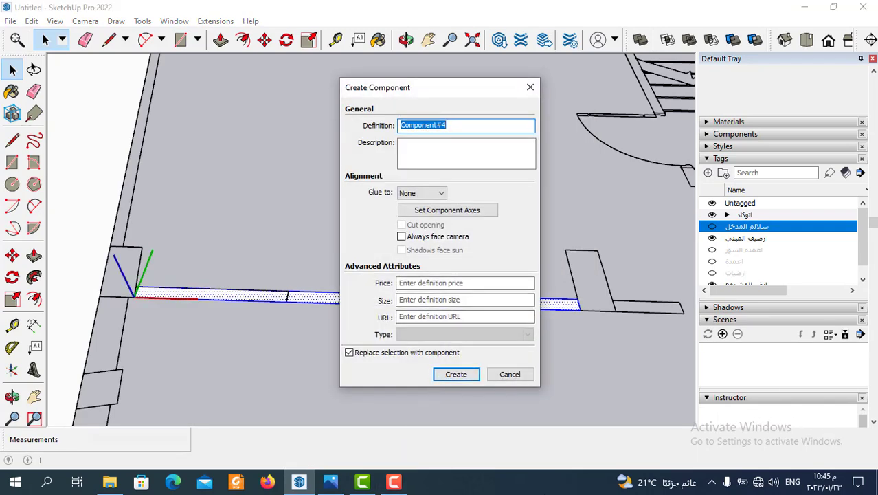
{"action": "key", "text": "BackSpace"}
{"action": "type", "text": "حائط١"}
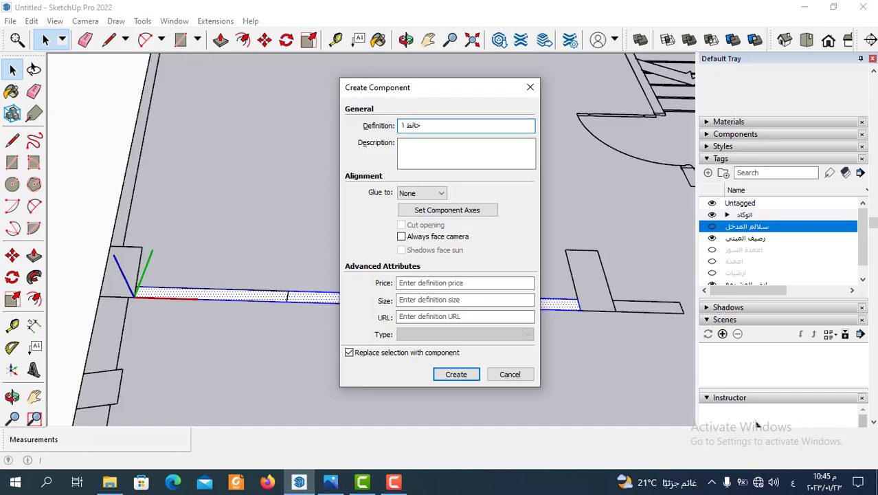
{"action": "left_click", "coordinate": [455, 375]}
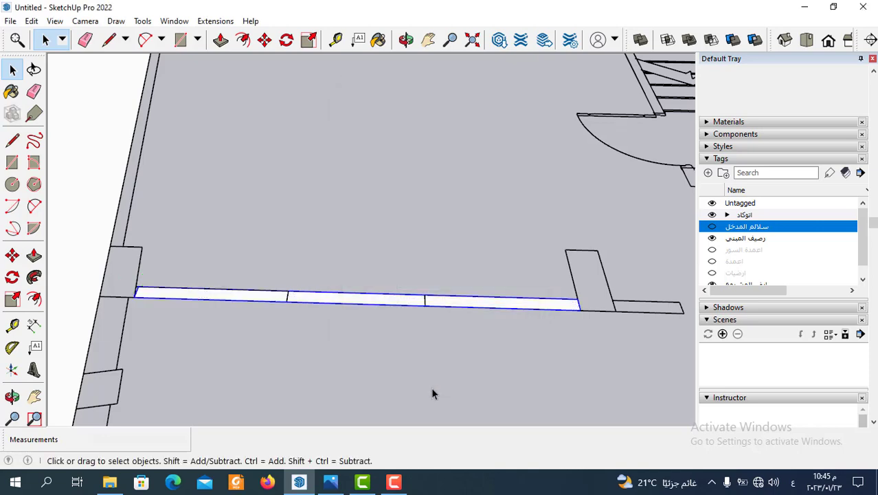
{"action": "scroll", "coordinate": [431, 386], "scroll_direction": "up", "scroll_amount": 2}
{"action": "scroll", "coordinate": [440, 323], "scroll_direction": "up", "scroll_amount": 2}
{"action": "scroll", "coordinate": [433, 354], "scroll_direction": "up", "scroll_amount": 2}
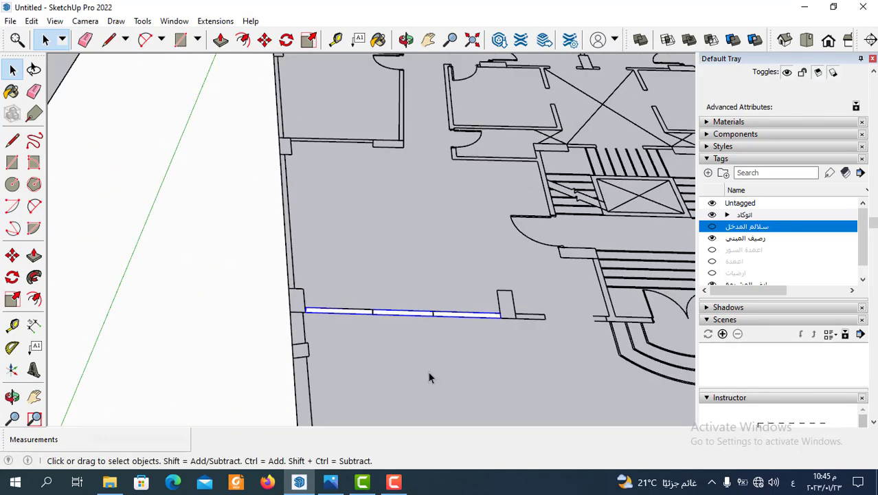
Inside the حائط ١ component, push/pull the wall face upward, entering 2 as the height.
{"action": "scroll", "coordinate": [439, 338], "scroll_direction": "up", "scroll_amount": 2}
{"action": "scroll", "coordinate": [460, 320], "scroll_direction": "up", "scroll_amount": 2}
{"action": "double_click", "coordinate": [461, 310]}
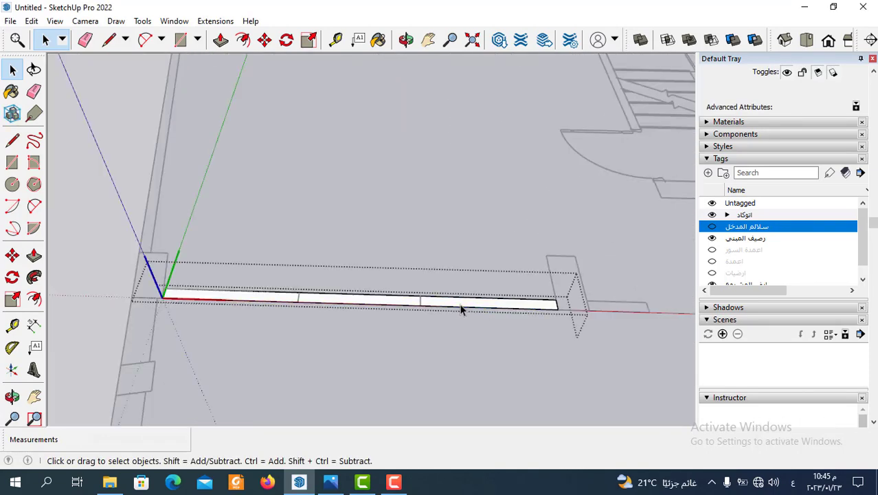
{"action": "left_click", "coordinate": [224, 44]}
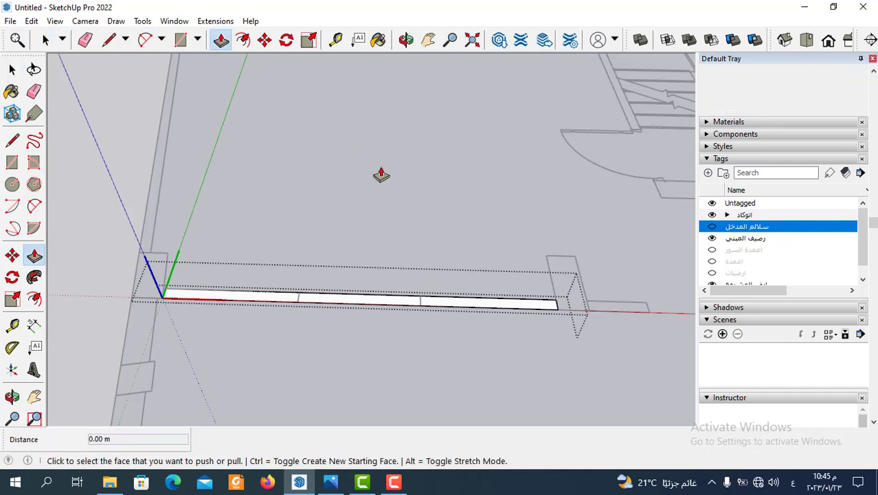
{"action": "left_click", "coordinate": [434, 296]}
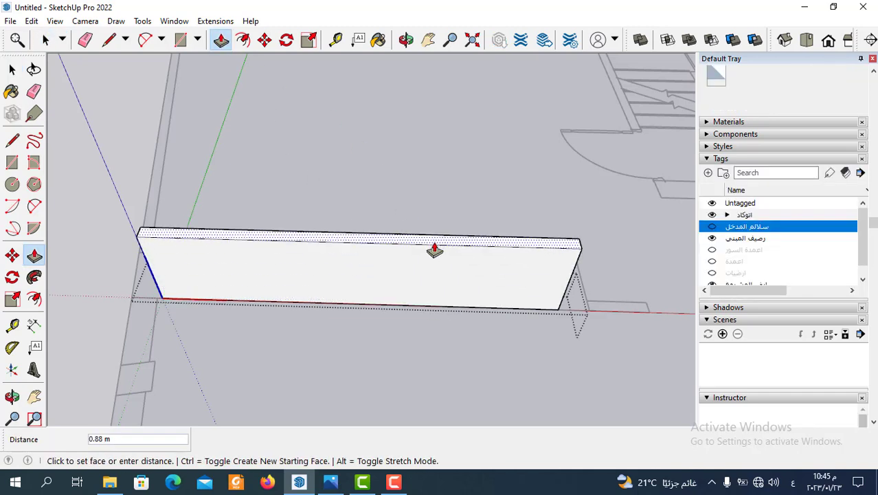
{"action": "type", "text": "2"}
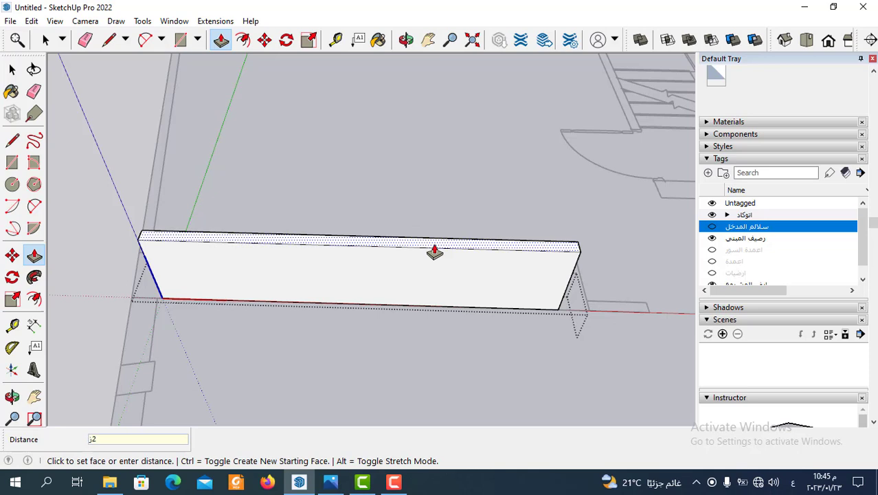
{"action": "type", "text": "٨"}
{"action": "key", "text": "Return"}
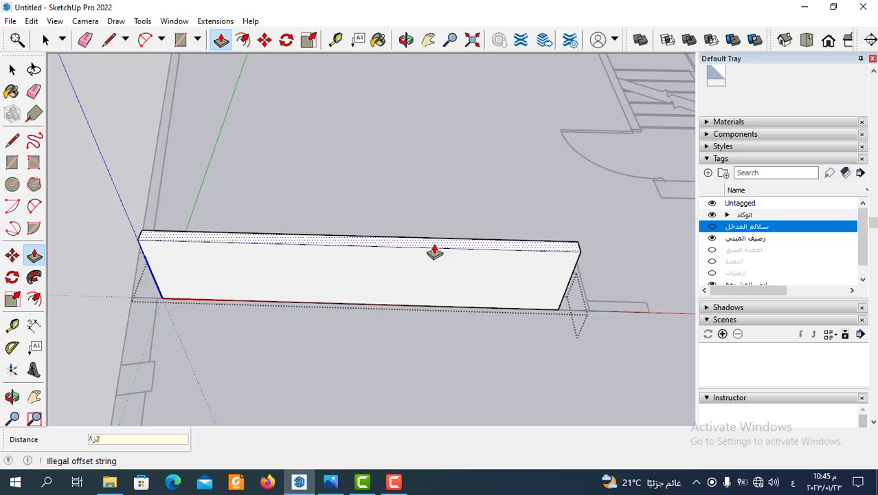
{"action": "key", "text": "alt+shift"}
{"action": "type", "text": "2.8"}
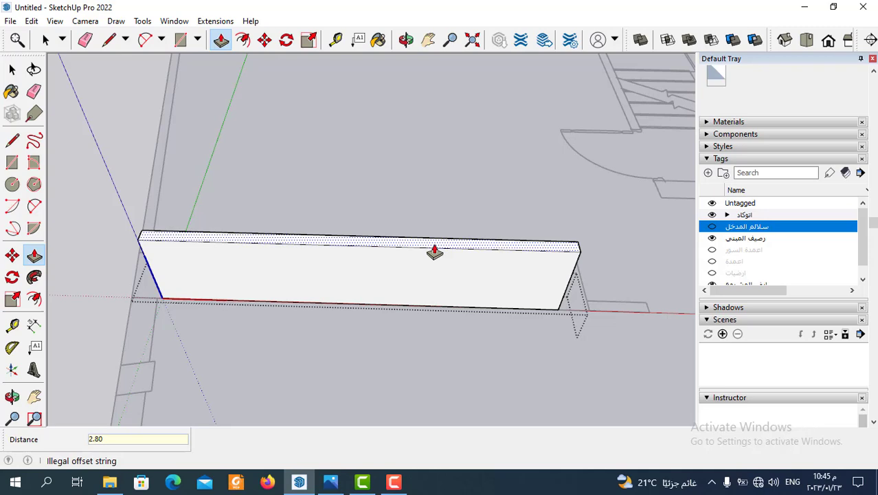
Exit the component edit and select the white wall panel left of the stairs.
{"action": "mouse_move", "coordinate": [434, 251]}
{"action": "middle_mouse_down"}
{"action": "mouse_move", "coordinate": [446, 242]}
{"action": "mouse_move", "coordinate": [412, 234]}
{"action": "middle_mouse_up"}
{"action": "left_click", "coordinate": [46, 39]}
{"action": "scroll", "coordinate": [229, 255], "scroll_direction": "down", "scroll_amount": 2}
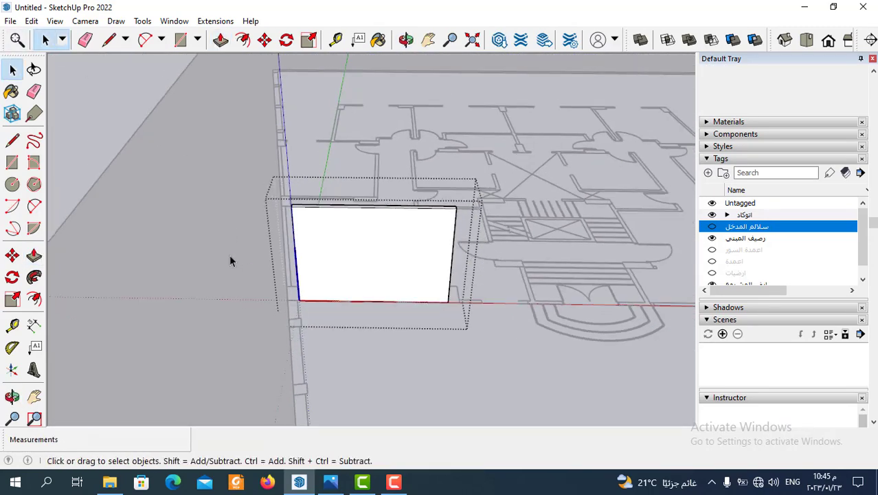
{"action": "left_click", "coordinate": [108, 141]}
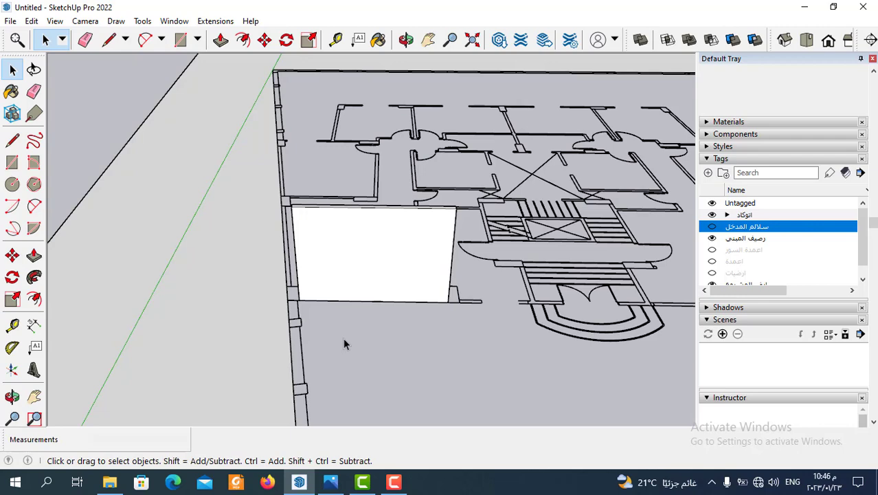
{"action": "scroll", "coordinate": [388, 338], "scroll_direction": "down", "scroll_amount": 3}
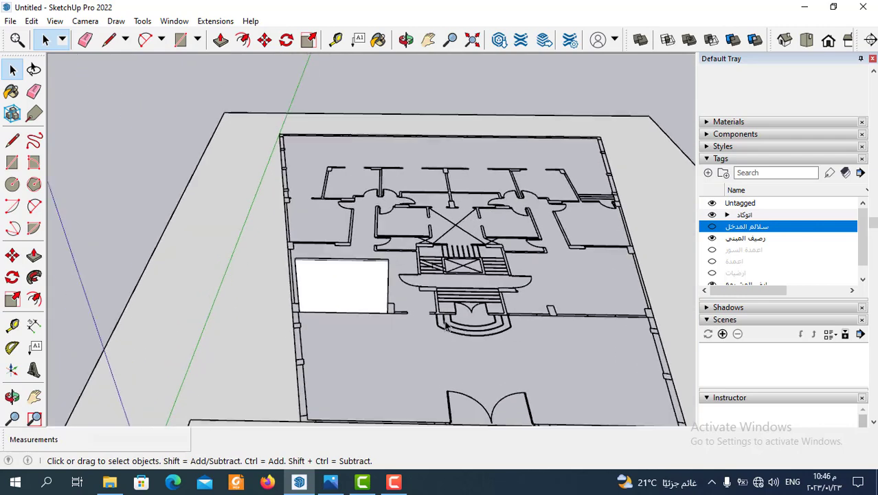
{"action": "scroll", "coordinate": [423, 324], "scroll_direction": "up", "scroll_amount": 3}
{"action": "scroll", "coordinate": [420, 321], "scroll_direction": "down", "scroll_amount": 1}
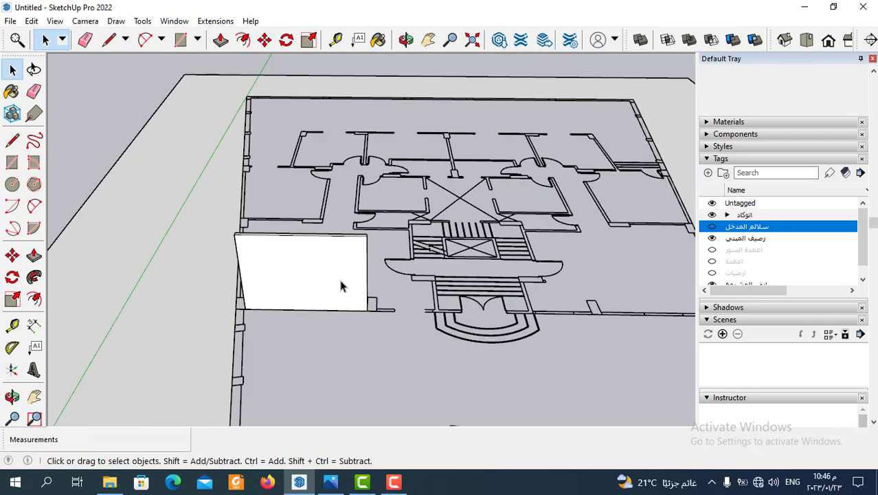
{"action": "left_click", "coordinate": [341, 286]}
{"action": "scroll", "coordinate": [475, 347], "scroll_direction": "down", "scroll_amount": 1}
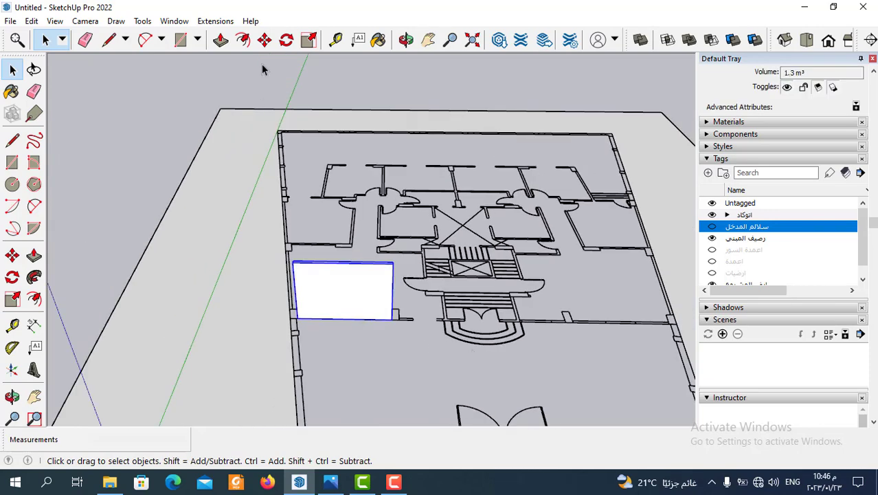
Copy the wall panel about 11.25 m along the red axis, right of the entrance stairs.
{"action": "left_click", "coordinate": [264, 40]}
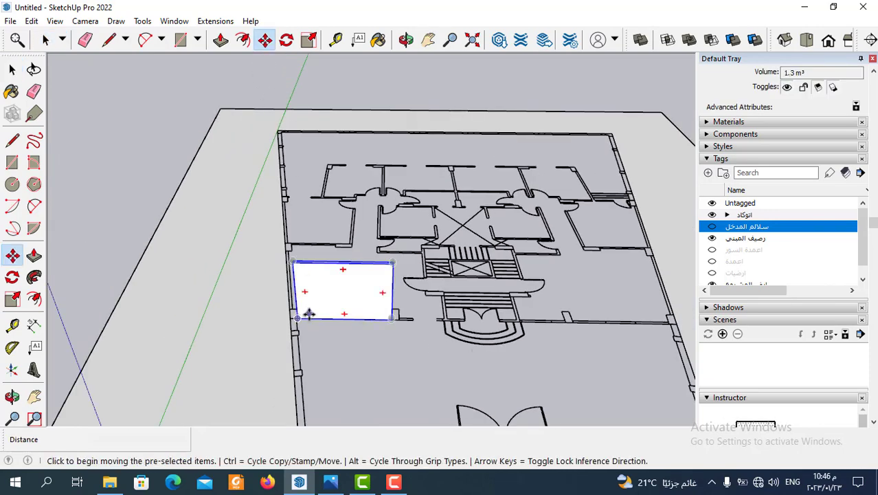
{"action": "scroll", "coordinate": [302, 316], "scroll_direction": "up", "scroll_amount": 3}
{"action": "scroll", "coordinate": [283, 332], "scroll_direction": "up", "scroll_amount": 2}
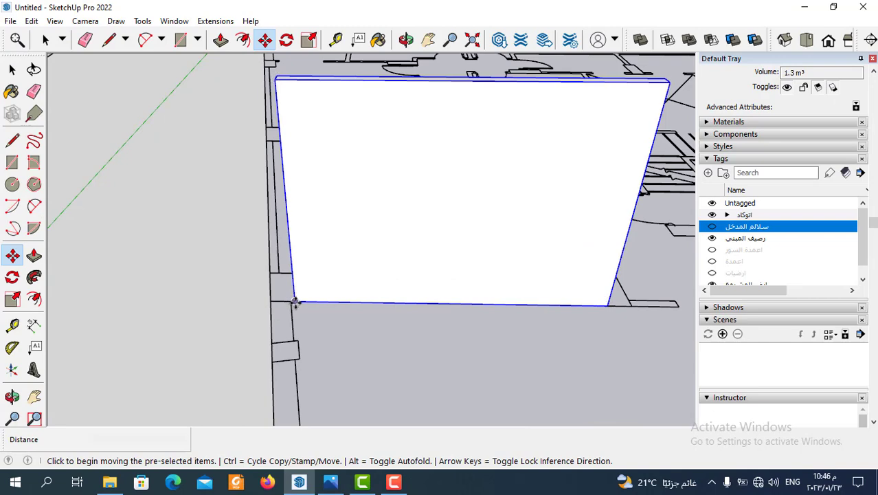
{"action": "left_click", "coordinate": [294, 303]}
{"action": "key", "text": "ctrl"}
{"action": "scroll", "coordinate": [227, 308], "scroll_direction": "down", "scroll_amount": 3}
{"action": "scroll", "coordinate": [228, 309], "scroll_direction": "down", "scroll_amount": 2}
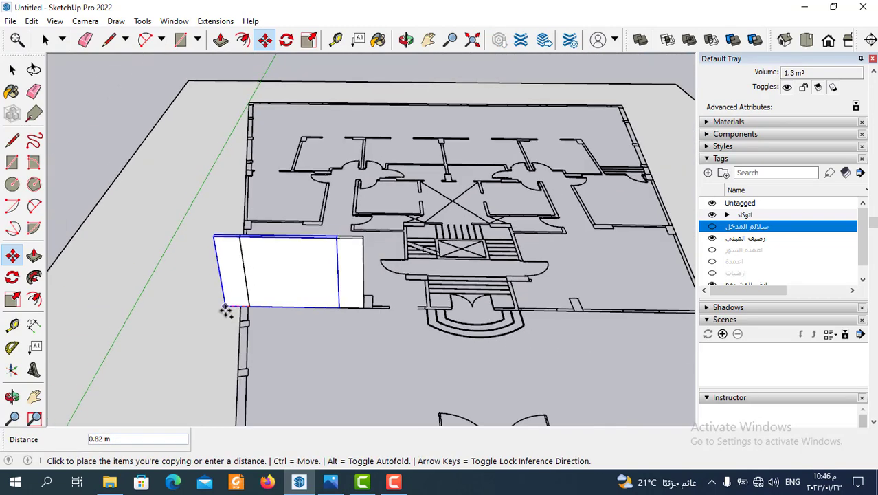
{"action": "scroll", "coordinate": [227, 310], "scroll_direction": "down", "scroll_amount": 2}
{"action": "scroll", "coordinate": [522, 311], "scroll_direction": "up", "scroll_amount": 2}
{"action": "scroll", "coordinate": [525, 313], "scroll_direction": "up", "scroll_amount": 2}
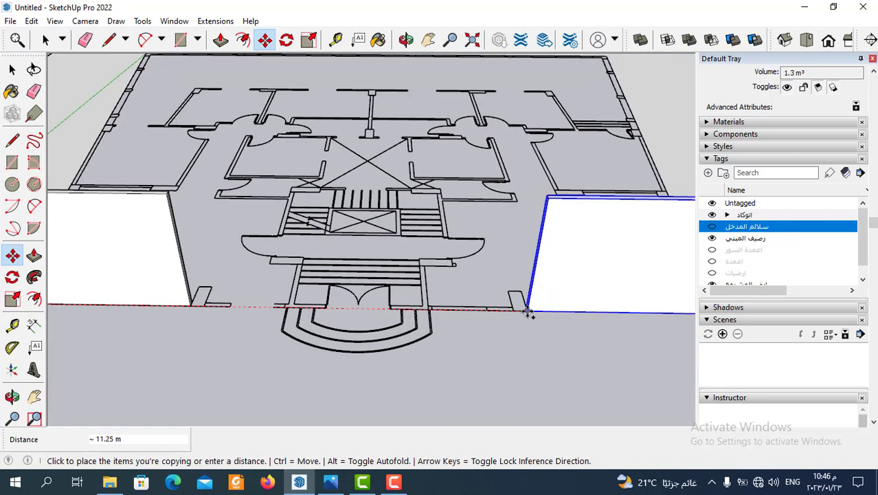
{"action": "left_click", "coordinate": [525, 310]}
{"action": "scroll", "coordinate": [426, 319], "scroll_direction": "down", "scroll_amount": 2}
{"action": "scroll", "coordinate": [390, 322], "scroll_direction": "up", "scroll_amount": 1}
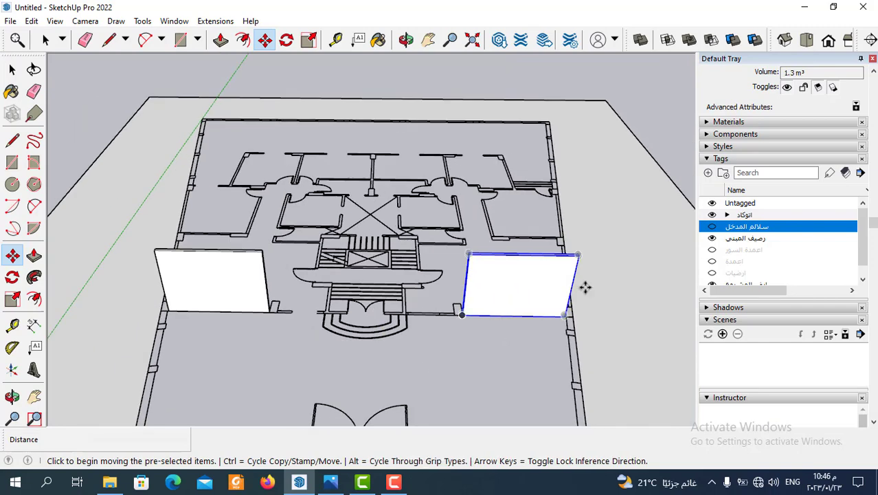
{"action": "scroll", "coordinate": [598, 278], "scroll_direction": "up", "scroll_amount": 2}
{"action": "scroll", "coordinate": [561, 347], "scroll_direction": "down", "scroll_amount": 2}
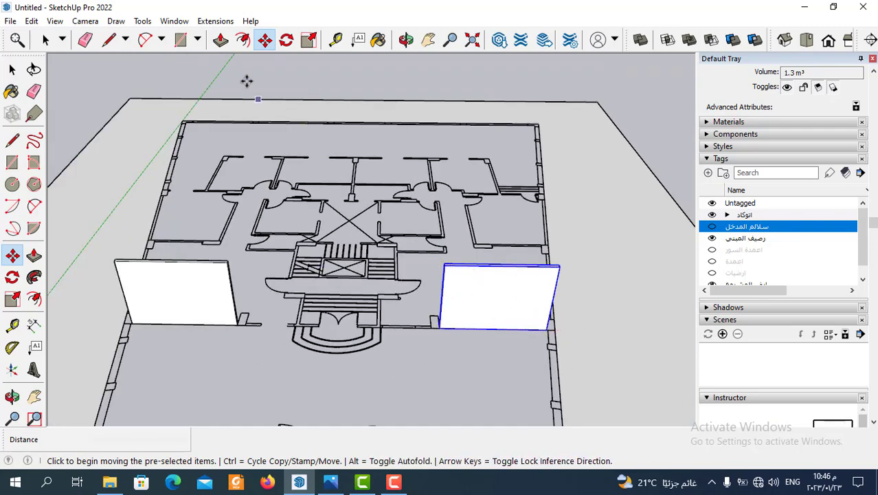
Mirror the right-hand wall panel with Scale at -1.00 on its side grip.
{"action": "left_click", "coordinate": [308, 42]}
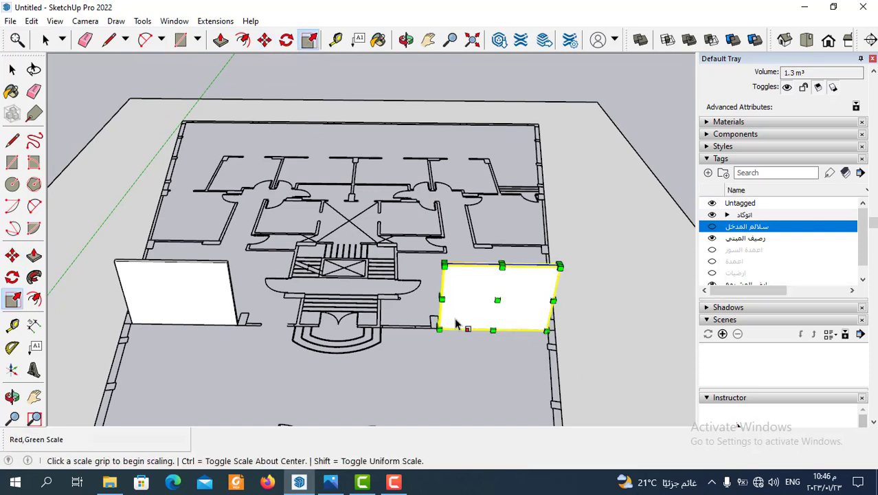
{"action": "mouse_move", "coordinate": [435, 334]}
{"action": "middle_mouse_down"}
{"action": "mouse_move", "coordinate": [477, 303]}
{"action": "mouse_move", "coordinate": [428, 357]}
{"action": "middle_mouse_up"}
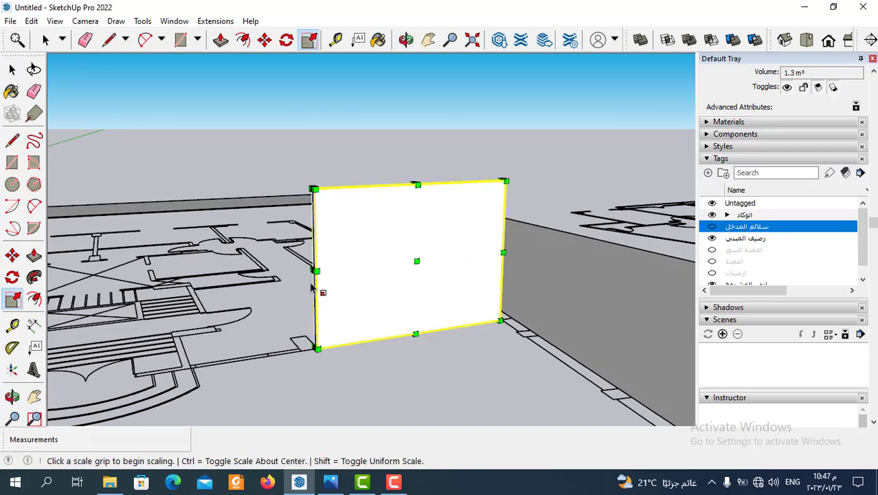
{"action": "mouse_move", "coordinate": [321, 291]}
{"action": "middle_mouse_down"}
{"action": "mouse_move", "coordinate": [414, 310]}
{"action": "mouse_move", "coordinate": [334, 290]}
{"action": "middle_mouse_up"}
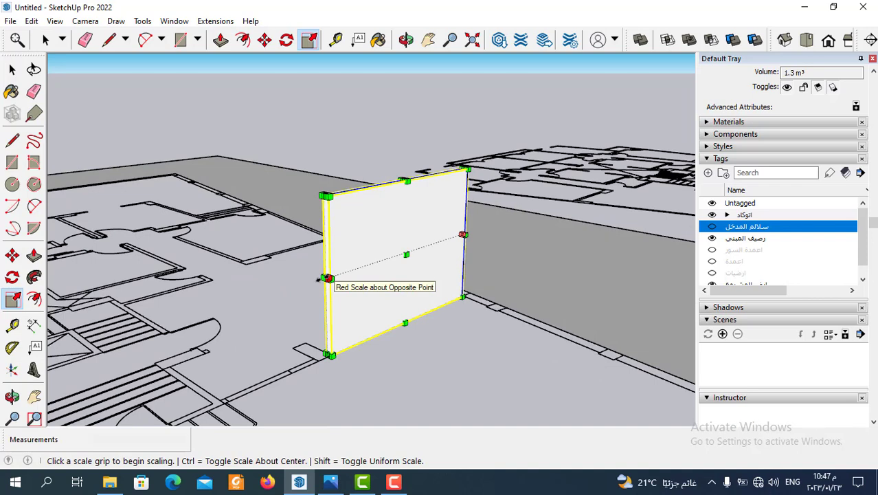
{"action": "left_click", "coordinate": [327, 277]}
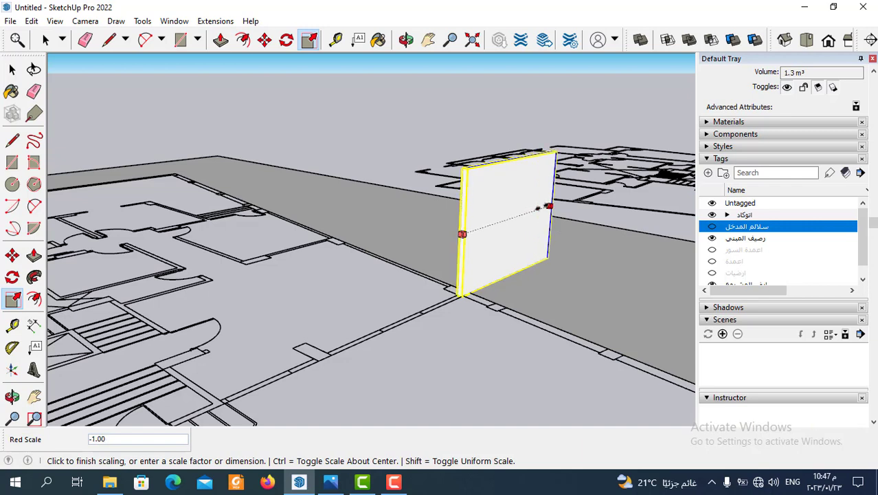
{"action": "left_click", "coordinate": [547, 206]}
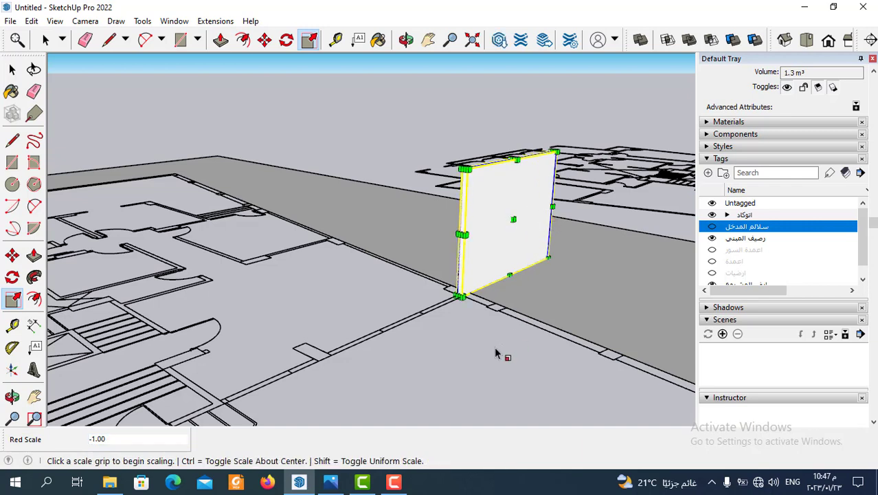
{"action": "mouse_move", "coordinate": [500, 353]}
{"action": "middle_mouse_down"}
{"action": "mouse_move", "coordinate": [427, 357]}
{"action": "mouse_move", "coordinate": [400, 396]}
{"action": "middle_mouse_up"}
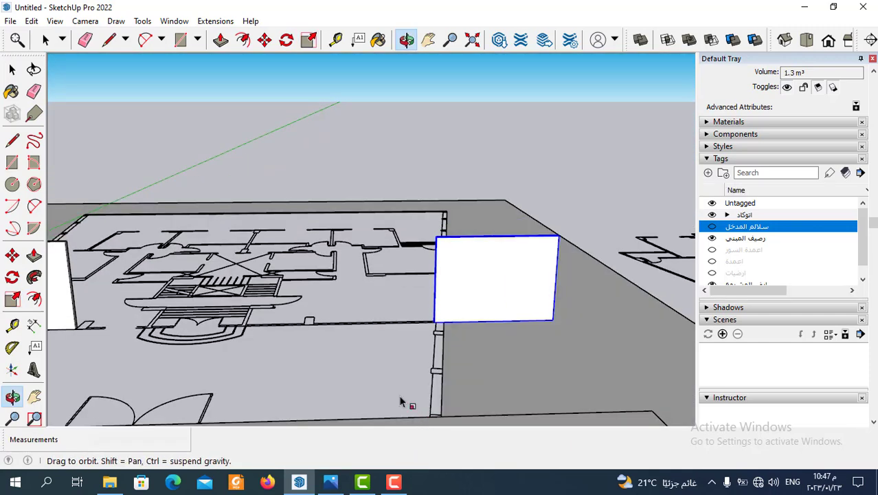
Slide the mirrored panel along the facade to snap onto the plan's wall endpoint.
{"action": "left_click", "coordinate": [266, 39]}
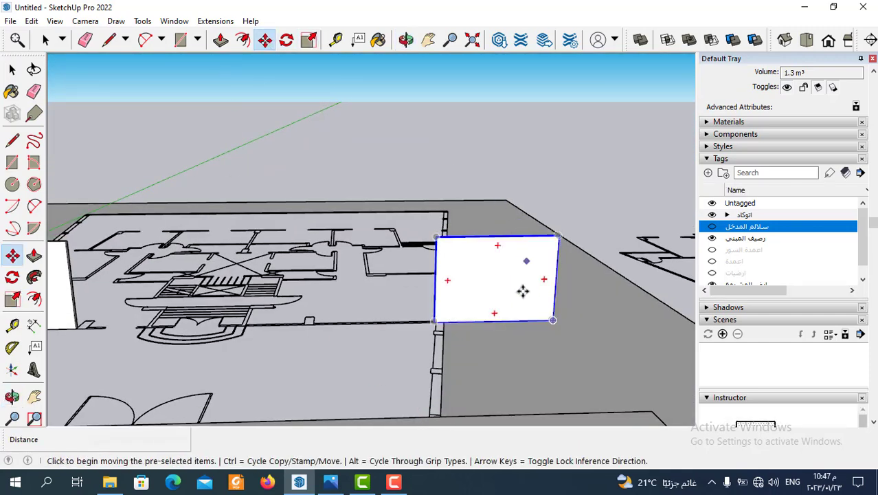
{"action": "left_click", "coordinate": [556, 320]}
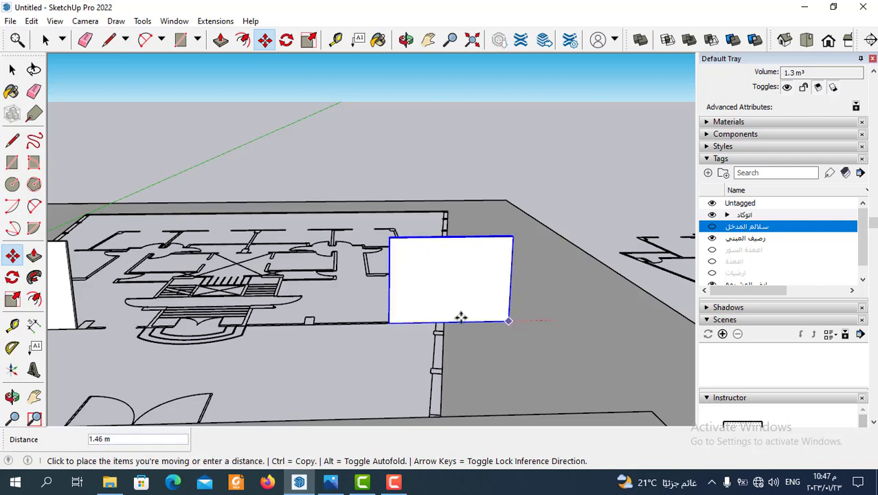
{"action": "scroll", "coordinate": [432, 304], "scroll_direction": "up", "scroll_amount": 2}
{"action": "scroll", "coordinate": [435, 324], "scroll_direction": "up", "scroll_amount": 2}
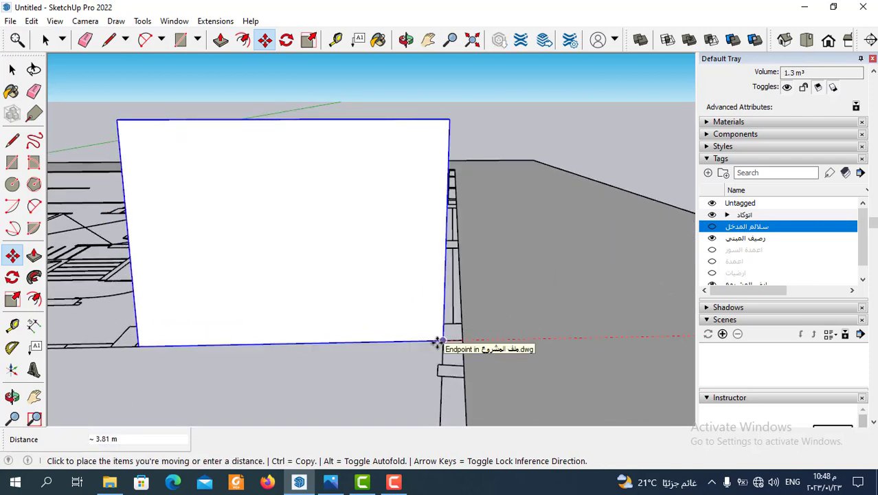
{"action": "scroll", "coordinate": [434, 342], "scroll_direction": "up", "scroll_amount": 1}
{"action": "scroll", "coordinate": [434, 342], "scroll_direction": "up", "scroll_amount": 2}
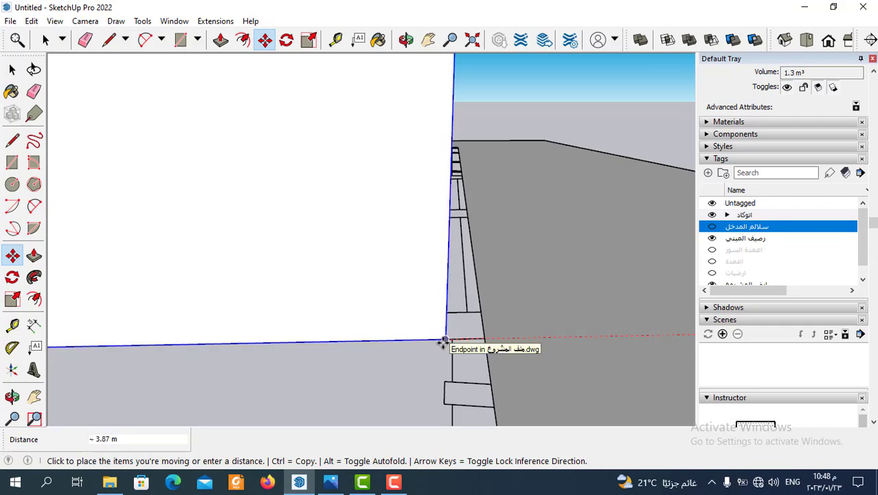
{"action": "left_click", "coordinate": [444, 342]}
{"action": "scroll", "coordinate": [527, 332], "scroll_direction": "down", "scroll_amount": 2}
{"action": "scroll", "coordinate": [308, 353], "scroll_direction": "down", "scroll_amount": 2}
{"action": "mouse_move", "coordinate": [308, 354]}
{"action": "middle_mouse_down"}
{"action": "mouse_move", "coordinate": [490, 365]}
{"action": "mouse_move", "coordinate": [386, 300]}
{"action": "mouse_move", "coordinate": [304, 329]}
{"action": "mouse_move", "coordinate": [506, 337]}
{"action": "mouse_move", "coordinate": [307, 335]}
{"action": "mouse_move", "coordinate": [255, 389]}
{"action": "mouse_move", "coordinate": [210, 329]}
{"action": "middle_mouse_up"}
{"action": "scroll", "coordinate": [386, 301], "scroll_direction": "down", "scroll_amount": 2}
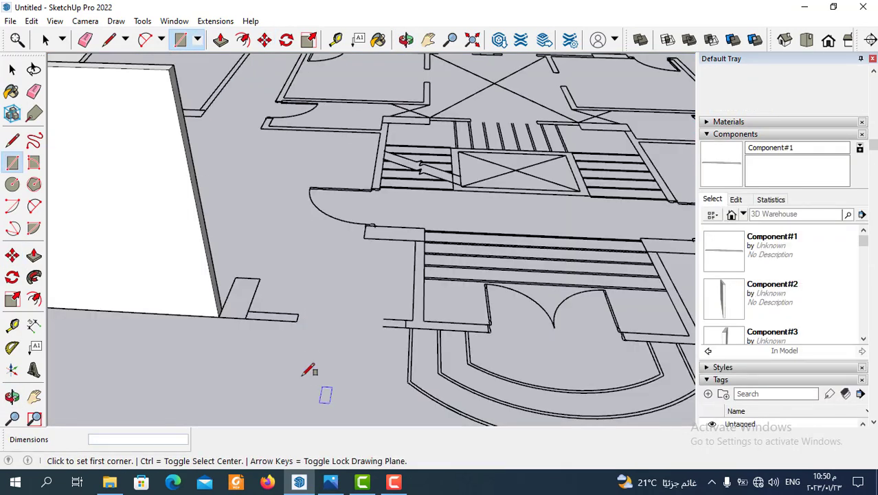
Draw a thin rectangular strip from beside the column to the endpoint near the stairs.
{"action": "scroll", "coordinate": [236, 332], "scroll_direction": "up", "scroll_amount": 2}
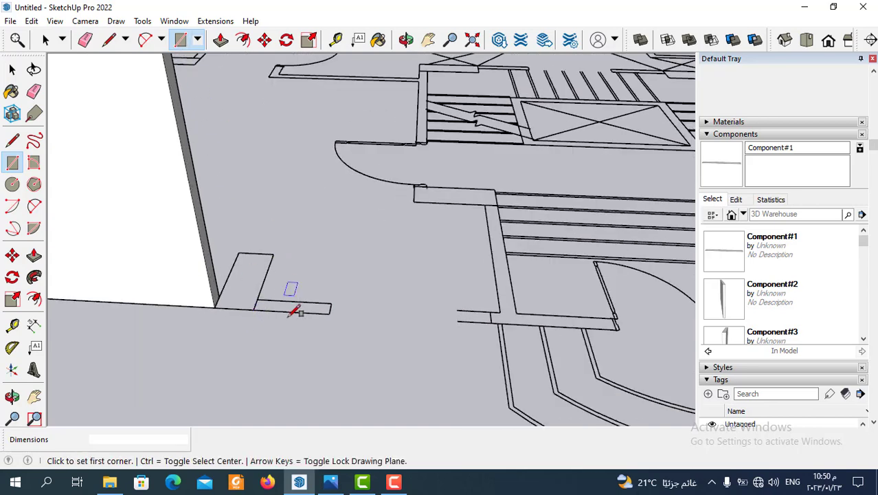
{"action": "scroll", "coordinate": [290, 294], "scroll_direction": "up", "scroll_amount": 1}
{"action": "left_click", "coordinate": [250, 308]}
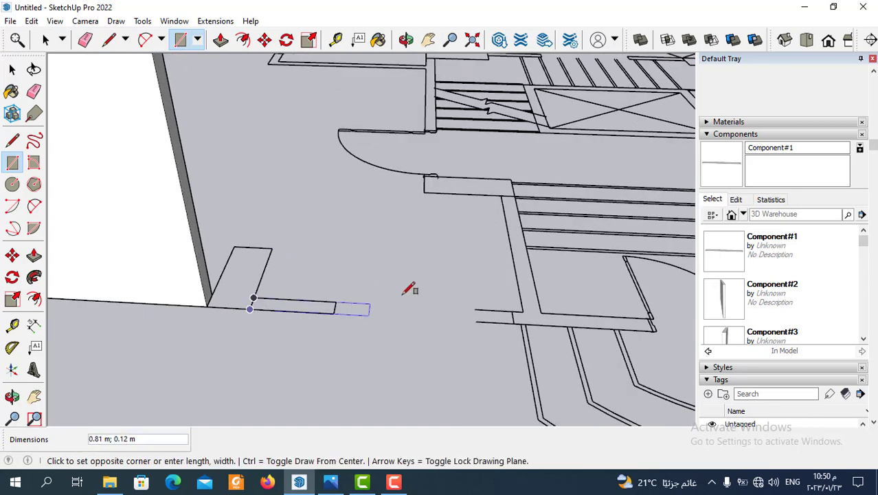
{"action": "scroll", "coordinate": [474, 303], "scroll_direction": "up", "scroll_amount": 1}
{"action": "scroll", "coordinate": [495, 304], "scroll_direction": "up", "scroll_amount": 1}
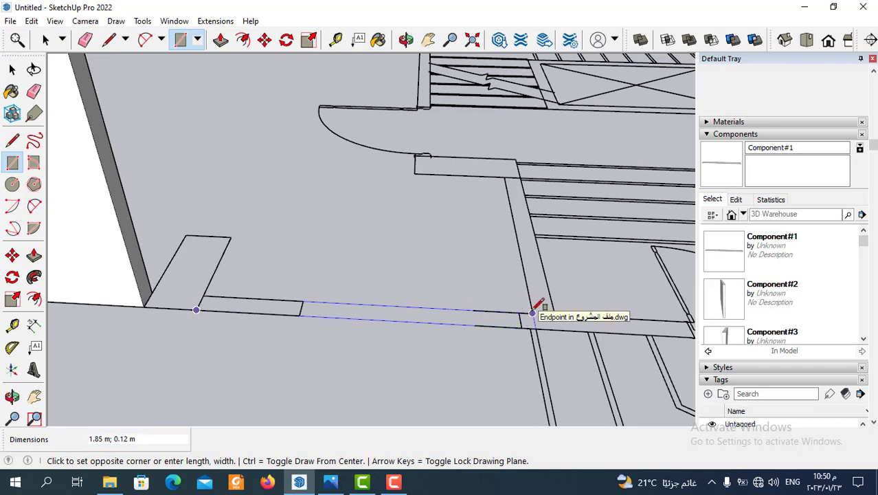
{"action": "left_click", "coordinate": [533, 313]}
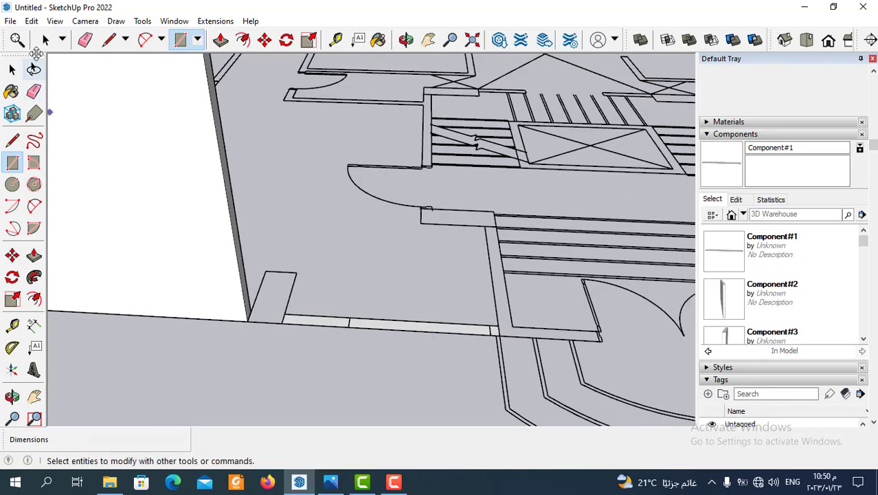
Select the whole strip and make it into a component.
{"action": "left_click", "coordinate": [45, 39]}
{"action": "triple_click", "coordinate": [368, 326]}
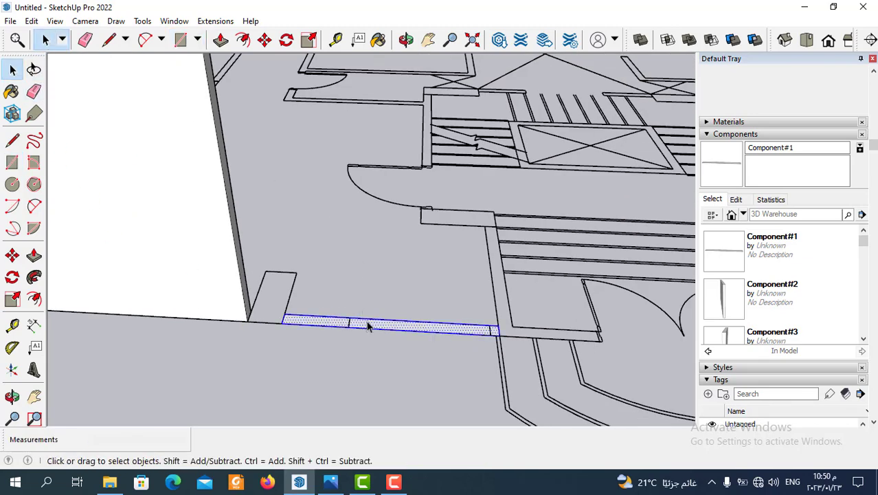
{"action": "right_click", "coordinate": [367, 324]}
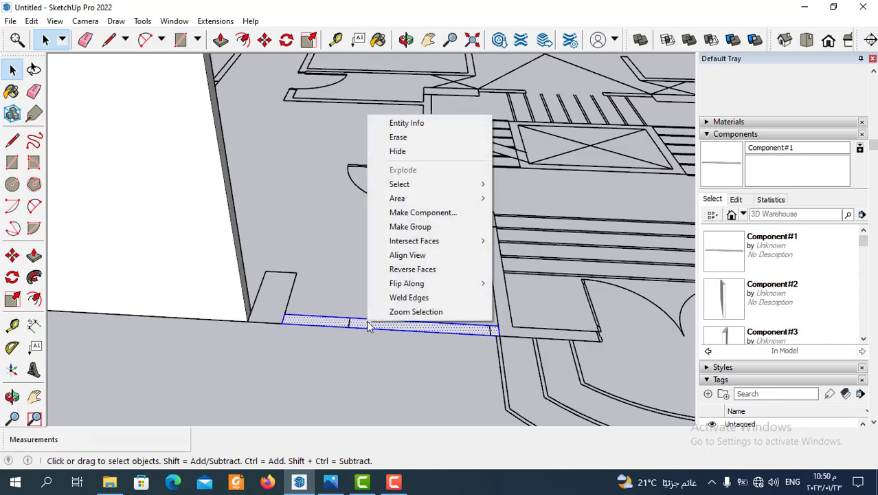
{"action": "left_click", "coordinate": [422, 213]}
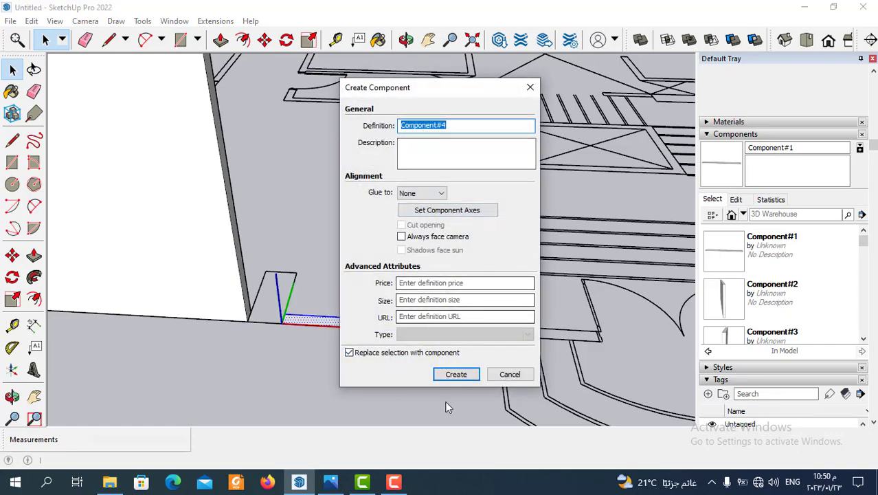
{"action": "left_click", "coordinate": [456, 374]}
{"action": "scroll", "coordinate": [436, 330], "scroll_direction": "down", "scroll_amount": 2}
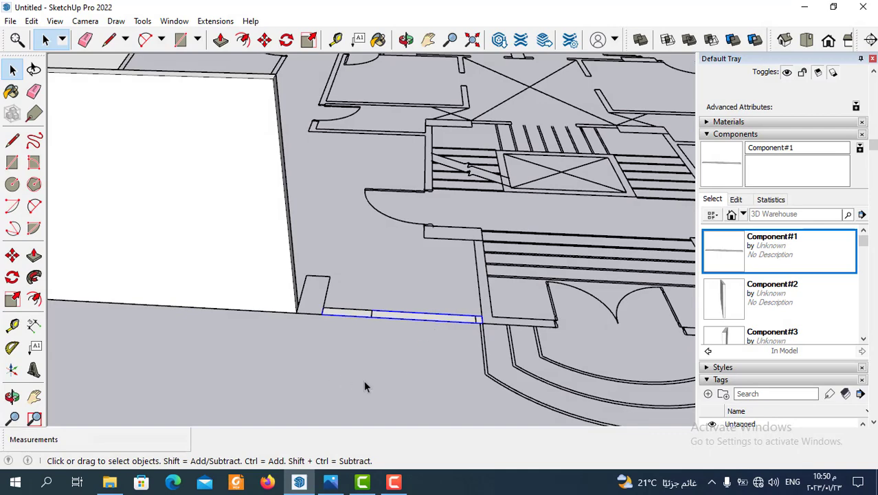
{"action": "scroll", "coordinate": [413, 330], "scroll_direction": "up", "scroll_amount": 2}
Inside the strip component, push/pull its face up 2.80 m into a wall.
{"action": "double_click", "coordinate": [420, 310]}
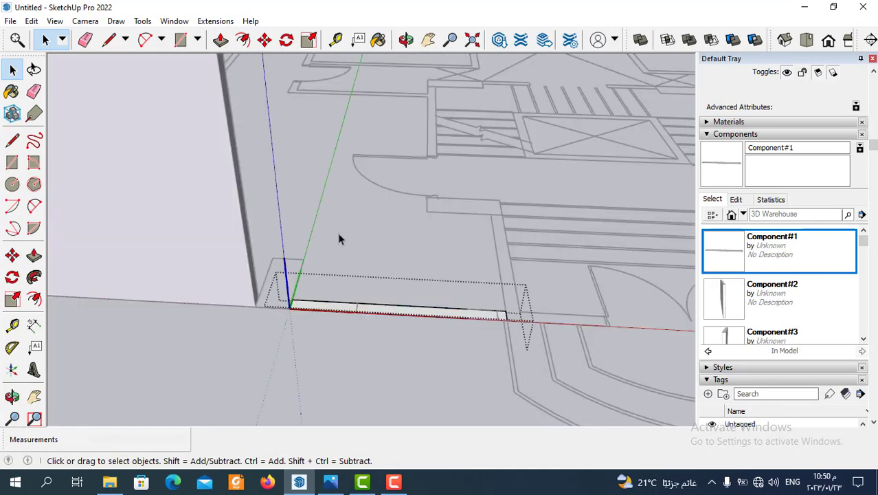
{"action": "left_click", "coordinate": [221, 39]}
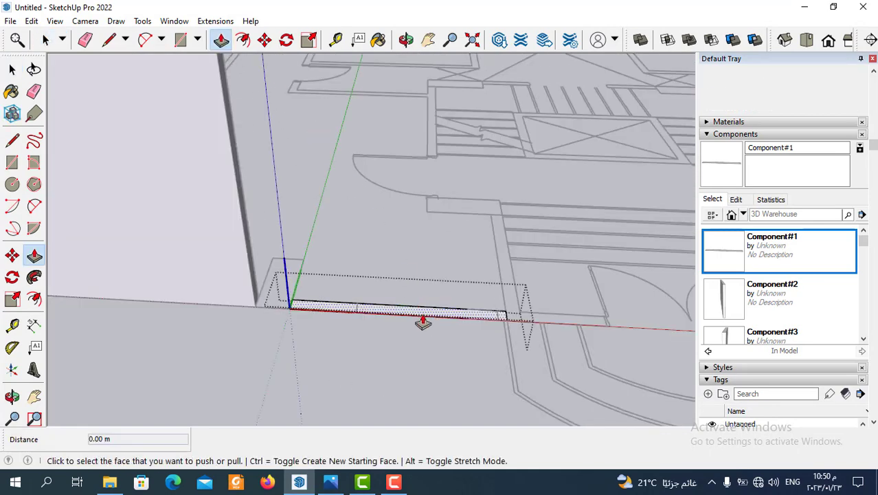
{"action": "left_click", "coordinate": [423, 323]}
{"action": "scroll", "coordinate": [417, 240], "scroll_direction": "down", "scroll_amount": 1}
{"action": "type", "text": "2.8"}
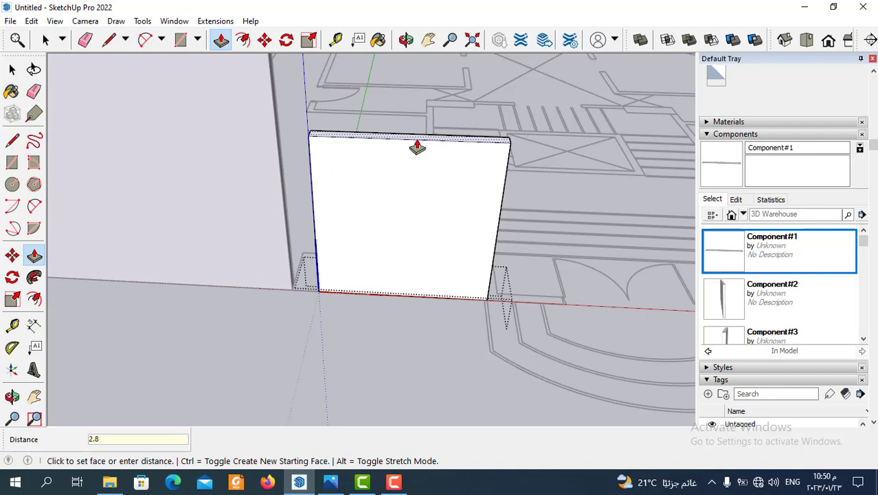
{"action": "key", "text": "Return"}
{"action": "scroll", "coordinate": [416, 151], "scroll_direction": "down", "scroll_amount": 3}
{"action": "middle_click_drag", "start_coordinate": [421, 246], "coordinate": [398, 266]}
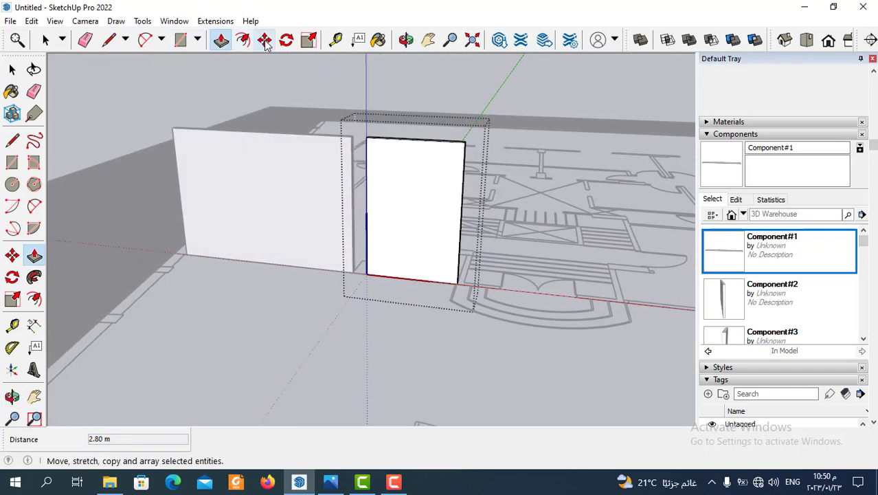
Clear the selection and select the narrow right wall panel.
{"action": "left_click", "coordinate": [45, 40]}
{"action": "left_click", "coordinate": [142, 177]}
{"action": "middle_click_drag", "start_coordinate": [142, 176], "coordinate": [320, 220]}
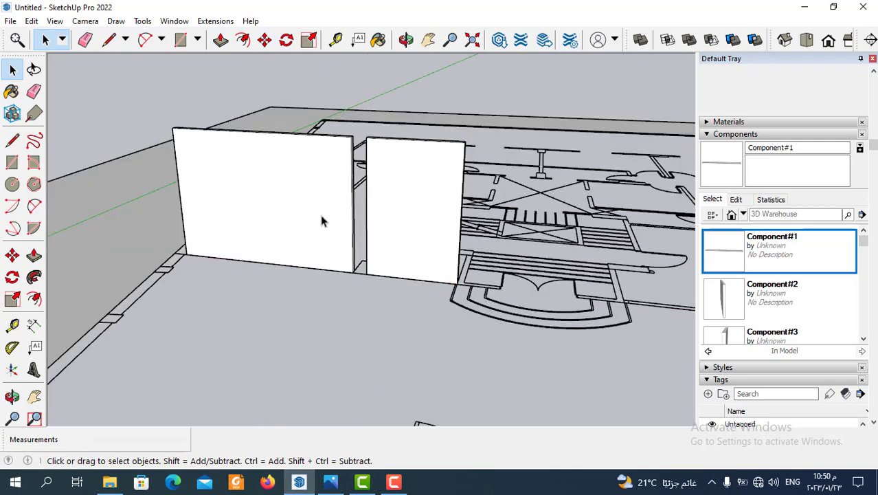
{"action": "left_click", "coordinate": [388, 224]}
Copy the narrow wall across the entrance onto the plan endpoint on the facade.
{"action": "left_click", "coordinate": [265, 39]}
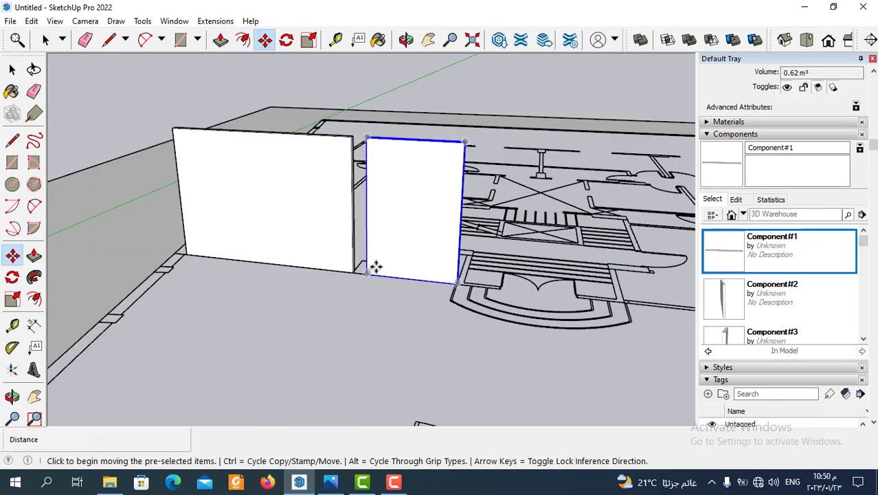
{"action": "scroll", "coordinate": [368, 275], "scroll_direction": "up", "scroll_amount": 2}
{"action": "scroll", "coordinate": [364, 284], "scroll_direction": "up", "scroll_amount": 1}
{"action": "left_click", "coordinate": [284, 273]}
{"action": "key", "text": "ctrl"}
{"action": "scroll", "coordinate": [284, 273], "scroll_direction": "down", "scroll_amount": 2}
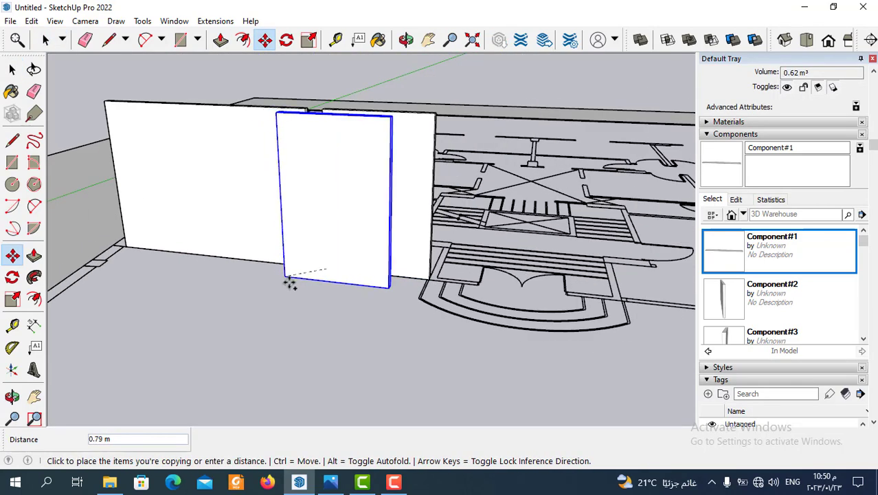
{"action": "scroll", "coordinate": [290, 280], "scroll_direction": "down", "scroll_amount": 1}
{"action": "scroll", "coordinate": [580, 294], "scroll_direction": "up", "scroll_amount": 3}
{"action": "scroll", "coordinate": [510, 310], "scroll_direction": "up", "scroll_amount": 2}
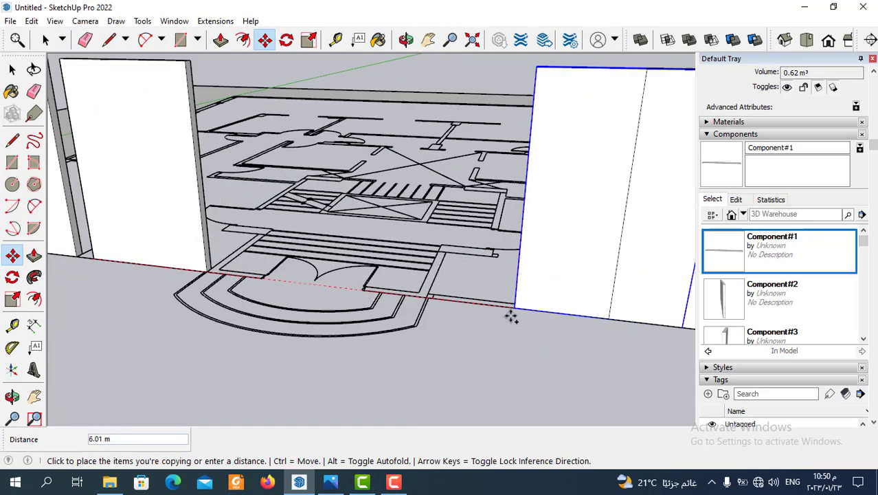
{"action": "scroll", "coordinate": [428, 291], "scroll_direction": "up", "scroll_amount": 2}
{"action": "scroll", "coordinate": [490, 259], "scroll_direction": "up", "scroll_amount": 2}
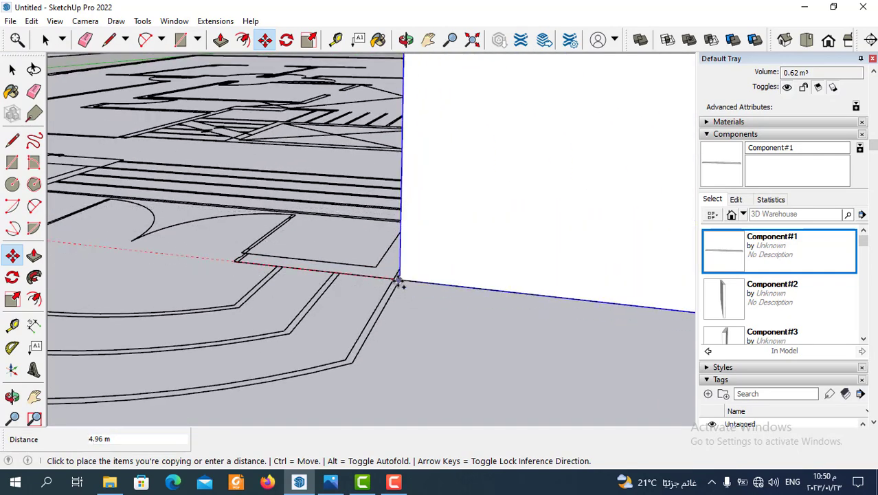
{"action": "left_click", "coordinate": [394, 278]}
{"action": "scroll", "coordinate": [481, 268], "scroll_direction": "down", "scroll_amount": 2}
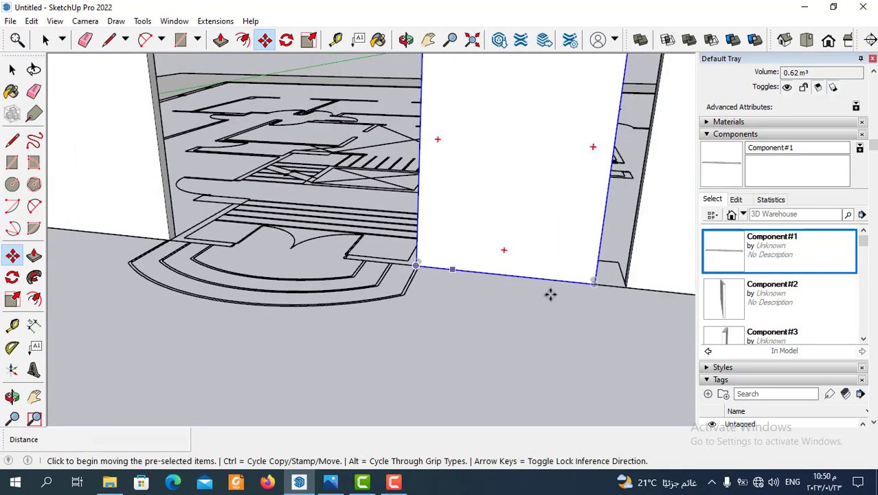
{"action": "mouse_move", "coordinate": [551, 292]}
{"action": "middle_mouse_down"}
{"action": "mouse_move", "coordinate": [487, 267]}
{"action": "mouse_move", "coordinate": [562, 305]}
{"action": "mouse_move", "coordinate": [529, 257]}
{"action": "mouse_move", "coordinate": [409, 231]}
{"action": "middle_mouse_up"}
{"action": "scroll", "coordinate": [488, 268], "scroll_direction": "down", "scroll_amount": 3}
{"action": "scroll", "coordinate": [409, 231], "scroll_direction": "up", "scroll_amount": 3}
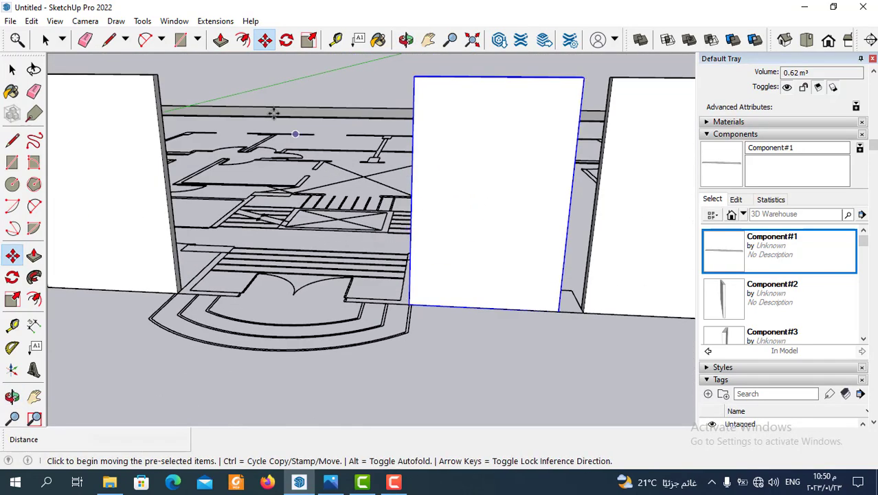
{"action": "left_click", "coordinate": [309, 40]}
{"action": "mouse_move", "coordinate": [522, 275]}
{"action": "middle_mouse_down"}
{"action": "mouse_move", "coordinate": [594, 296]}
{"action": "mouse_move", "coordinate": [584, 295]}
{"action": "mouse_move", "coordinate": [533, 189]}
{"action": "middle_mouse_up"}
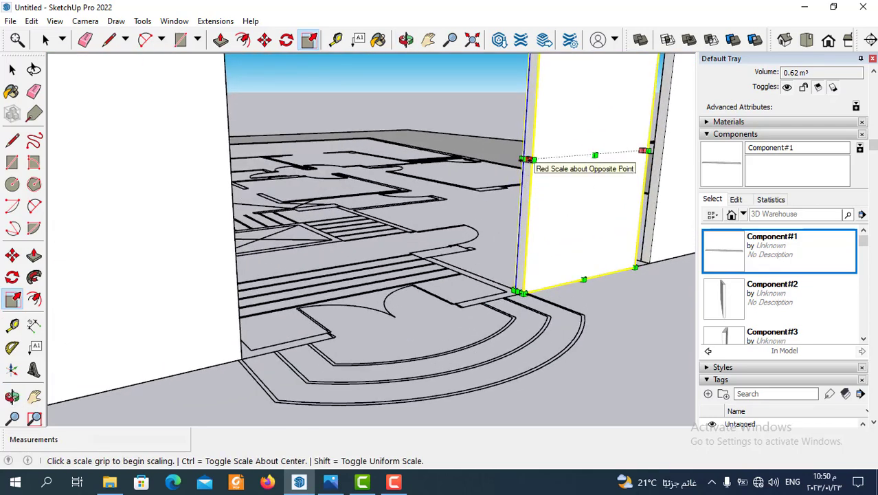
Scale the copied short wall along its length to -1.00, mirroring it.
{"action": "scroll", "coordinate": [526, 159], "scroll_direction": "down", "scroll_amount": 5}
{"action": "scroll", "coordinate": [426, 206], "scroll_direction": "up", "scroll_amount": 5}
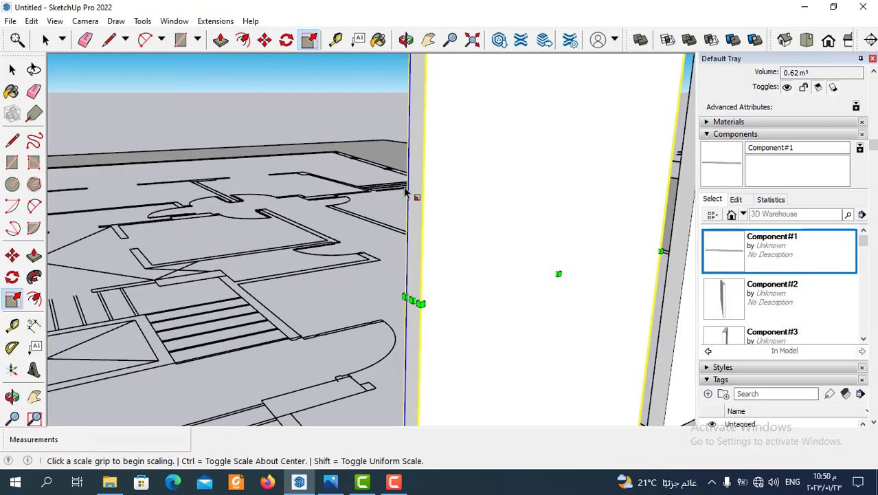
{"action": "scroll", "coordinate": [245, 231], "scroll_direction": "down", "scroll_amount": 3}
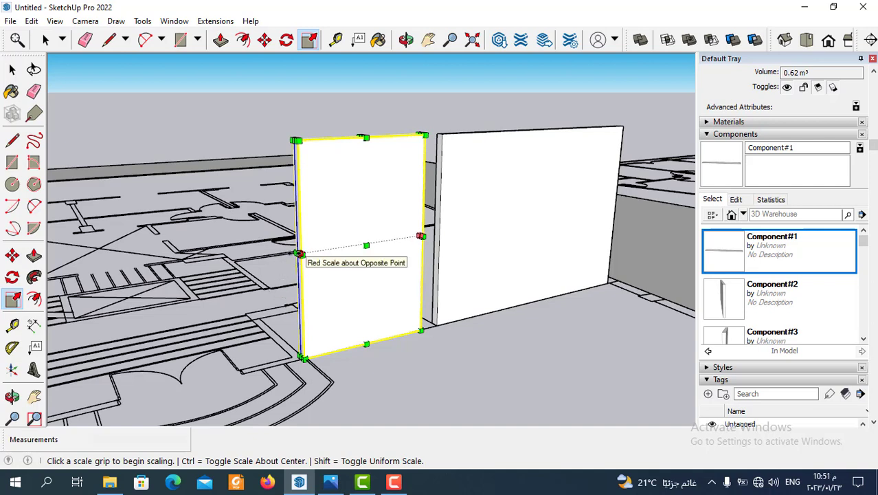
{"action": "left_click", "coordinate": [299, 254]}
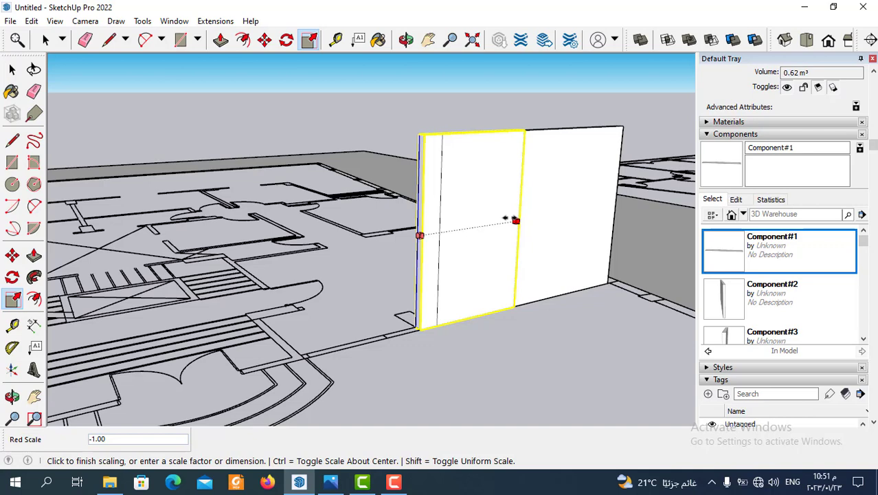
{"action": "left_click", "coordinate": [509, 220]}
{"action": "mouse_move", "coordinate": [490, 368]}
{"action": "middle_mouse_down"}
{"action": "mouse_move", "coordinate": [406, 328]}
{"action": "mouse_move", "coordinate": [414, 342]}
{"action": "middle_mouse_up"}
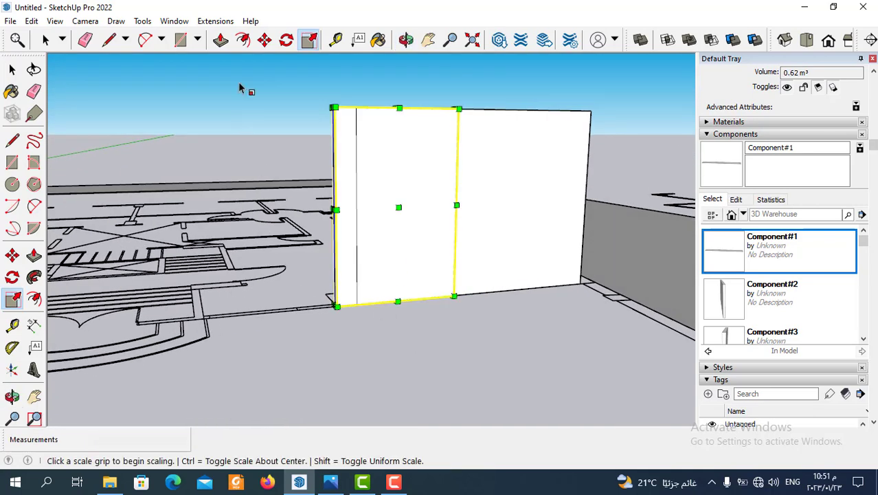
Move the mirrored wall panel by its corner to sit beside the larger right-hand wall.
{"action": "left_click", "coordinate": [264, 39]}
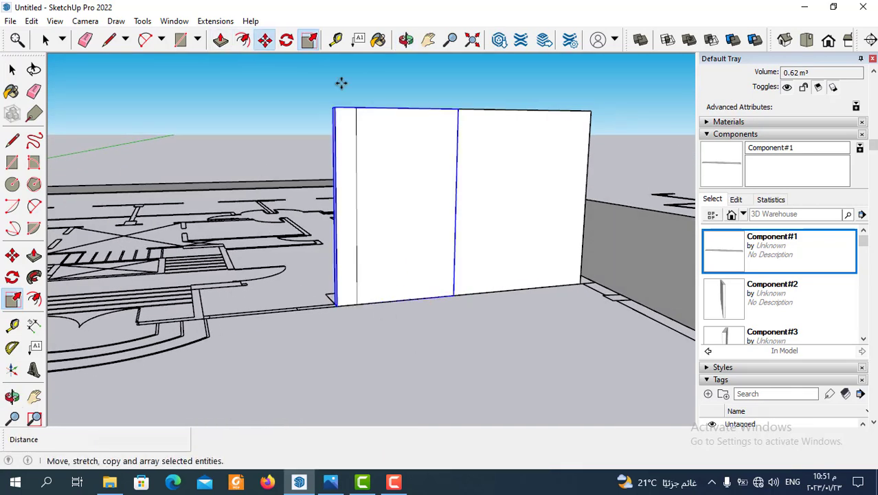
{"action": "scroll", "coordinate": [460, 316], "scroll_direction": "up", "scroll_amount": 1}
{"action": "scroll", "coordinate": [451, 290], "scroll_direction": "up", "scroll_amount": 1}
{"action": "left_click", "coordinate": [451, 289]}
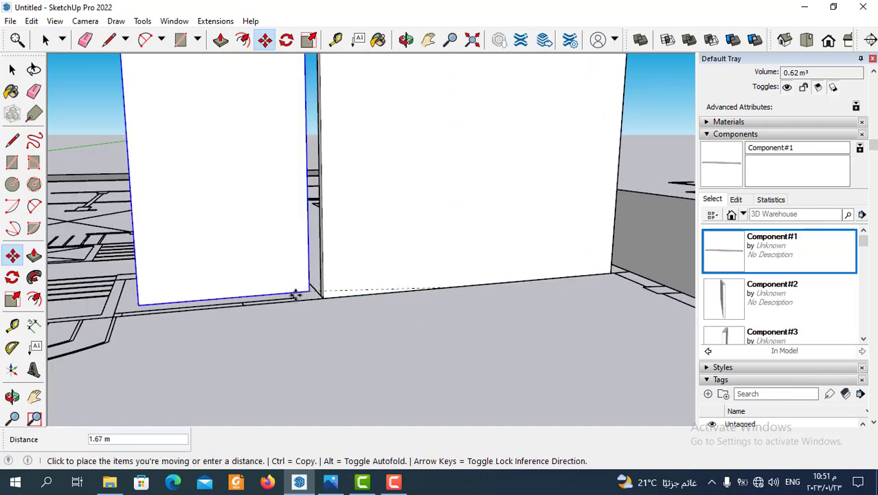
{"action": "left_click", "coordinate": [300, 297]}
Orbit out over the floor plan to check the four facade wall panels.
{"action": "scroll", "coordinate": [452, 310], "scroll_direction": "down", "scroll_amount": 2}
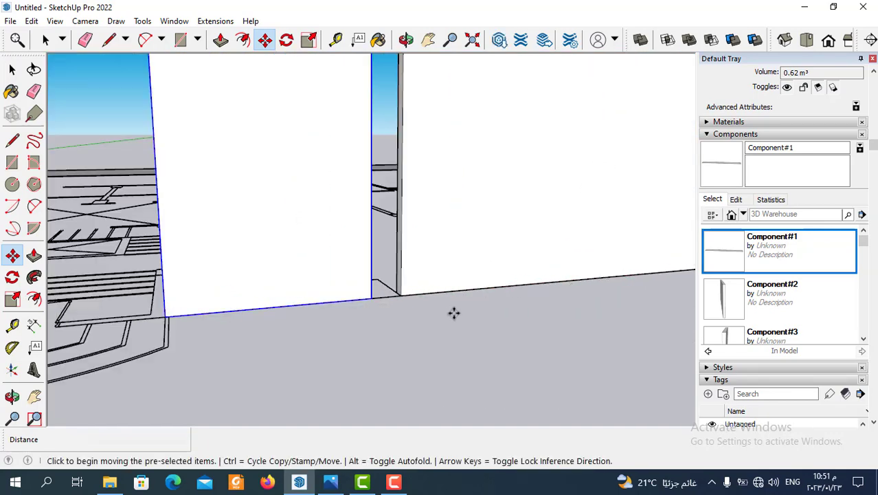
{"action": "scroll", "coordinate": [462, 323], "scroll_direction": "down", "scroll_amount": 2}
{"action": "scroll", "coordinate": [465, 337], "scroll_direction": "down", "scroll_amount": 2}
{"action": "scroll", "coordinate": [456, 356], "scroll_direction": "down", "scroll_amount": 1}
{"action": "middle_click_drag", "start_coordinate": [456, 356], "coordinate": [384, 337]}
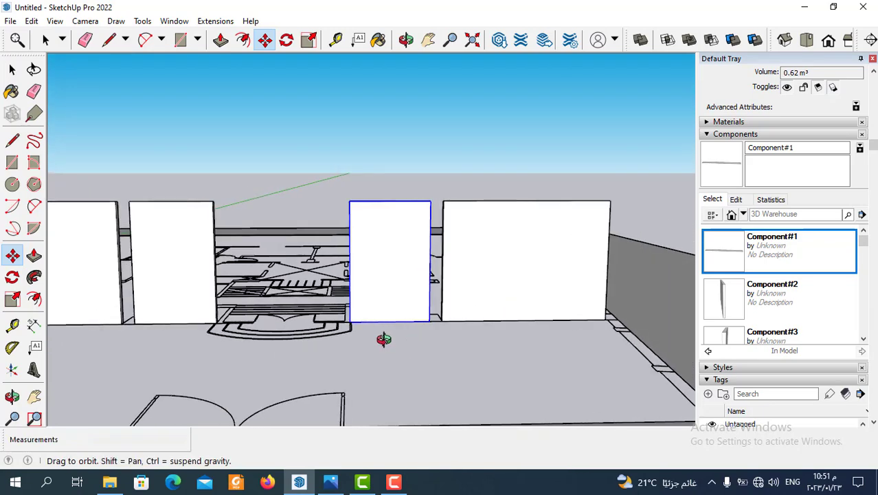
{"action": "scroll", "coordinate": [463, 354], "scroll_direction": "down", "scroll_amount": 2}
{"action": "scroll", "coordinate": [343, 365], "scroll_direction": "down", "scroll_amount": 2}
{"action": "mouse_move", "coordinate": [343, 365]}
{"action": "middle_mouse_down"}
{"action": "mouse_move", "coordinate": [481, 378]}
{"action": "mouse_move", "coordinate": [426, 357]}
{"action": "middle_mouse_up"}
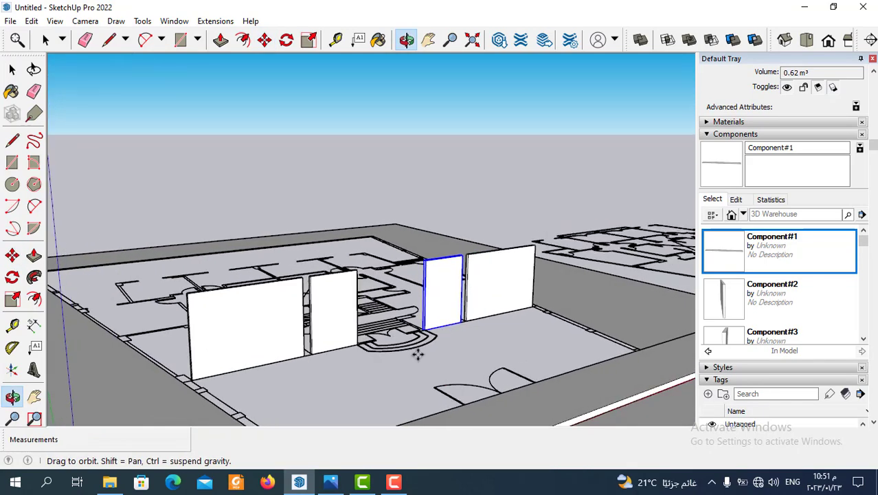
{"action": "scroll", "coordinate": [385, 302], "scroll_direction": "down", "scroll_amount": 2}
Return to Select and orbit to a frontal view of the walls.
{"action": "left_click", "coordinate": [46, 39]}
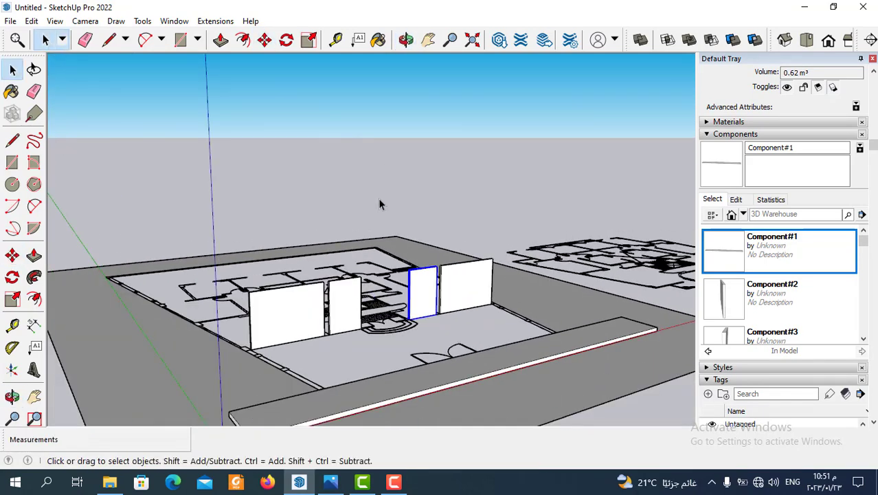
{"action": "scroll", "coordinate": [402, 323], "scroll_direction": "up", "scroll_amount": 2}
{"action": "mouse_move", "coordinate": [402, 324]}
{"action": "middle_mouse_down"}
{"action": "mouse_move", "coordinate": [336, 352]}
{"action": "mouse_move", "coordinate": [334, 294]}
{"action": "middle_mouse_up"}
{"action": "scroll", "coordinate": [336, 353], "scroll_direction": "up", "scroll_amount": 2}
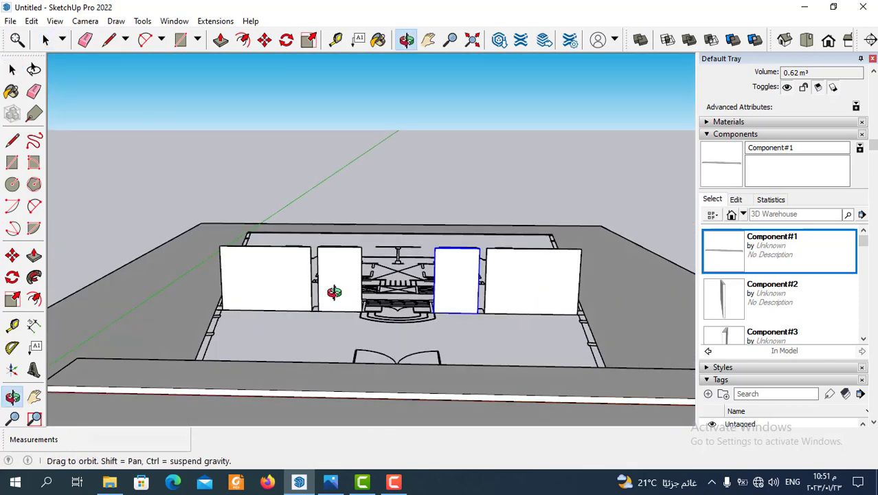
{"action": "scroll", "coordinate": [342, 304], "scroll_direction": "up", "scroll_amount": 2}
{"action": "scroll", "coordinate": [385, 309], "scroll_direction": "up", "scroll_amount": 2}
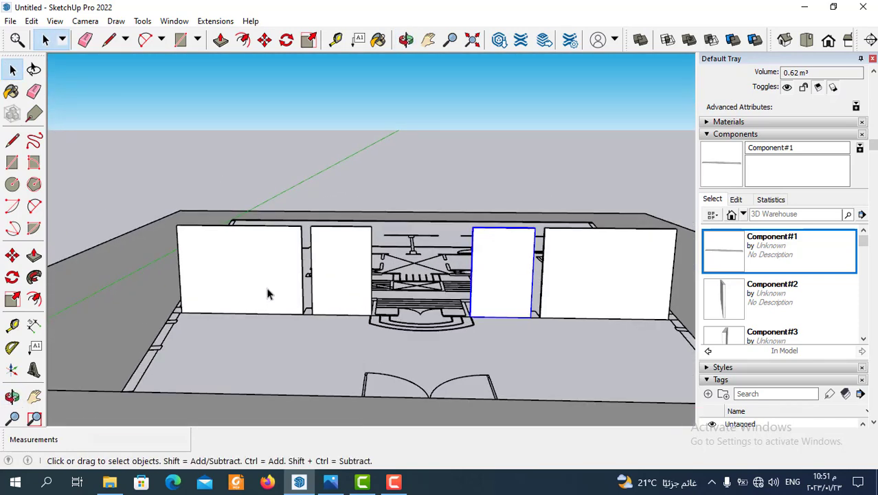
{"action": "scroll", "coordinate": [499, 318], "scroll_direction": "down", "scroll_amount": 2}
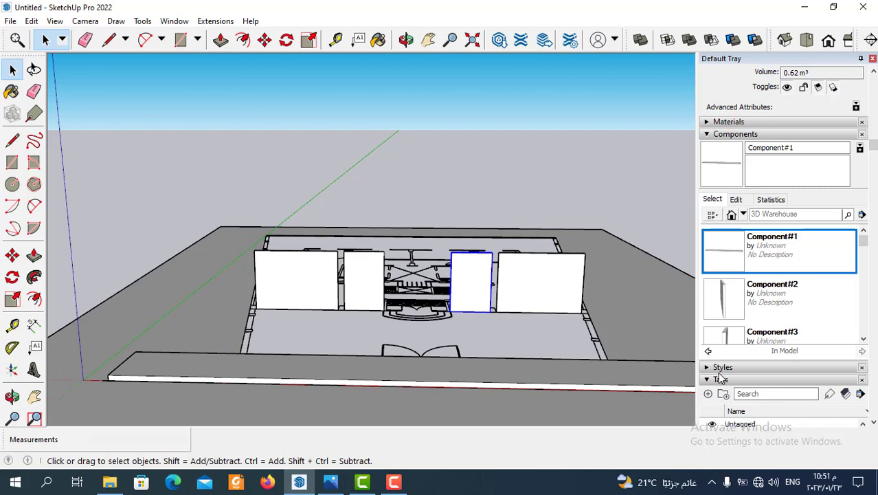
Turn on visibility for the floors (ارضيات) and columns (اعمدة) tags in the Tags panel.
{"action": "scroll", "coordinate": [754, 419], "scroll_direction": "down", "scroll_amount": 3}
{"action": "left_click", "coordinate": [748, 360]}
{"action": "scroll", "coordinate": [747, 360], "scroll_direction": "down", "scroll_amount": 3}
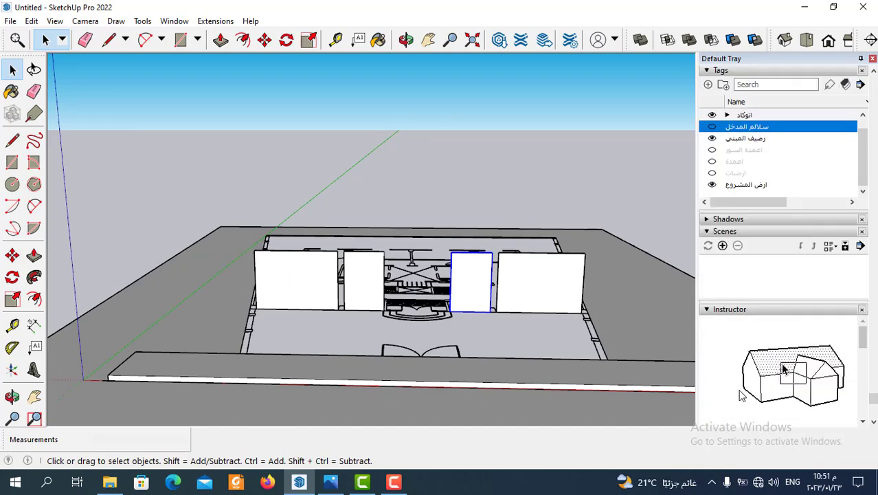
{"action": "scroll", "coordinate": [733, 360], "scroll_direction": "up", "scroll_amount": 2}
{"action": "scroll", "coordinate": [734, 356], "scroll_direction": "down", "scroll_amount": 2}
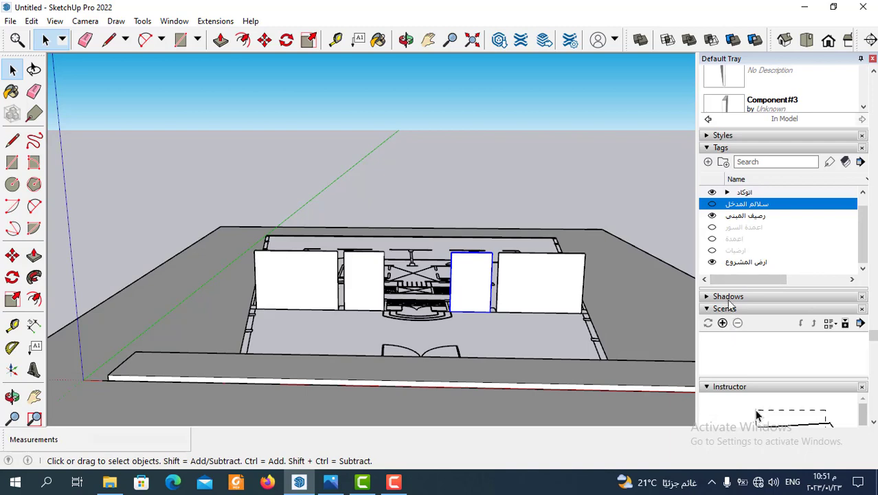
{"action": "left_click", "coordinate": [715, 252]}
{"action": "left_click", "coordinate": [711, 239]}
Orbit to a low view of the columns and select the right wall panel.
{"action": "mouse_move", "coordinate": [549, 302]}
{"action": "middle_mouse_down"}
{"action": "mouse_move", "coordinate": [529, 372]}
{"action": "mouse_move", "coordinate": [519, 289]}
{"action": "middle_mouse_up"}
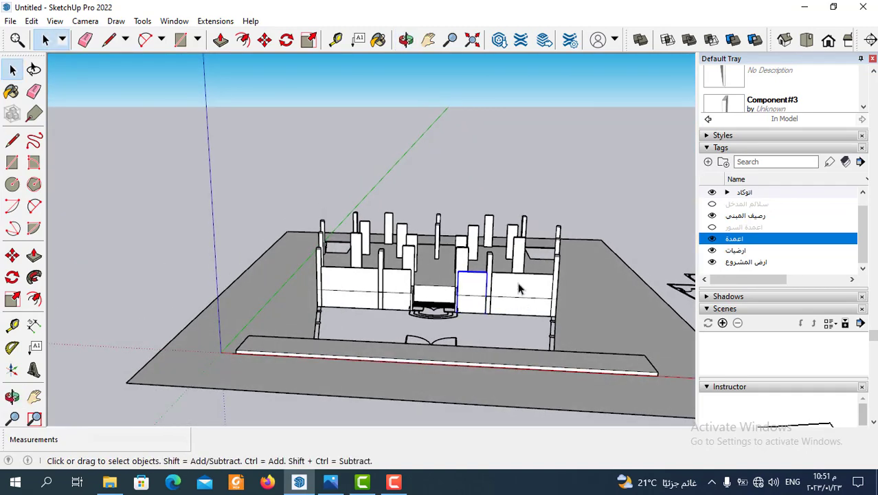
{"action": "scroll", "coordinate": [472, 299], "scroll_direction": "up", "scroll_amount": 2}
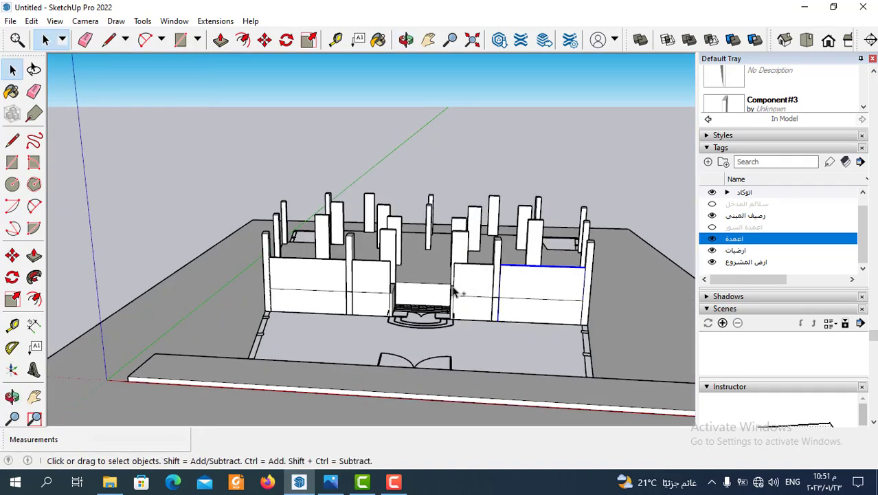
{"action": "left_click", "coordinate": [455, 292], "text": "ctrl"}
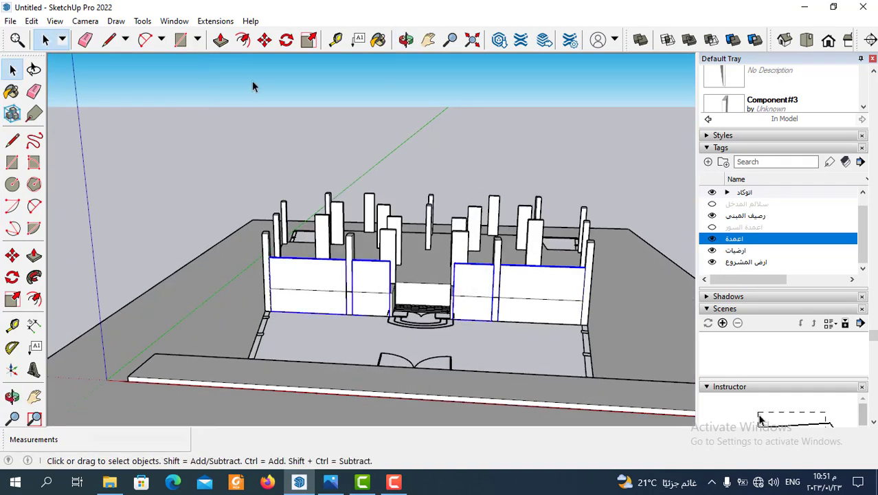
Move the selected wall panels straight up by 1.20 m.
{"action": "left_click", "coordinate": [264, 39]}
{"action": "scroll", "coordinate": [345, 317], "scroll_direction": "up", "scroll_amount": 3}
{"action": "scroll", "coordinate": [362, 341], "scroll_direction": "up", "scroll_amount": 3}
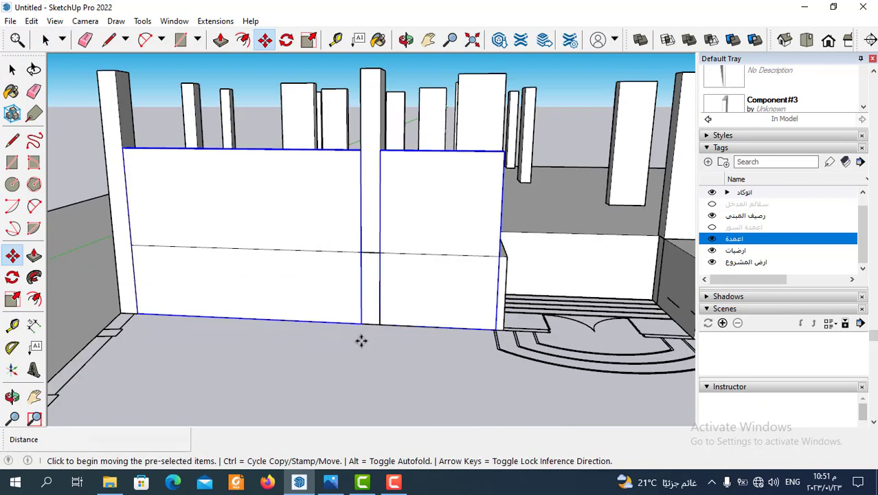
{"action": "left_click", "coordinate": [361, 325]}
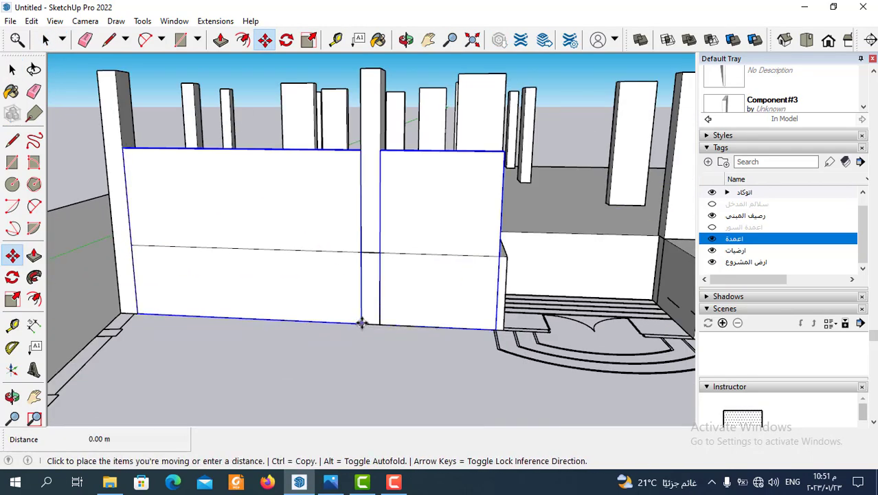
{"action": "left_click", "coordinate": [359, 249]}
{"action": "scroll", "coordinate": [358, 241], "scroll_direction": "down", "scroll_amount": 2}
{"action": "scroll", "coordinate": [371, 248], "scroll_direction": "down", "scroll_amount": 2}
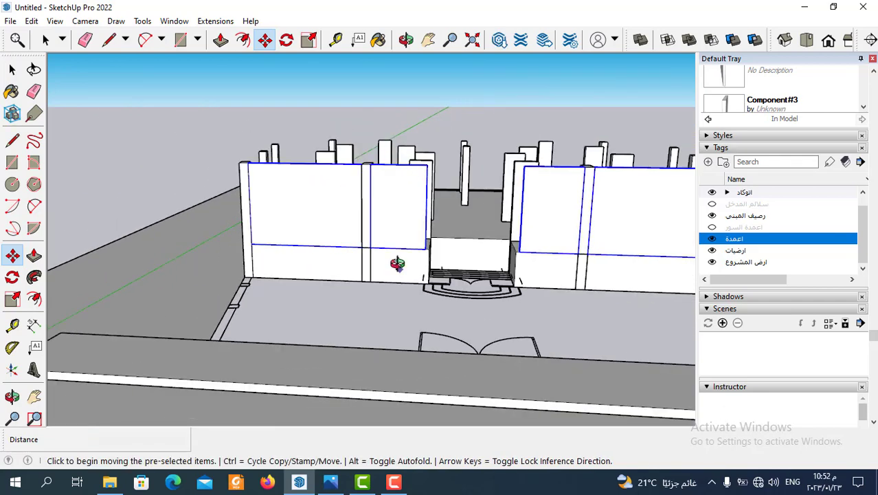
{"action": "scroll", "coordinate": [400, 259], "scroll_direction": "down", "scroll_amount": 1}
{"action": "scroll", "coordinate": [400, 259], "scroll_direction": "down", "scroll_amount": 2}
Return to Select and orbit to a high view over the columns.
{"action": "left_click", "coordinate": [41, 39]}
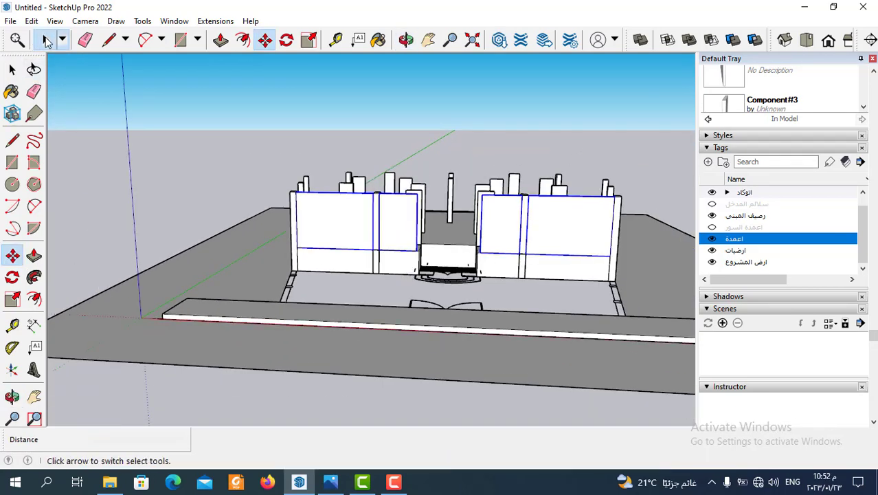
{"action": "scroll", "coordinate": [333, 245], "scroll_direction": "down", "scroll_amount": 1}
{"action": "mouse_move", "coordinate": [334, 245]}
{"action": "middle_mouse_down"}
{"action": "mouse_move", "coordinate": [617, 317]}
{"action": "mouse_move", "coordinate": [542, 333]}
{"action": "mouse_move", "coordinate": [519, 216]}
{"action": "middle_mouse_up"}
{"action": "scroll", "coordinate": [543, 334], "scroll_direction": "up", "scroll_amount": 3}
{"action": "scroll", "coordinate": [424, 255], "scroll_direction": "up", "scroll_amount": 2}
{"action": "scroll", "coordinate": [425, 256], "scroll_direction": "down", "scroll_amount": 2}
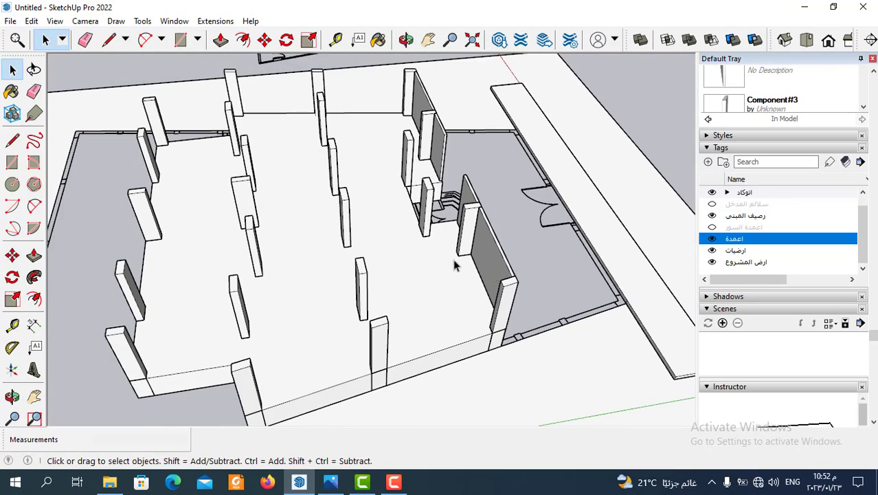
Inside the wall component, push/pull the wall face out by 0.13 m.
{"action": "scroll", "coordinate": [500, 282], "scroll_direction": "up", "scroll_amount": 1}
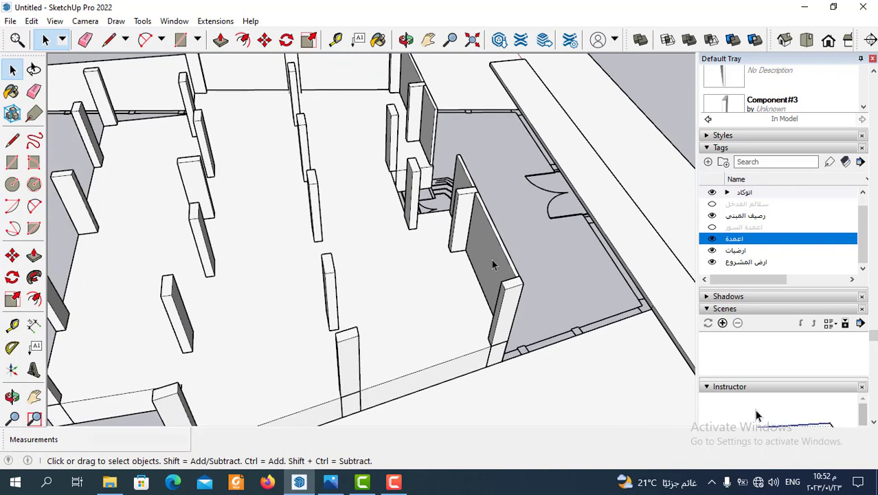
{"action": "double_click", "coordinate": [492, 259]}
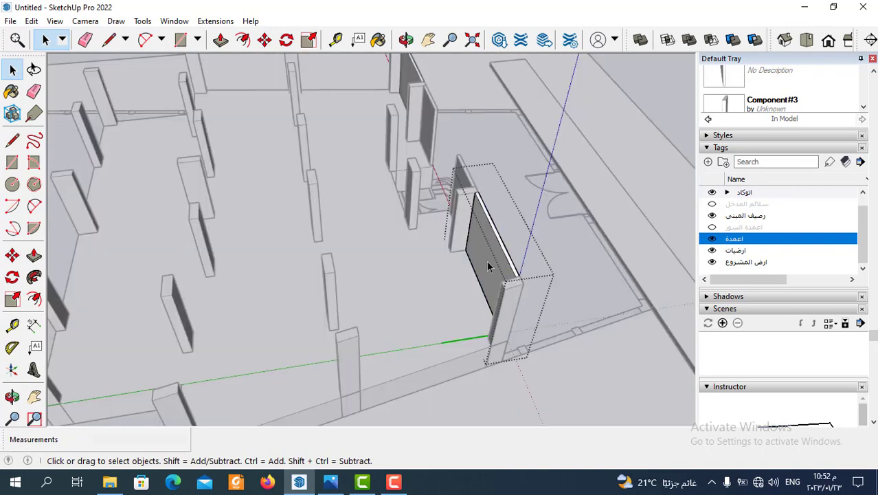
{"action": "left_click", "coordinate": [221, 40]}
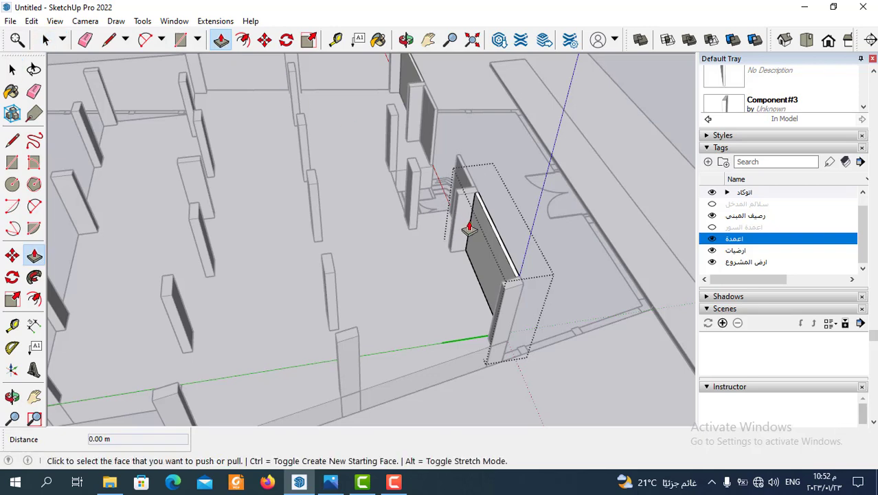
{"action": "left_click", "coordinate": [483, 249]}
{"action": "type", "text": ".13"}
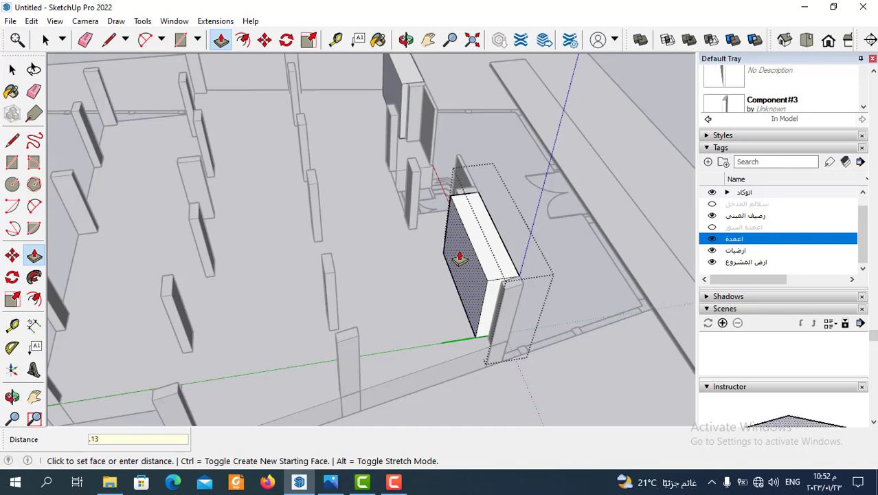
{"action": "key", "text": "Return"}
Orbit around the extruded wall to inspect it up to its top.
{"action": "mouse_move", "coordinate": [457, 253]}
{"action": "middle_mouse_down"}
{"action": "mouse_move", "coordinate": [481, 294]}
{"action": "mouse_move", "coordinate": [307, 284]}
{"action": "mouse_move", "coordinate": [359, 310]}
{"action": "middle_mouse_up"}
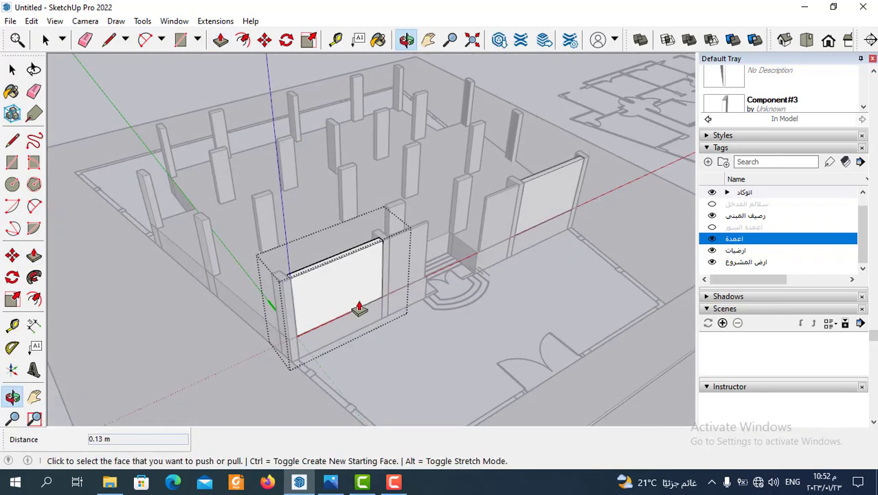
{"action": "scroll", "coordinate": [343, 282], "scroll_direction": "up", "scroll_amount": 3}
{"action": "mouse_move", "coordinate": [329, 255]}
{"action": "middle_mouse_down"}
{"action": "mouse_move", "coordinate": [363, 290]}
{"action": "mouse_move", "coordinate": [420, 216]}
{"action": "middle_mouse_up"}
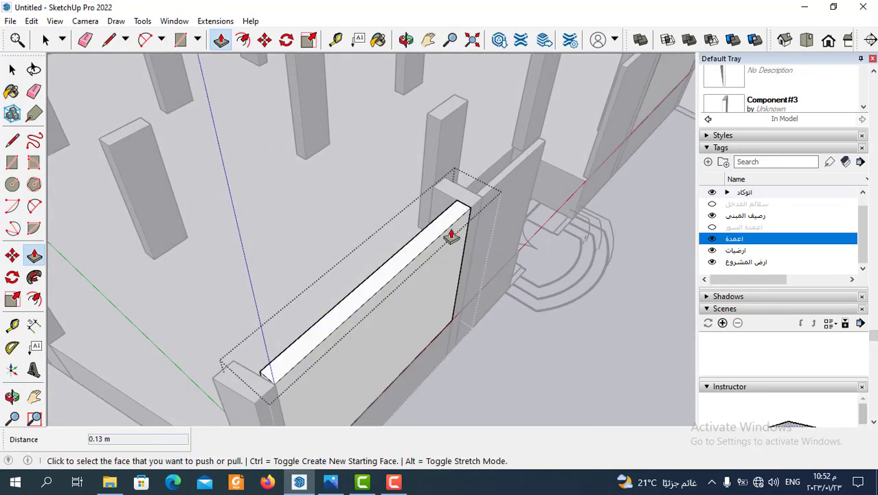
{"action": "scroll", "coordinate": [451, 235], "scroll_direction": "down", "scroll_amount": 3}
{"action": "scroll", "coordinate": [517, 129], "scroll_direction": "down", "scroll_amount": 2}
{"action": "scroll", "coordinate": [430, 187], "scroll_direction": "up", "scroll_amount": 4}
{"action": "mouse_move", "coordinate": [430, 186]}
{"action": "middle_mouse_down"}
{"action": "mouse_move", "coordinate": [601, 245]}
{"action": "mouse_move", "coordinate": [494, 147]}
{"action": "middle_mouse_up"}
{"action": "scroll", "coordinate": [476, 173], "scroll_direction": "up", "scroll_amount": 2}
{"action": "scroll", "coordinate": [471, 156], "scroll_direction": "down", "scroll_amount": 2}
{"action": "scroll", "coordinate": [471, 155], "scroll_direction": "down", "scroll_amount": 1}
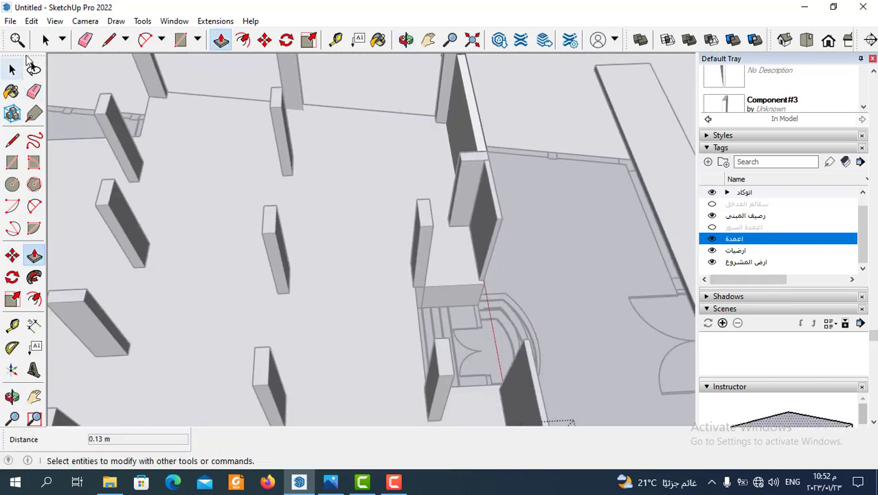
Inside the column component, push/pull the column face out by 0.13 m.
{"action": "left_click", "coordinate": [46, 39]}
{"action": "middle_click_drag", "start_coordinate": [323, 199], "coordinate": [344, 218]}
{"action": "scroll", "coordinate": [385, 232], "scroll_direction": "up", "scroll_amount": 2}
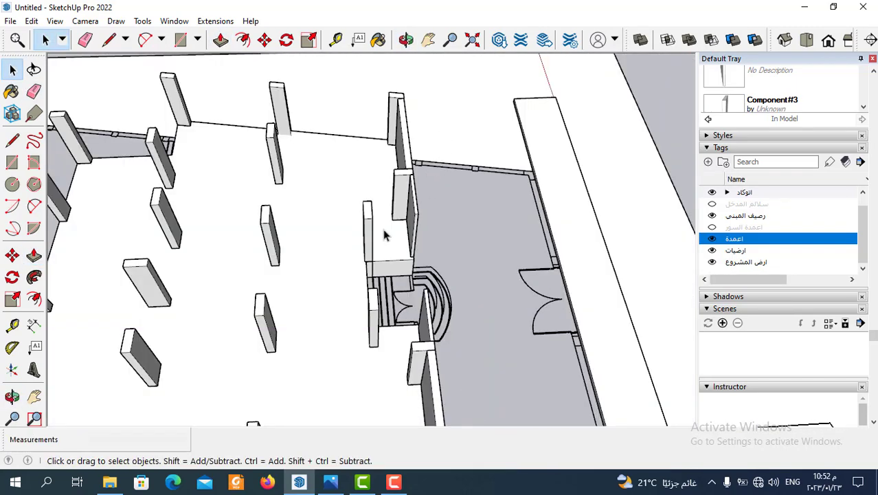
{"action": "scroll", "coordinate": [417, 209], "scroll_direction": "up", "scroll_amount": 1}
{"action": "double_click", "coordinate": [431, 211]}
{"action": "key", "text": "p"}
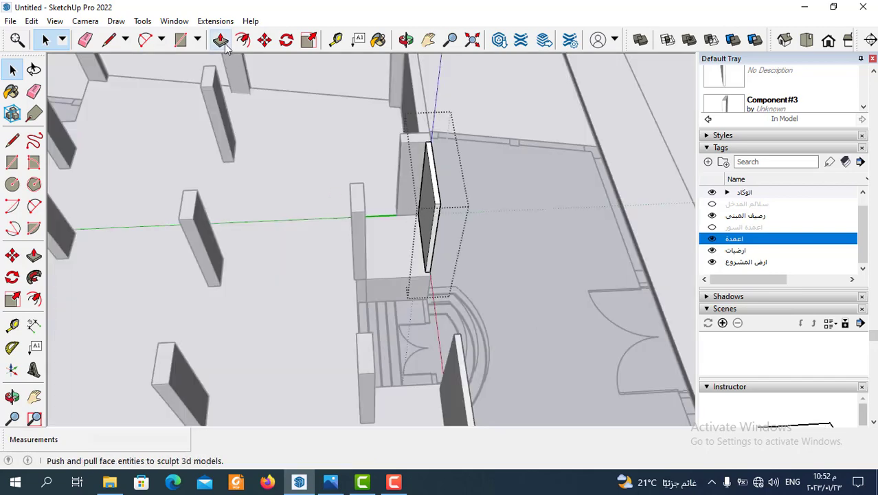
{"action": "left_click", "coordinate": [428, 219]}
{"action": "type", "text": ".13"}
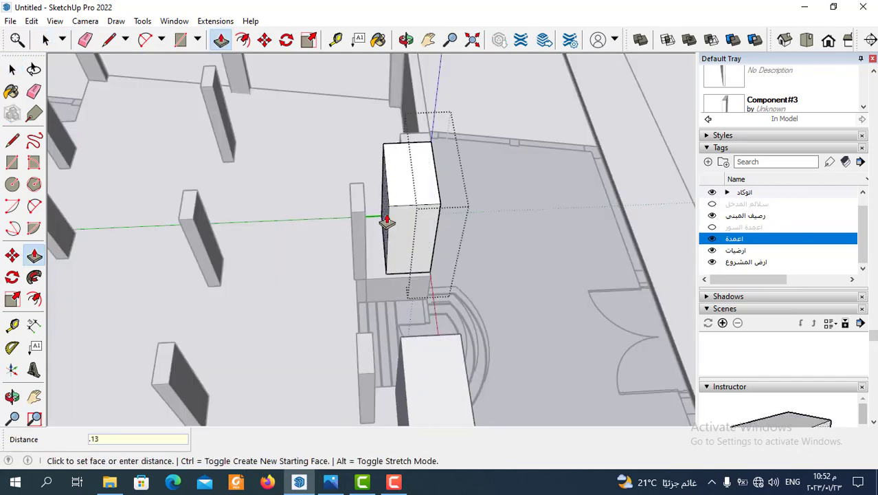
{"action": "key", "text": "Return"}
Orbit to view the front facade with both extrusions.
{"action": "scroll", "coordinate": [412, 237], "scroll_direction": "down", "scroll_amount": 2}
{"action": "mouse_move", "coordinate": [427, 255]}
{"action": "middle_mouse_down"}
{"action": "mouse_move", "coordinate": [462, 253]}
{"action": "mouse_move", "coordinate": [435, 278]}
{"action": "middle_mouse_up"}
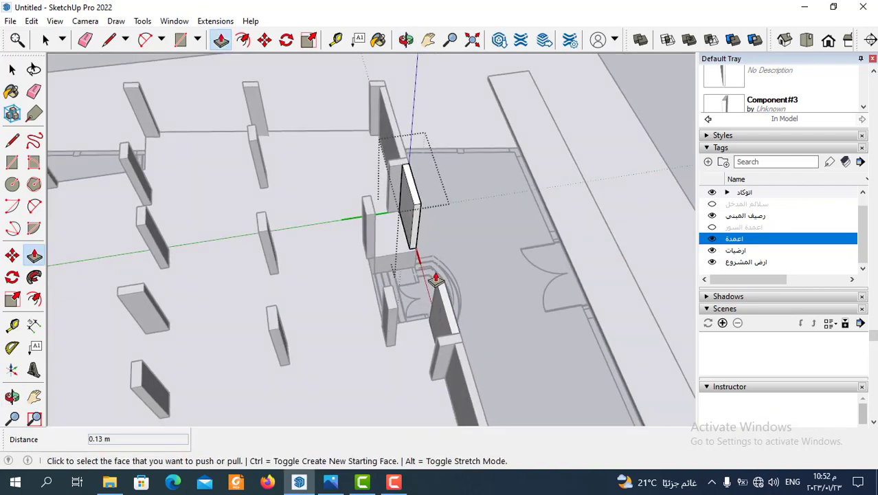
{"action": "mouse_move", "coordinate": [441, 329]}
{"action": "middle_mouse_down"}
{"action": "mouse_move", "coordinate": [137, 210]}
{"action": "mouse_move", "coordinate": [499, 264]}
{"action": "mouse_move", "coordinate": [278, 260]}
{"action": "mouse_move", "coordinate": [524, 267]}
{"action": "mouse_move", "coordinate": [338, 257]}
{"action": "middle_mouse_up"}
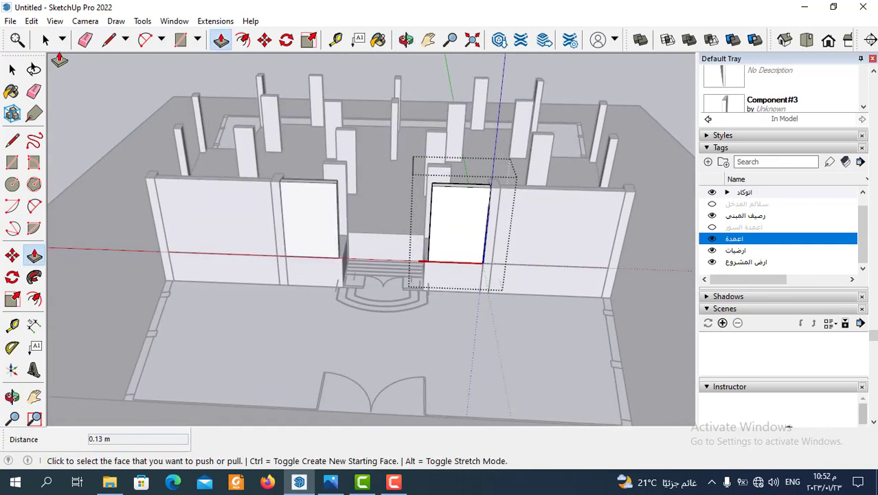
{"action": "left_click", "coordinate": [45, 40]}
{"action": "scroll", "coordinate": [437, 223], "scroll_direction": "down", "scroll_amount": 3}
{"action": "scroll", "coordinate": [589, 131], "scroll_direction": "down", "scroll_amount": 2}
Orbit high and low over the building, then open the reference facade render.
{"action": "middle_click_drag", "start_coordinate": [589, 131], "coordinate": [559, 161]}
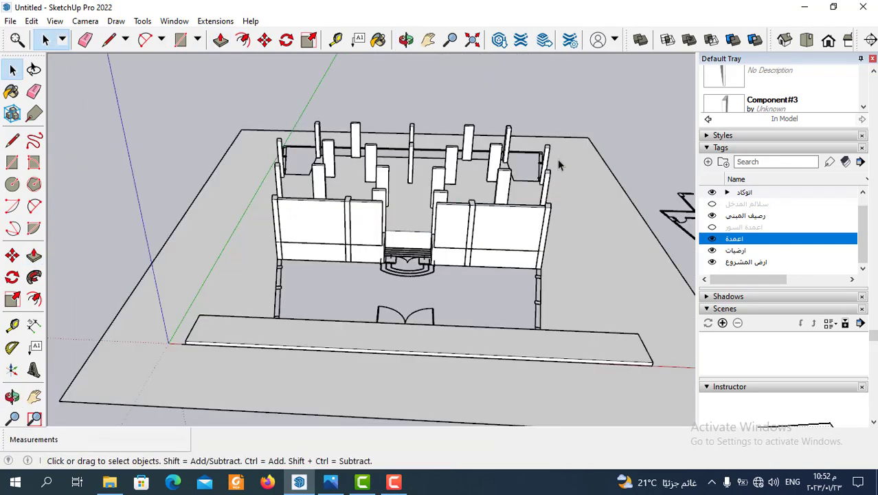
{"action": "scroll", "coordinate": [395, 256], "scroll_direction": "up", "scroll_amount": 3}
{"action": "mouse_move", "coordinate": [395, 256]}
{"action": "middle_mouse_down"}
{"action": "mouse_move", "coordinate": [394, 244]}
{"action": "mouse_move", "coordinate": [412, 251]}
{"action": "middle_mouse_up"}
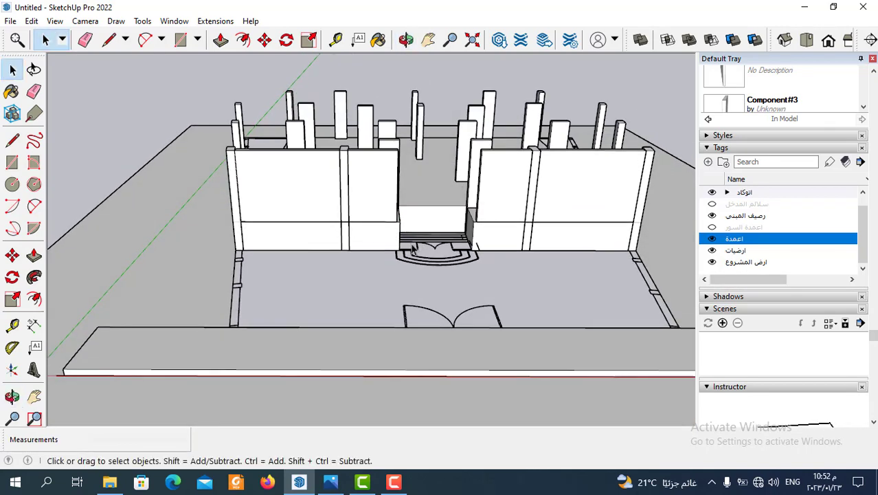
{"action": "scroll", "coordinate": [415, 275], "scroll_direction": "down", "scroll_amount": 2}
{"action": "scroll", "coordinate": [329, 236], "scroll_direction": "up", "scroll_amount": 2}
{"action": "scroll", "coordinate": [281, 184], "scroll_direction": "up", "scroll_amount": 1}
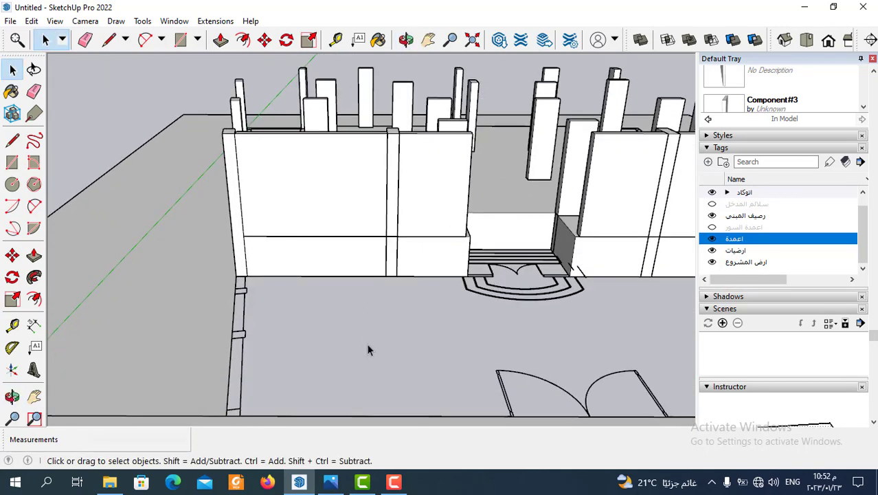
{"action": "left_click", "coordinate": [330, 481]}
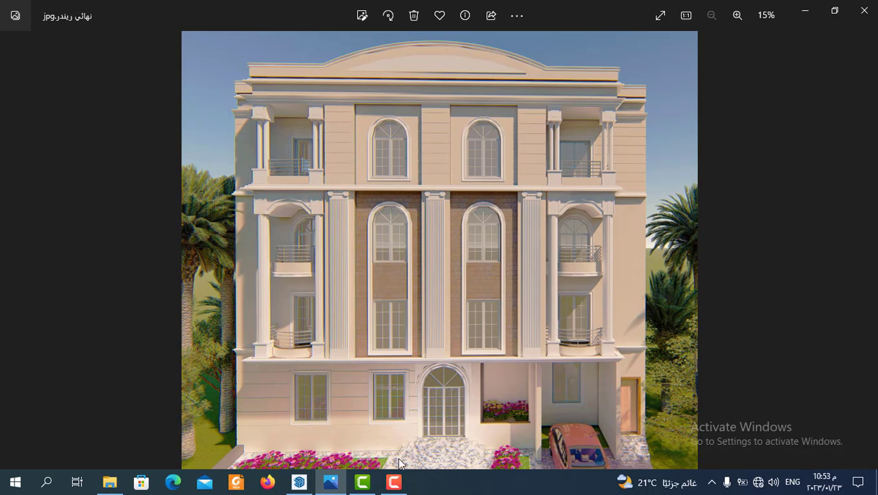
Minimize the render in Photos and orbit the SketchUp model to a low view.
{"action": "left_click", "coordinate": [805, 11]}
{"action": "mouse_move", "coordinate": [396, 276]}
{"action": "middle_mouse_down"}
{"action": "mouse_move", "coordinate": [382, 222]}
{"action": "mouse_move", "coordinate": [355, 237]}
{"action": "middle_mouse_up"}
Zoom to the left facade wall, enter its group, and orbit to face it.
{"action": "scroll", "coordinate": [372, 220], "scroll_direction": "down", "scroll_amount": 3}
{"action": "scroll", "coordinate": [340, 204], "scroll_direction": "up", "scroll_amount": 2}
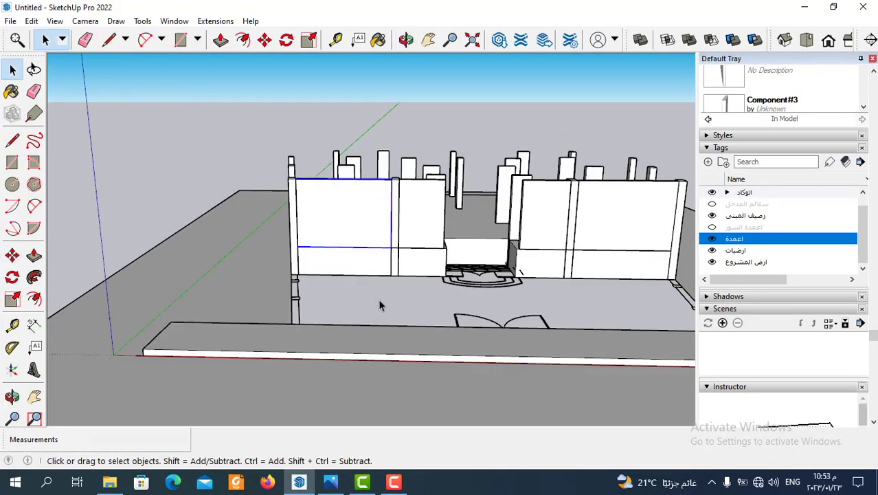
{"action": "scroll", "coordinate": [363, 231], "scroll_direction": "up", "scroll_amount": 2}
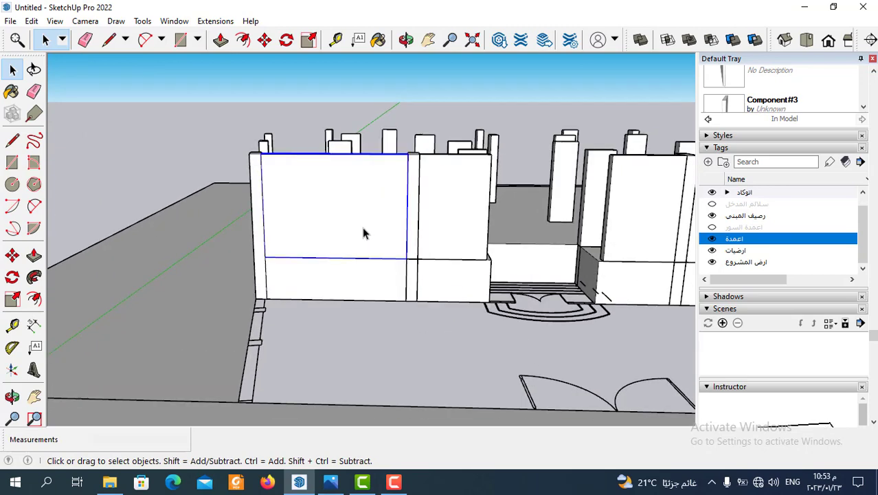
{"action": "middle_click_drag", "start_coordinate": [363, 232], "coordinate": [389, 248]}
{"action": "scroll", "coordinate": [612, 261], "scroll_direction": "down", "scroll_amount": 2}
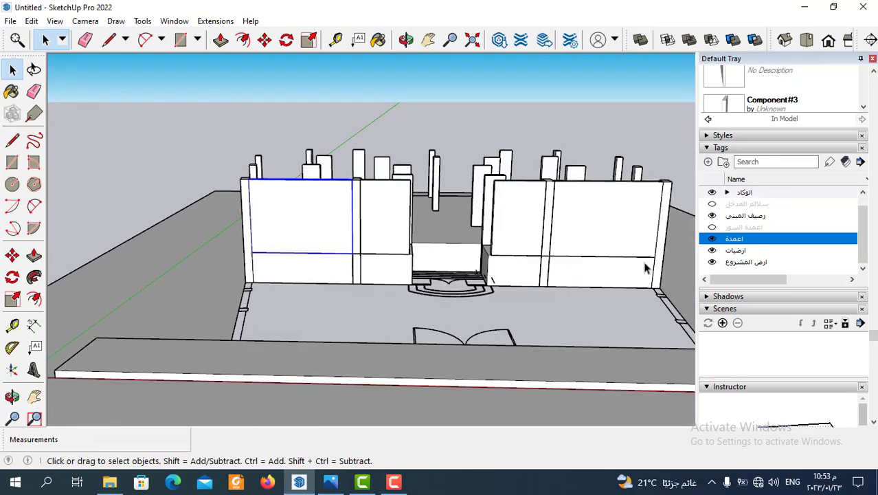
{"action": "scroll", "coordinate": [311, 234], "scroll_direction": "up", "scroll_amount": 2}
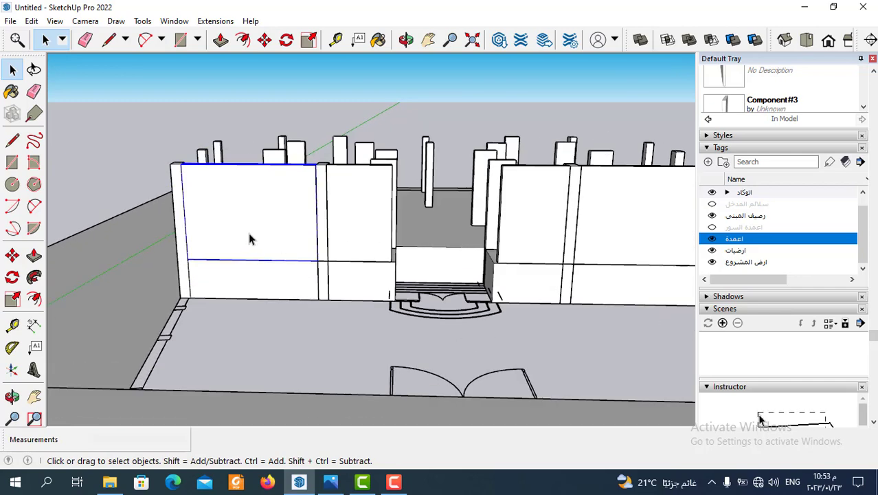
{"action": "double_click", "coordinate": [250, 238]}
{"action": "mouse_move", "coordinate": [343, 251]}
{"action": "middle_mouse_down"}
{"action": "mouse_move", "coordinate": [387, 235]}
{"action": "mouse_move", "coordinate": [338, 203]}
{"action": "middle_mouse_up"}
{"action": "scroll", "coordinate": [339, 203], "scroll_direction": "up", "scroll_amount": 2}
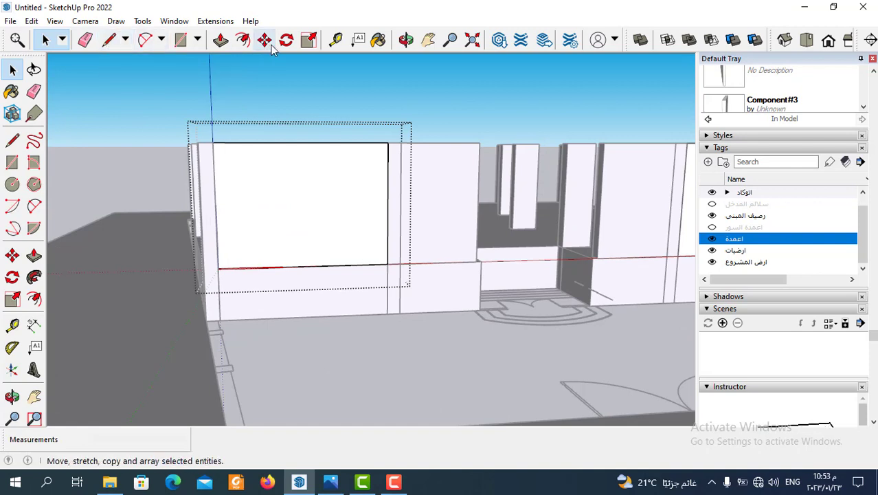
Place a horizontal guide 1 m above the left wall's base midpoint.
{"action": "left_click", "coordinate": [337, 40]}
{"action": "scroll", "coordinate": [298, 255], "scroll_direction": "up", "scroll_amount": 1}
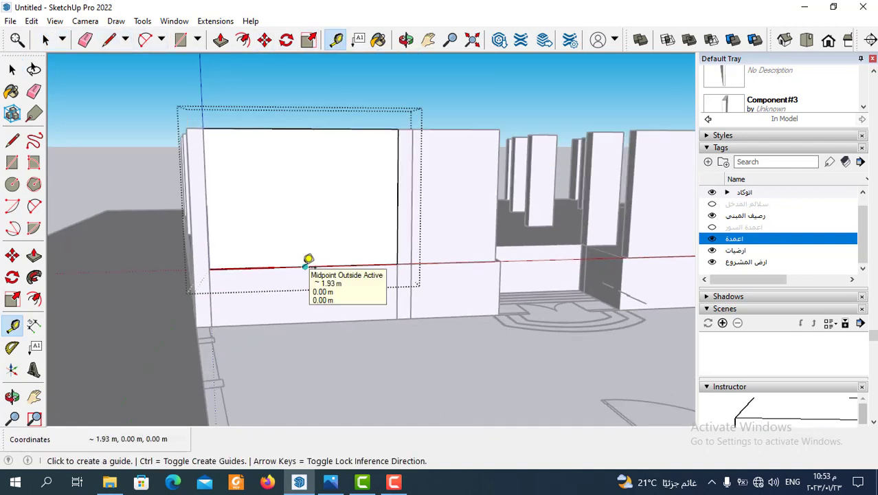
{"action": "left_click", "coordinate": [306, 265]}
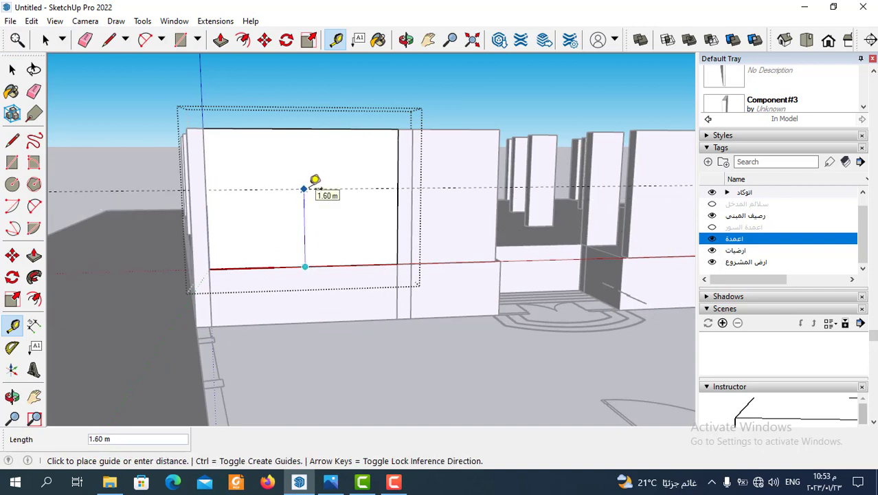
{"action": "key", "text": "Return"}
Add a second guide 1.5 m above the 1 m guide.
{"action": "left_click", "coordinate": [303, 268]}
{"action": "scroll", "coordinate": [303, 268], "scroll_direction": "down", "scroll_amount": 1}
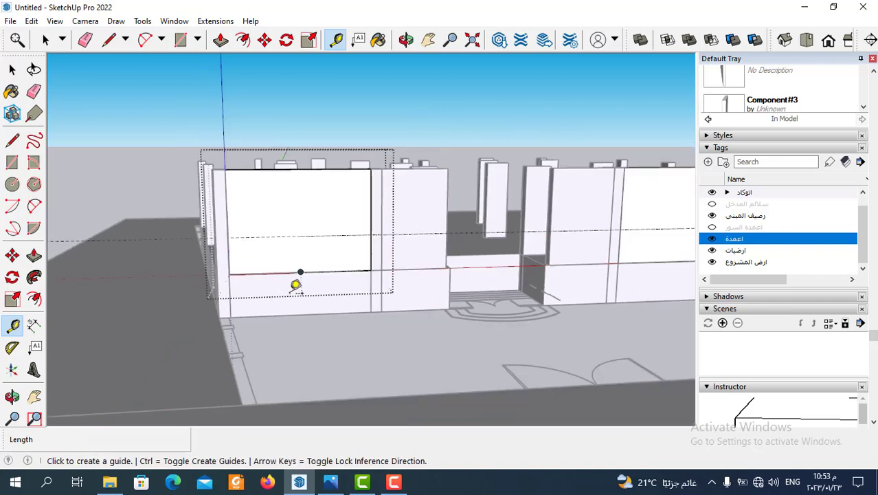
{"action": "scroll", "coordinate": [296, 237], "scroll_direction": "up", "scroll_amount": 1}
{"action": "scroll", "coordinate": [302, 232], "scroll_direction": "up", "scroll_amount": 1}
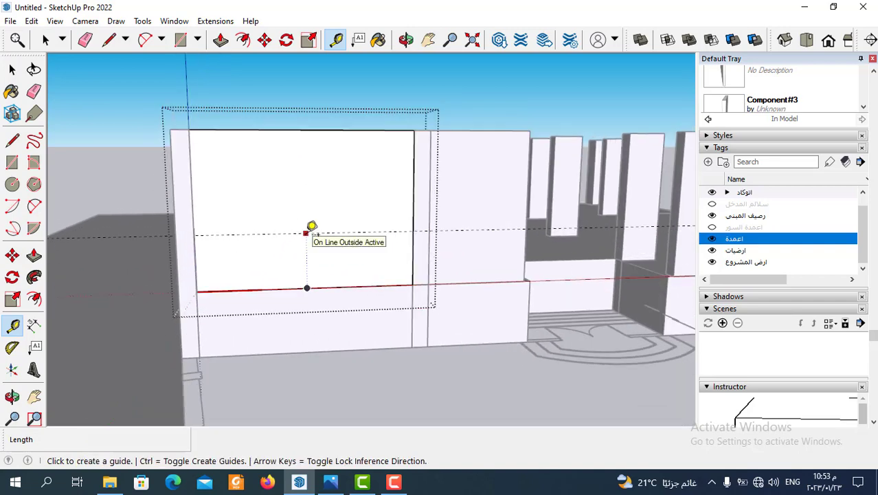
{"action": "left_click", "coordinate": [306, 233]}
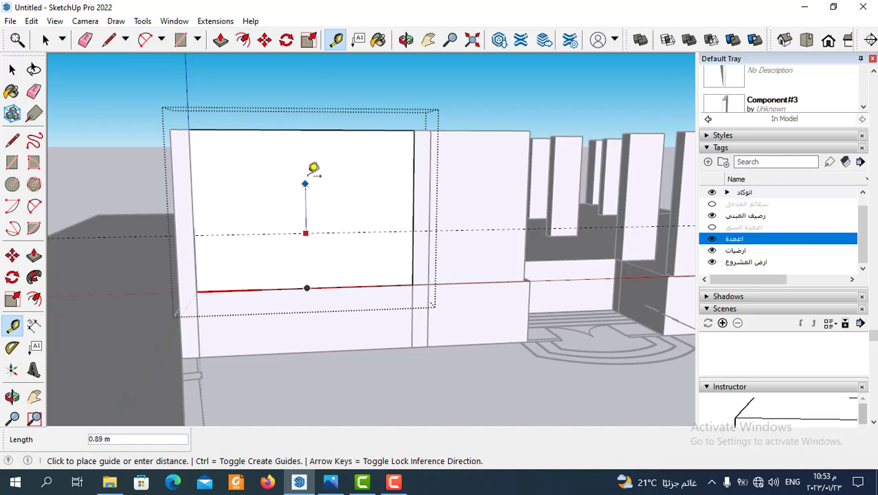
{"action": "left_click", "coordinate": [307, 232]}
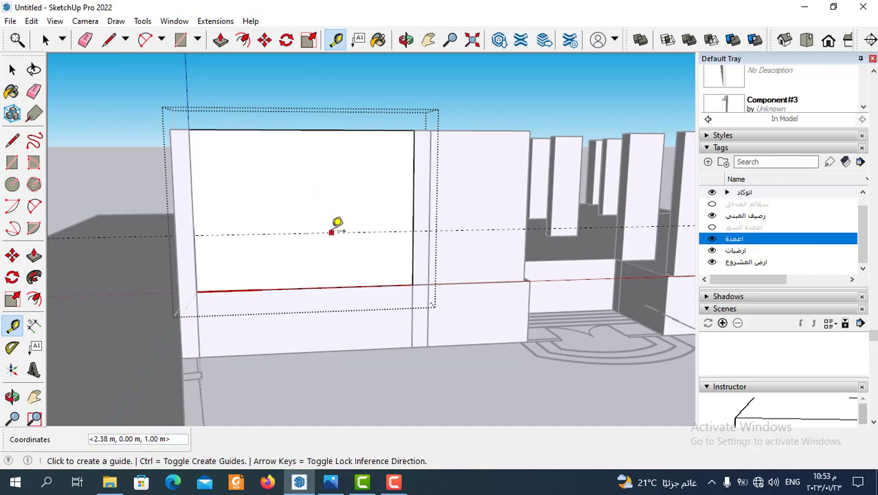
{"action": "left_click", "coordinate": [332, 231]}
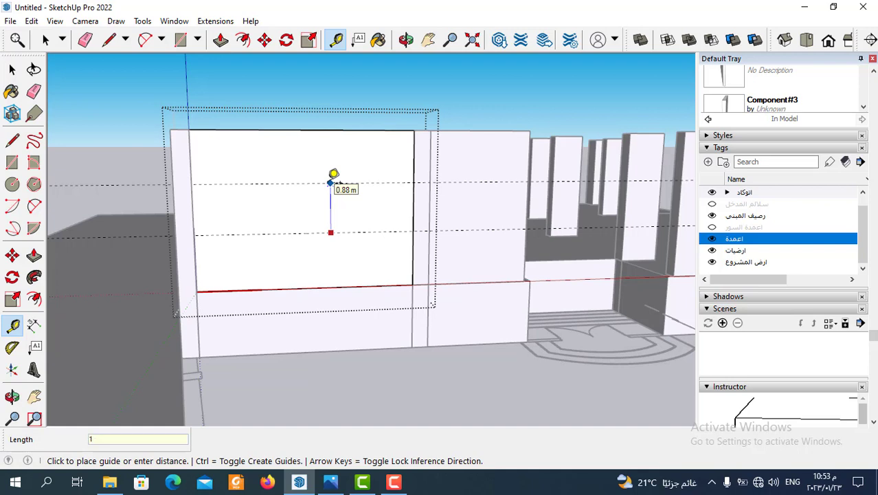
{"action": "type", "text": ".5"}
{"action": "key", "text": "Return"}
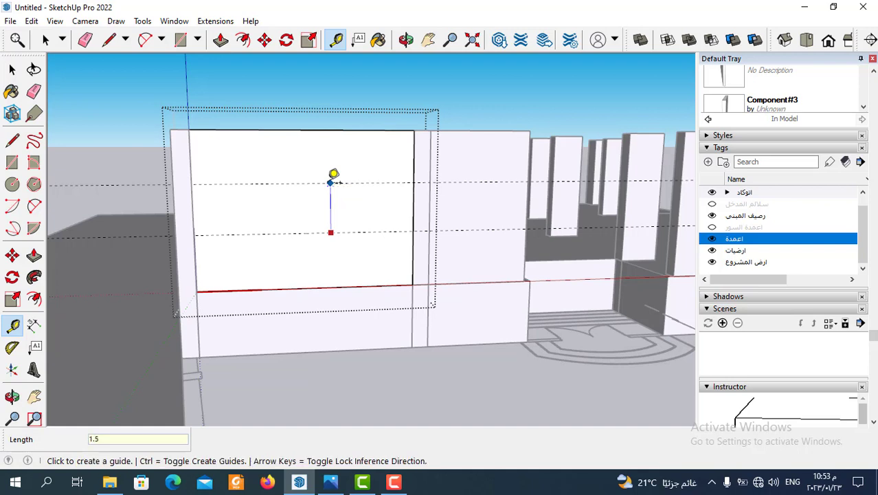
{"action": "middle_click_drag", "start_coordinate": [330, 190], "coordinate": [320, 253]}
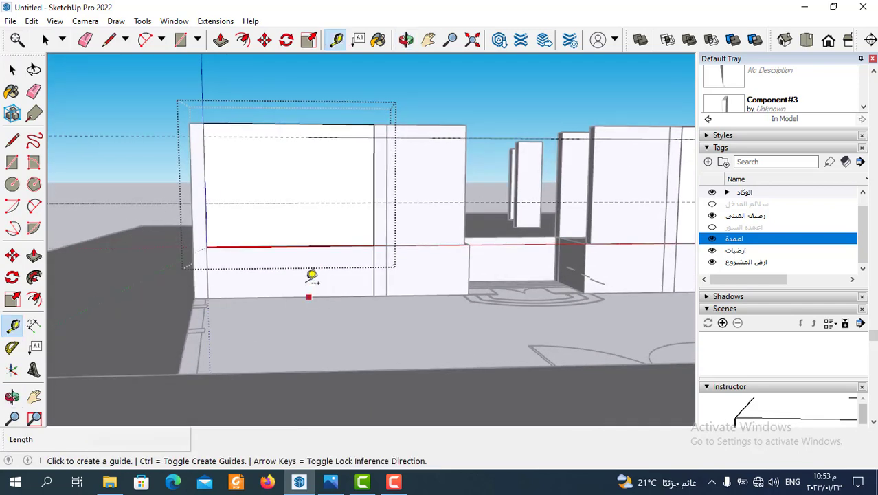
{"action": "scroll", "coordinate": [314, 198], "scroll_direction": "up", "scroll_amount": 2}
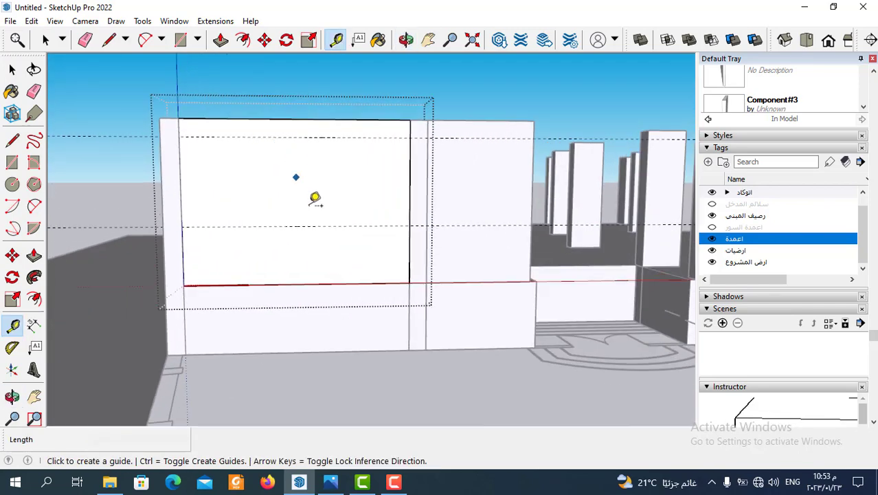
Draw a vertical line from the top to bottom midpoint, splitting the wall.
{"action": "left_click", "coordinate": [110, 40]}
{"action": "left_click", "coordinate": [296, 119]}
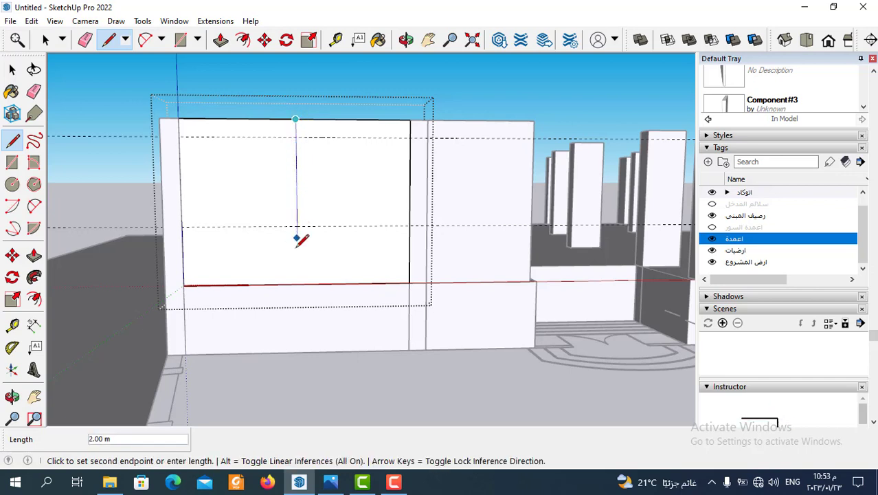
{"action": "left_click", "coordinate": [297, 283]}
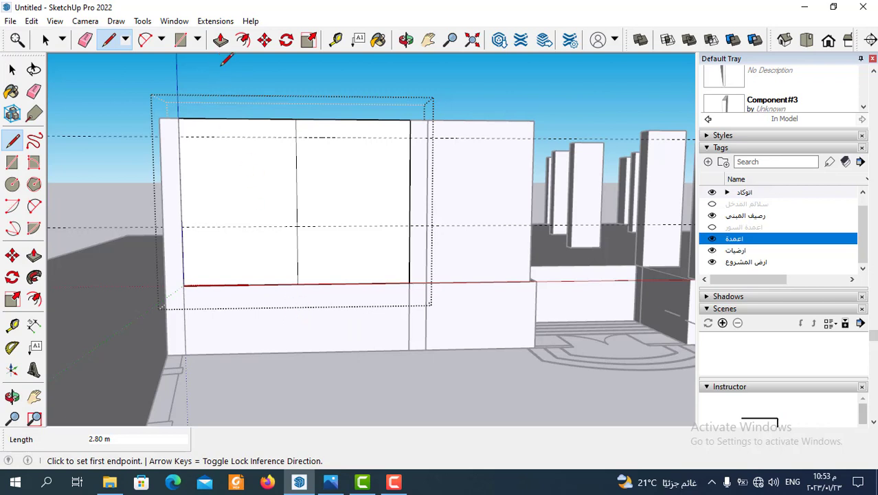
Place vertical guides 0.5 m either side of the dividing line.
{"action": "left_click", "coordinate": [336, 41]}
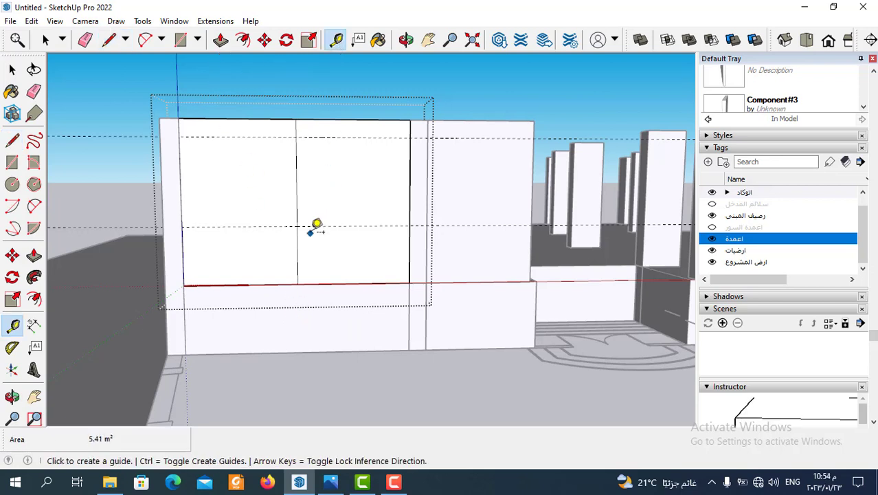
{"action": "left_click", "coordinate": [297, 202]}
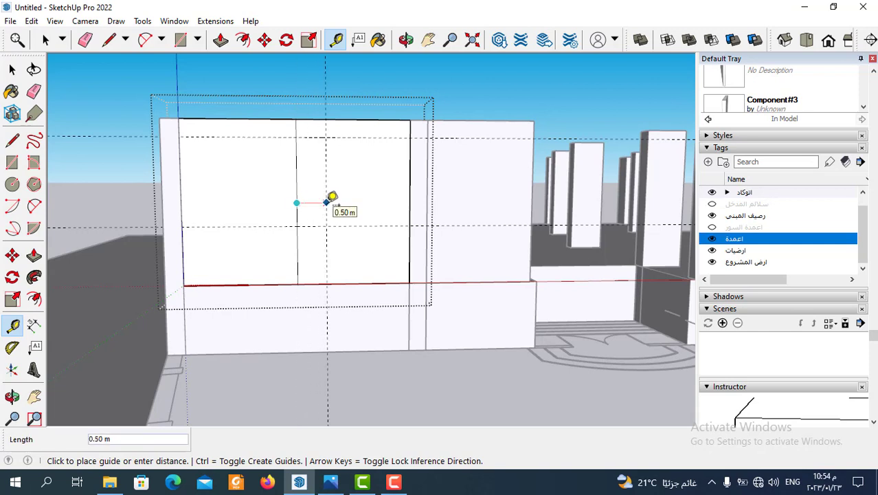
{"action": "left_click", "coordinate": [297, 189]}
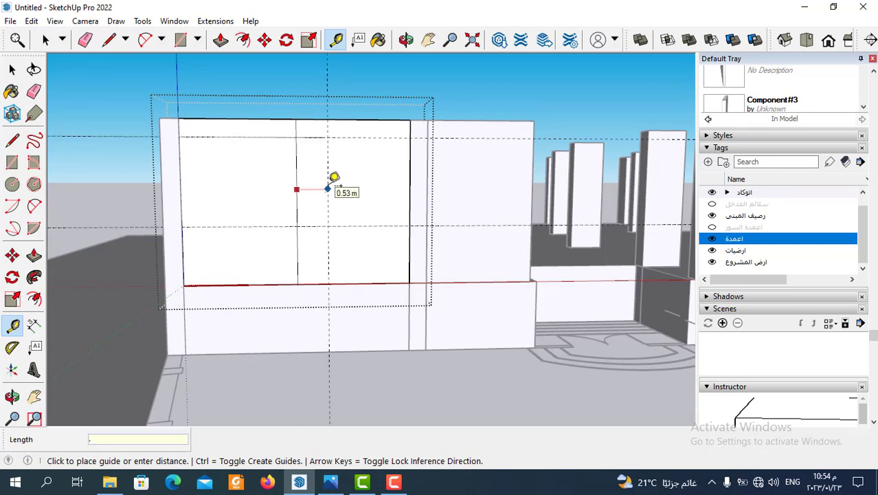
{"action": "type", "text": "5"}
{"action": "key", "text": "Return"}
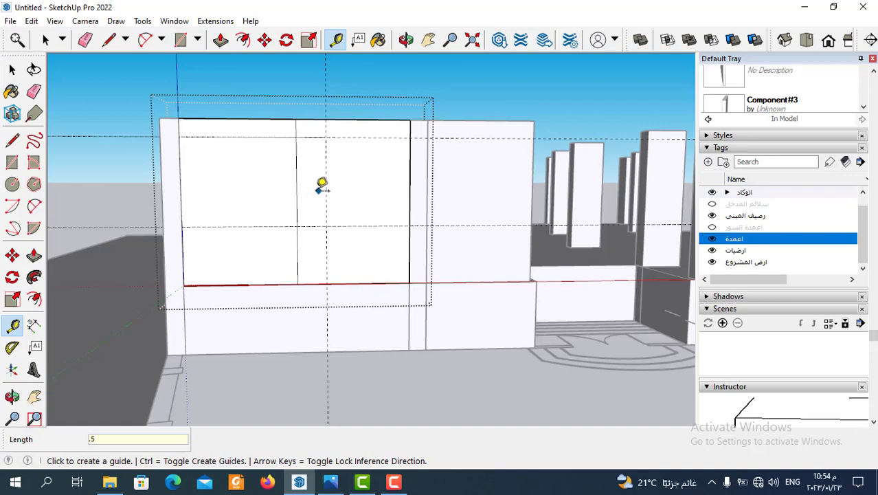
{"action": "left_click", "coordinate": [296, 184]}
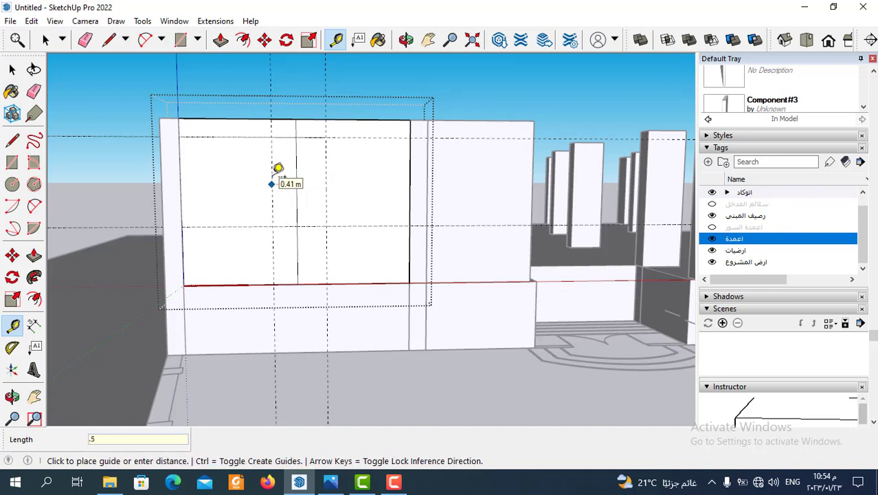
{"action": "key", "text": "Return"}
{"action": "scroll", "coordinate": [320, 242], "scroll_direction": "down", "scroll_amount": 1}
{"action": "scroll", "coordinate": [309, 279], "scroll_direction": "down", "scroll_amount": 1}
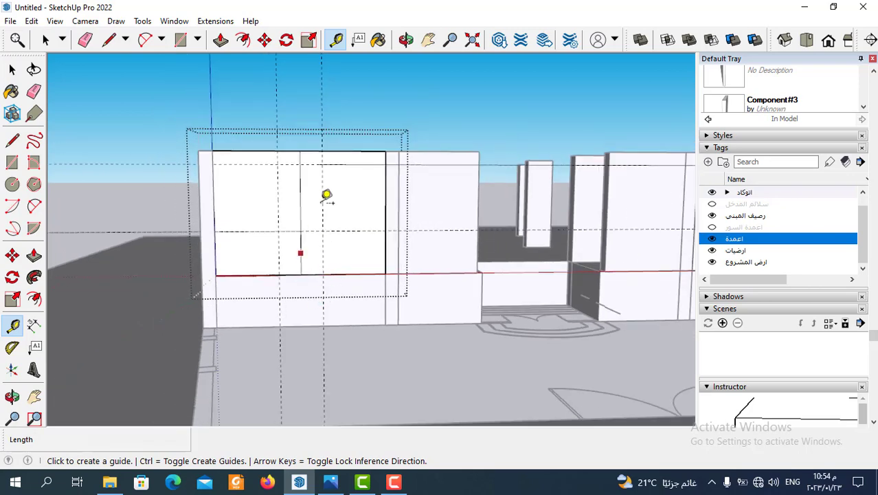
{"action": "scroll", "coordinate": [326, 196], "scroll_direction": "up", "scroll_amount": 1}
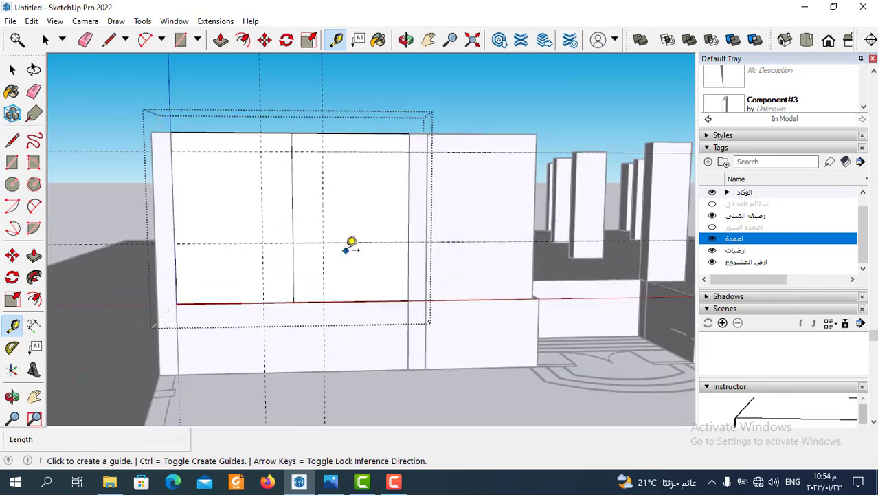
{"action": "scroll", "coordinate": [351, 242], "scroll_direction": "up", "scroll_amount": 1}
{"action": "scroll", "coordinate": [303, 137], "scroll_direction": "up", "scroll_amount": 1}
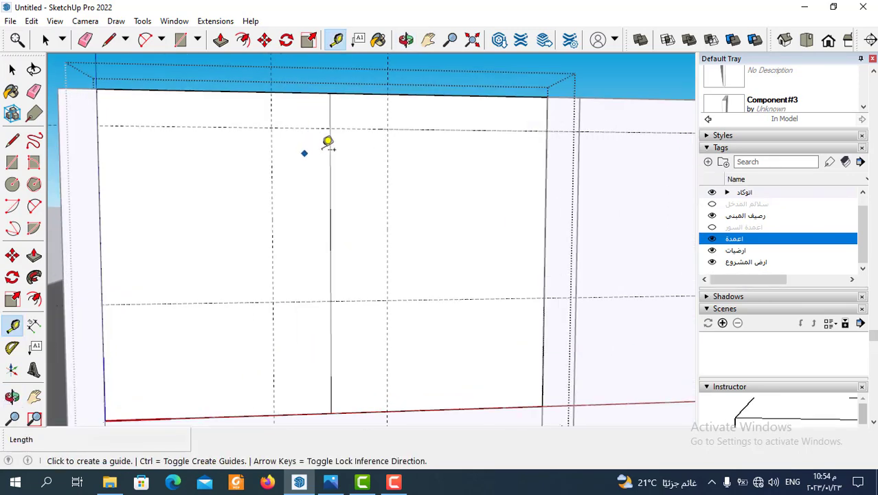
Add a horizontal guide 0.5 m below the wall's top edge.
{"action": "left_click", "coordinate": [373, 129]}
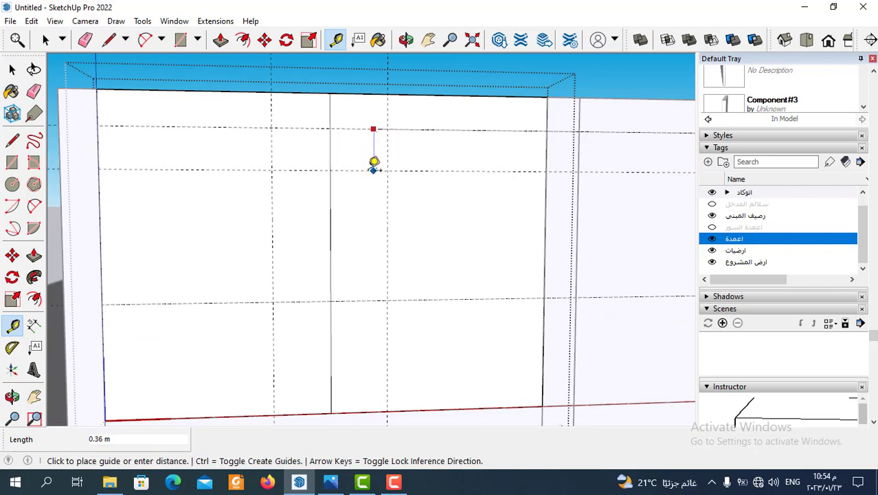
{"action": "type", "text": ".5"}
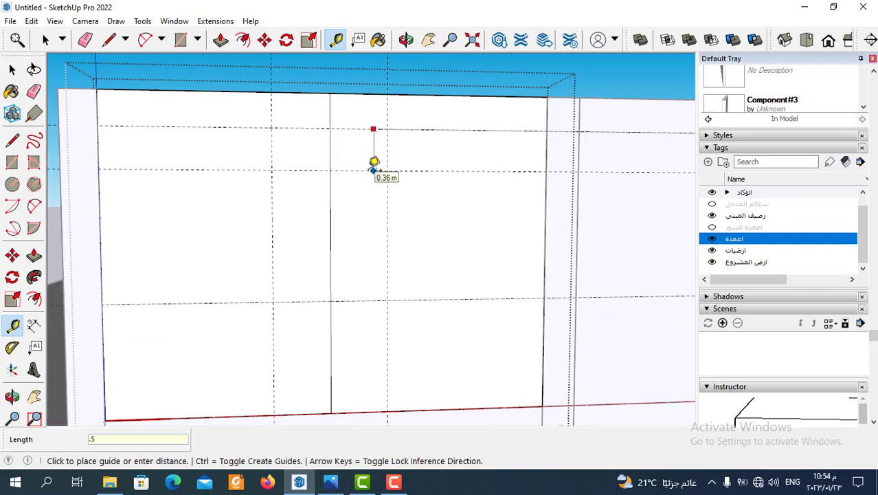
{"action": "key", "text": "Return"}
{"action": "scroll", "coordinate": [374, 226], "scroll_direction": "down", "scroll_amount": 3}
{"action": "mouse_move", "coordinate": [381, 245]}
{"action": "middle_mouse_down"}
{"action": "mouse_move", "coordinate": [366, 251]}
{"action": "mouse_move", "coordinate": [373, 255]}
{"action": "middle_mouse_up"}
{"action": "scroll", "coordinate": [373, 254], "scroll_direction": "down", "scroll_amount": 1}
Draw a closed 1 m × 1.5 m window outline on the front wall along the guide intersections.
{"action": "key", "text": "g"}
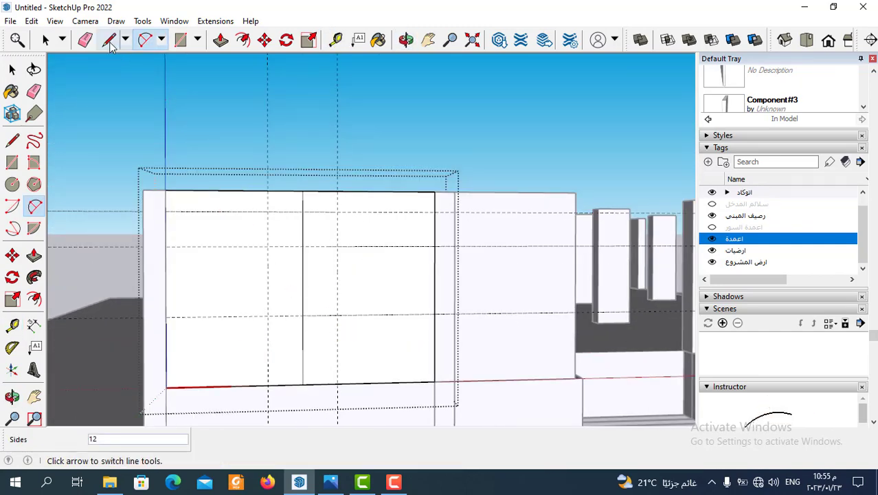
{"action": "left_click", "coordinate": [110, 42]}
{"action": "scroll", "coordinate": [357, 375], "scroll_direction": "up", "scroll_amount": 2}
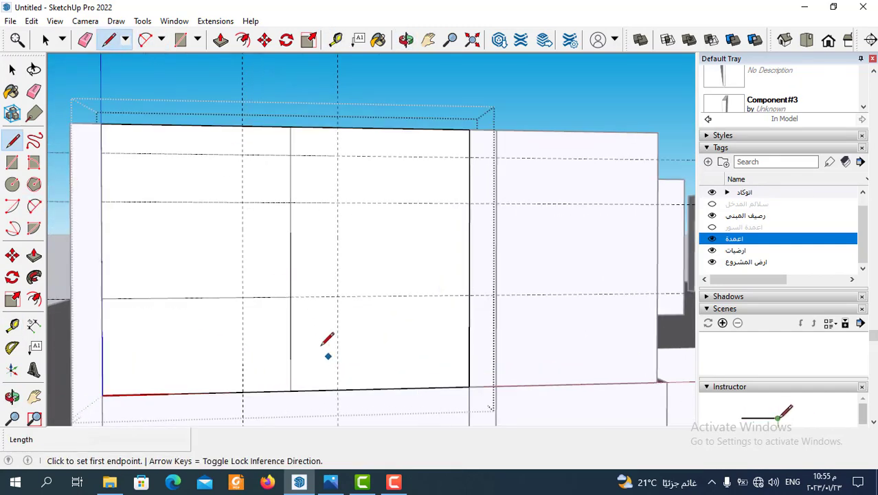
{"action": "left_click", "coordinate": [248, 166]}
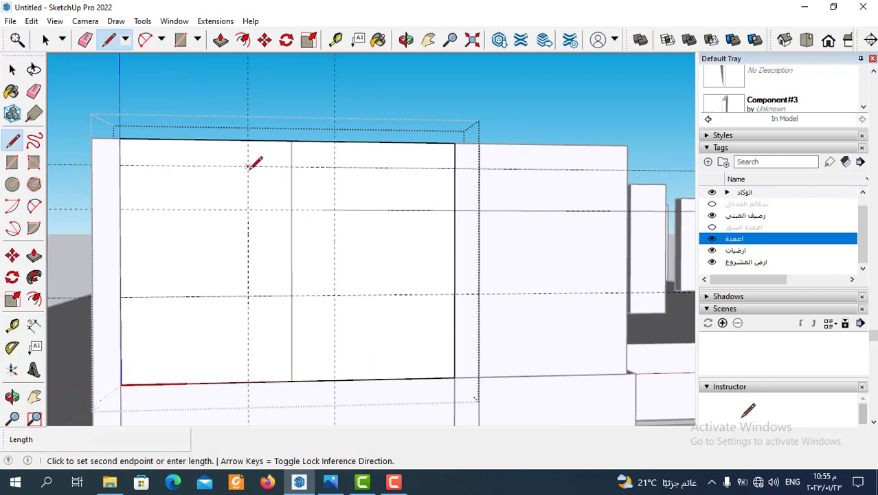
{"action": "left_click", "coordinate": [248, 296]}
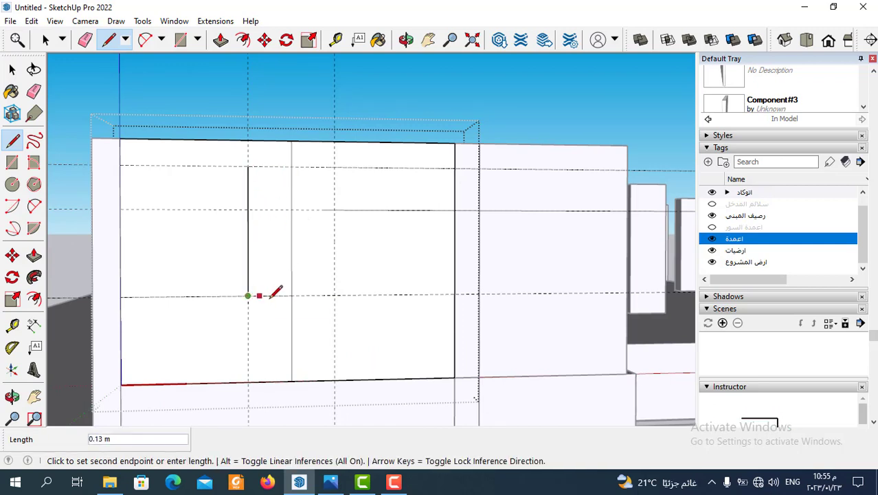
{"action": "left_click", "coordinate": [334, 295]}
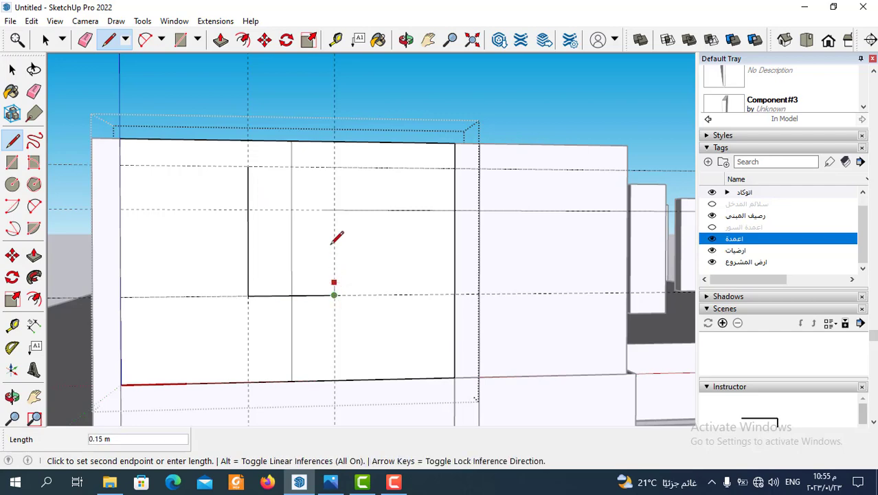
{"action": "left_click", "coordinate": [334, 166]}
{"action": "left_click", "coordinate": [248, 166]}
Orbit and zoom to a more frontal view of the facade to inspect the window outline.
{"action": "scroll", "coordinate": [313, 272], "scroll_direction": "down", "scroll_amount": 2}
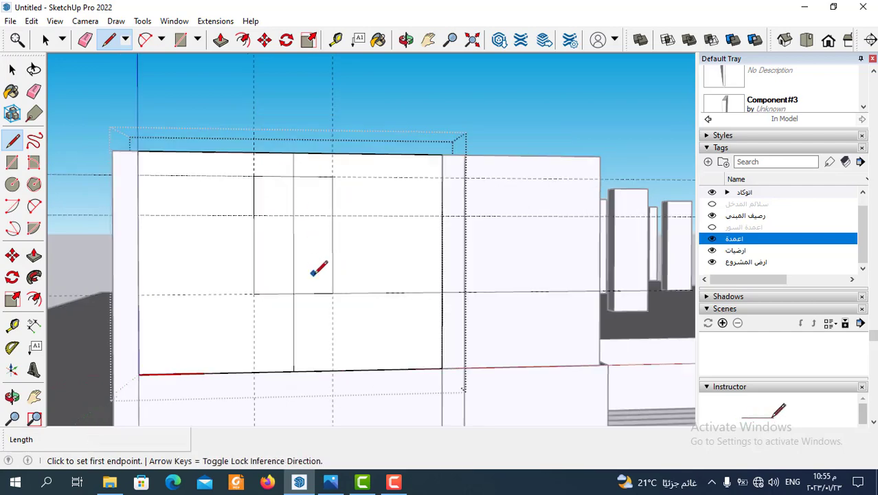
{"action": "scroll", "coordinate": [244, 277], "scroll_direction": "down", "scroll_amount": 3}
{"action": "scroll", "coordinate": [186, 296], "scroll_direction": "down", "scroll_amount": 3}
{"action": "scroll", "coordinate": [198, 303], "scroll_direction": "down", "scroll_amount": 2}
{"action": "scroll", "coordinate": [388, 290], "scroll_direction": "up", "scroll_amount": 2}
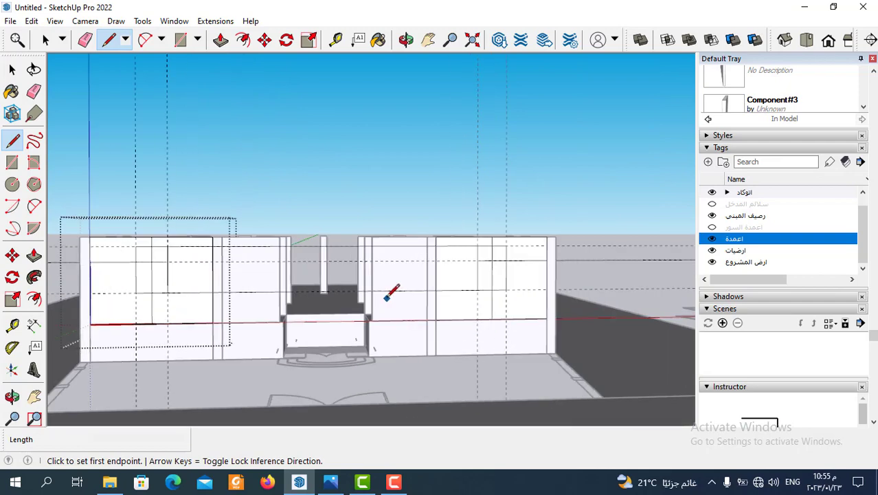
{"action": "scroll", "coordinate": [180, 284], "scroll_direction": "up", "scroll_amount": 1}
{"action": "scroll", "coordinate": [145, 224], "scroll_direction": "up", "scroll_amount": 2}
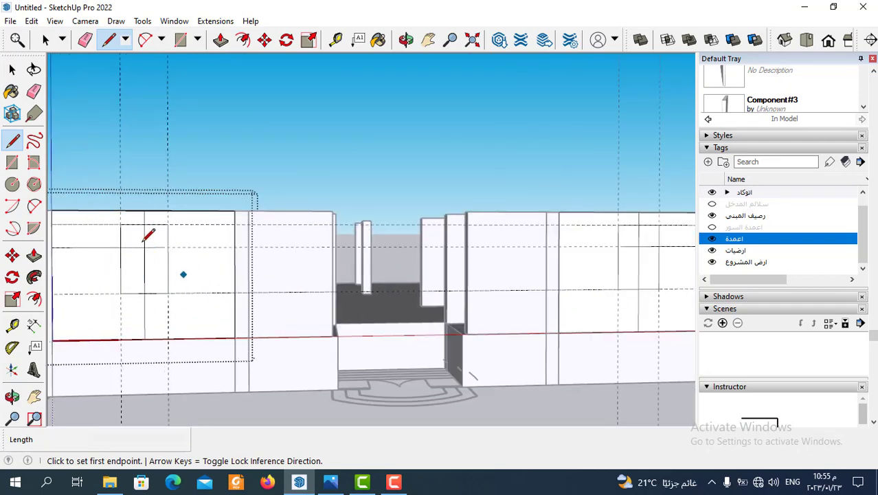
{"action": "scroll", "coordinate": [145, 255], "scroll_direction": "down", "scroll_amount": 1}
{"action": "scroll", "coordinate": [227, 270], "scroll_direction": "down", "scroll_amount": 1}
{"action": "scroll", "coordinate": [529, 317], "scroll_direction": "up", "scroll_amount": 2}
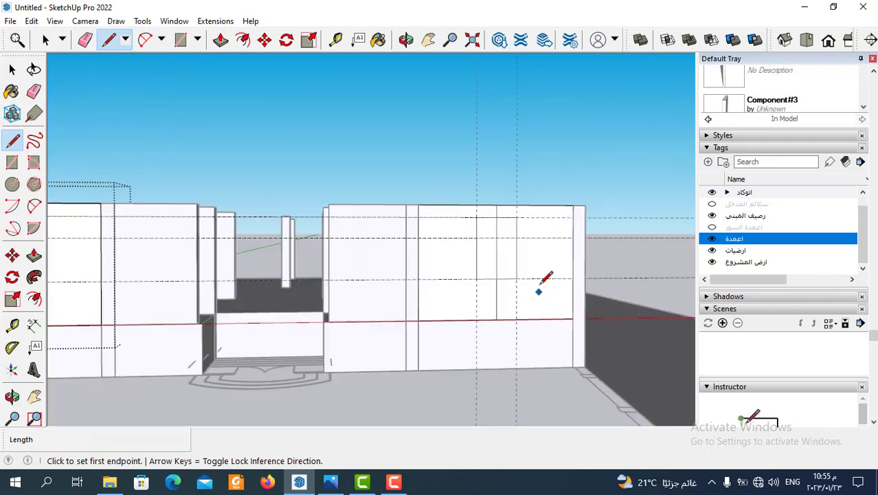
{"action": "scroll", "coordinate": [535, 253], "scroll_direction": "up", "scroll_amount": 1}
{"action": "scroll", "coordinate": [574, 296], "scroll_direction": "down", "scroll_amount": 2}
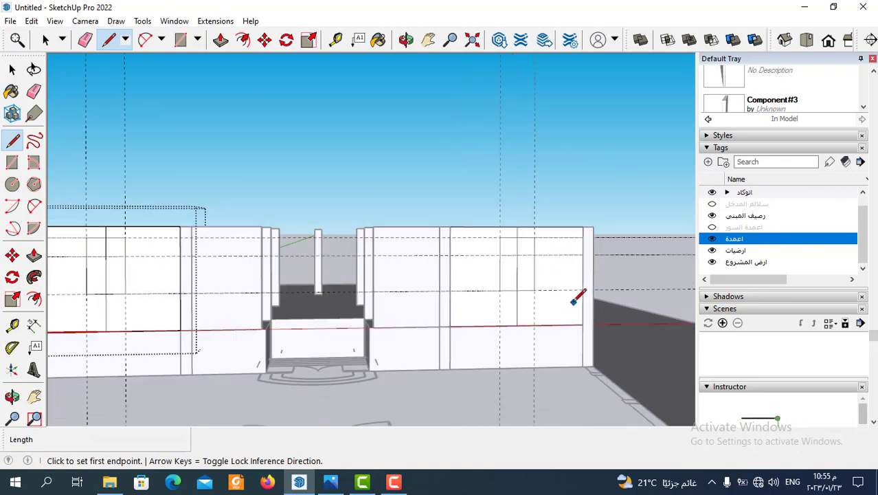
{"action": "mouse_move", "coordinate": [157, 275]}
{"action": "middle_mouse_down"}
{"action": "mouse_move", "coordinate": [323, 302]}
{"action": "mouse_move", "coordinate": [297, 277]}
{"action": "mouse_move", "coordinate": [219, 343]}
{"action": "mouse_move", "coordinate": [314, 335]}
{"action": "mouse_move", "coordinate": [216, 274]}
{"action": "middle_mouse_up"}
{"action": "scroll", "coordinate": [314, 291], "scroll_direction": "up", "scroll_amount": 2}
{"action": "middle_click_drag", "start_coordinate": [154, 149], "coordinate": [196, 191]}
Erase the leftover vertical edge, guide and horizontal line below and across the window.
{"action": "key", "text": "p"}
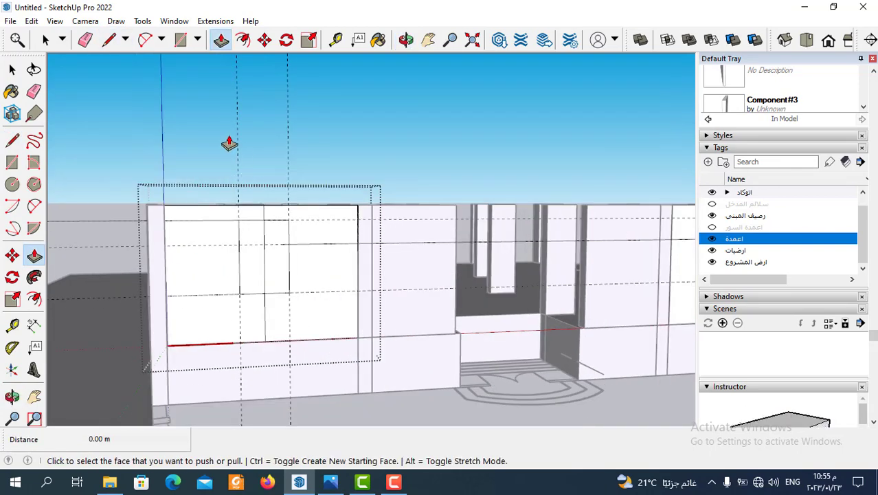
{"action": "left_click", "coordinate": [85, 39]}
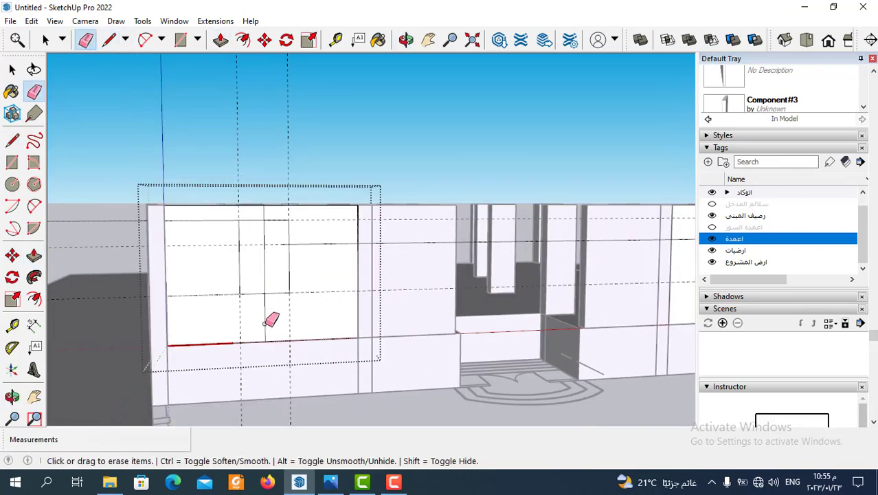
{"action": "scroll", "coordinate": [266, 323], "scroll_direction": "up", "scroll_amount": 2}
{"action": "scroll", "coordinate": [266, 314], "scroll_direction": "up", "scroll_amount": 1}
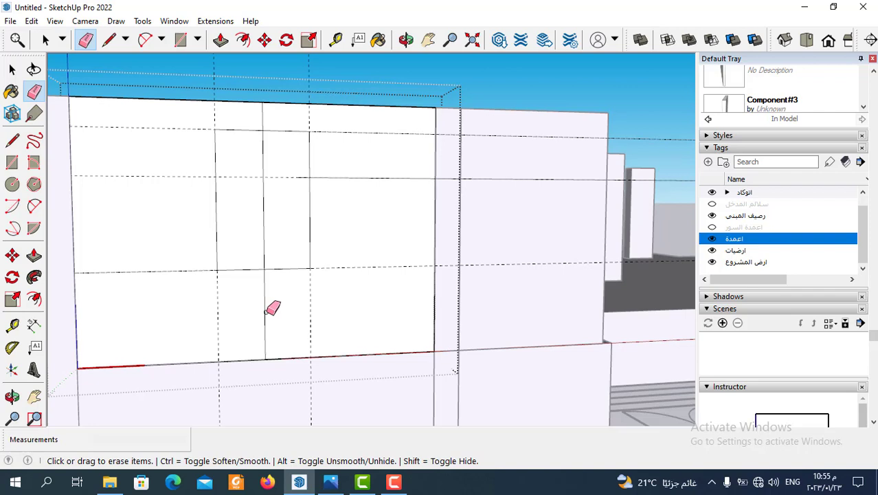
{"action": "left_click_drag", "start_coordinate": [265, 312], "coordinate": [302, 320]}
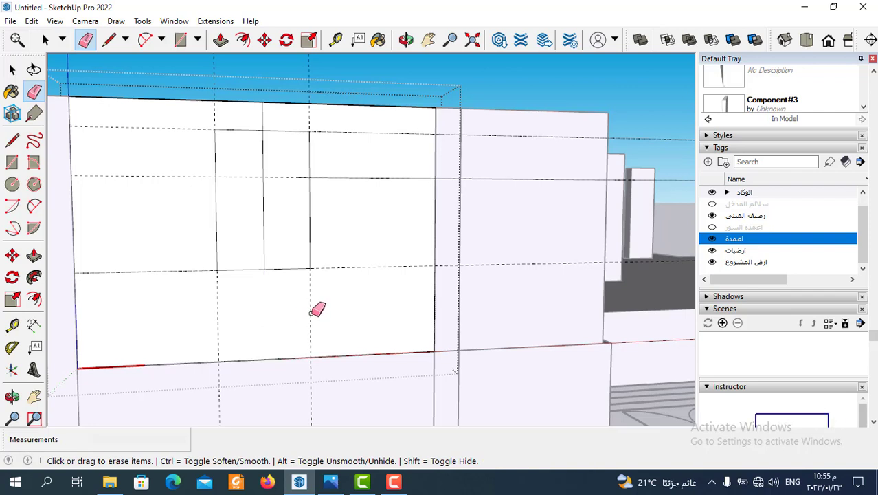
{"action": "left_click", "coordinate": [310, 312]}
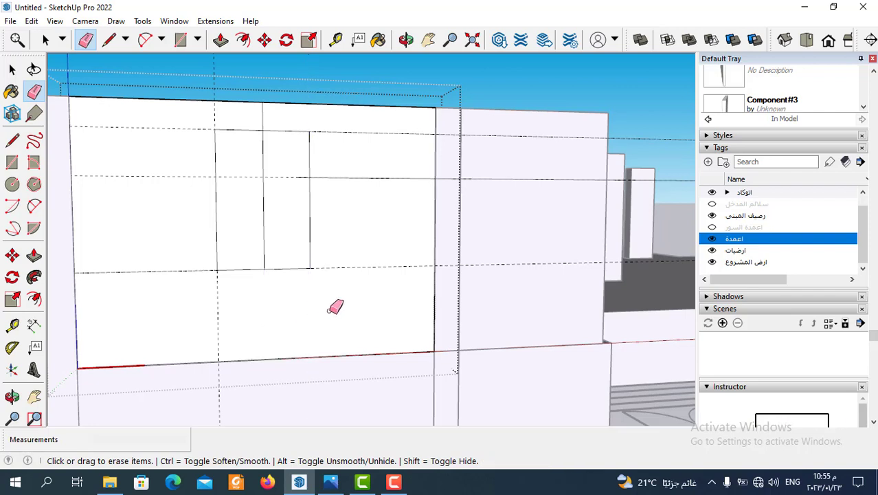
{"action": "left_click", "coordinate": [358, 267]}
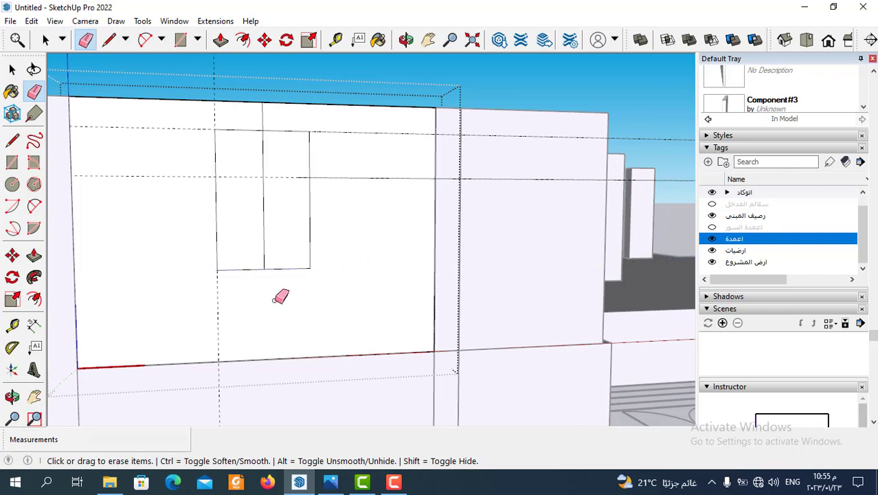
Erase the remaining guides around the window and the line splitting its rectangle.
{"action": "left_click", "coordinate": [218, 309]}
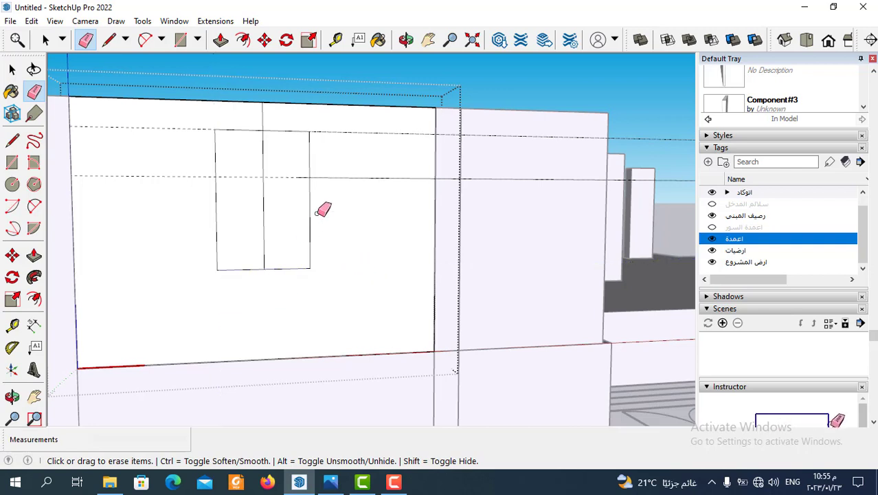
{"action": "left_click", "coordinate": [337, 176]}
{"action": "left_click", "coordinate": [236, 134]}
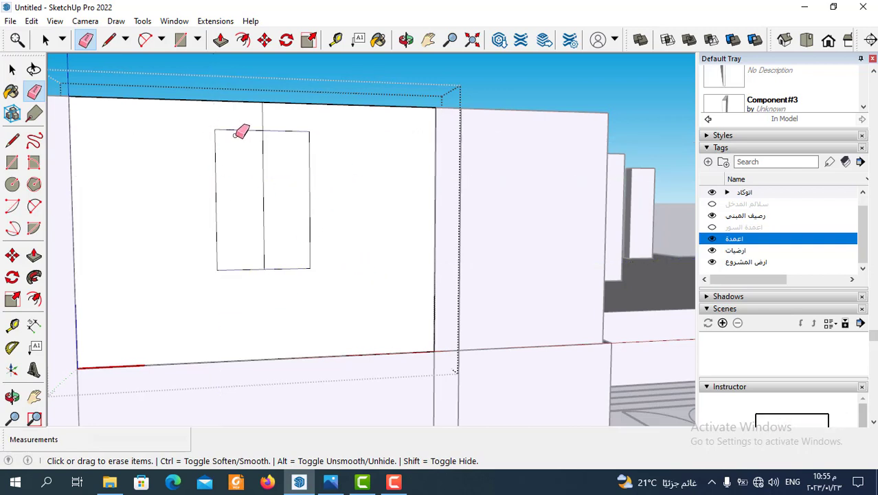
{"action": "left_click", "coordinate": [264, 143]}
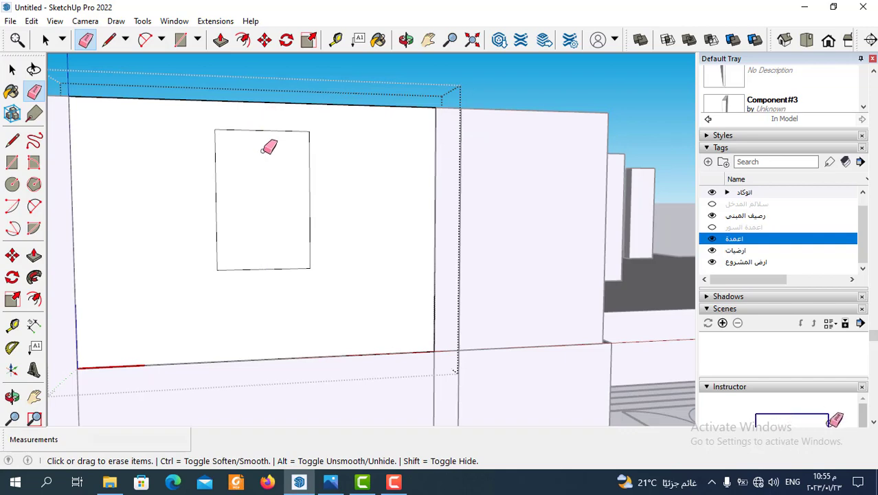
{"action": "scroll", "coordinate": [339, 316], "scroll_direction": "down", "scroll_amount": 3}
{"action": "scroll", "coordinate": [323, 323], "scroll_direction": "down", "scroll_amount": 3}
Push the left window face 0.25 m into the facade wall.
{"action": "middle_click_drag", "start_coordinate": [308, 330], "coordinate": [310, 363]}
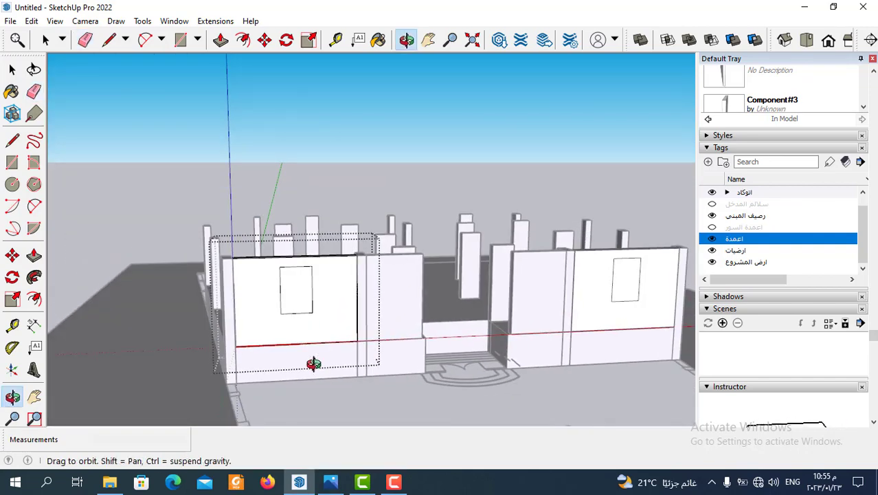
{"action": "scroll", "coordinate": [302, 316], "scroll_direction": "up", "scroll_amount": 3}
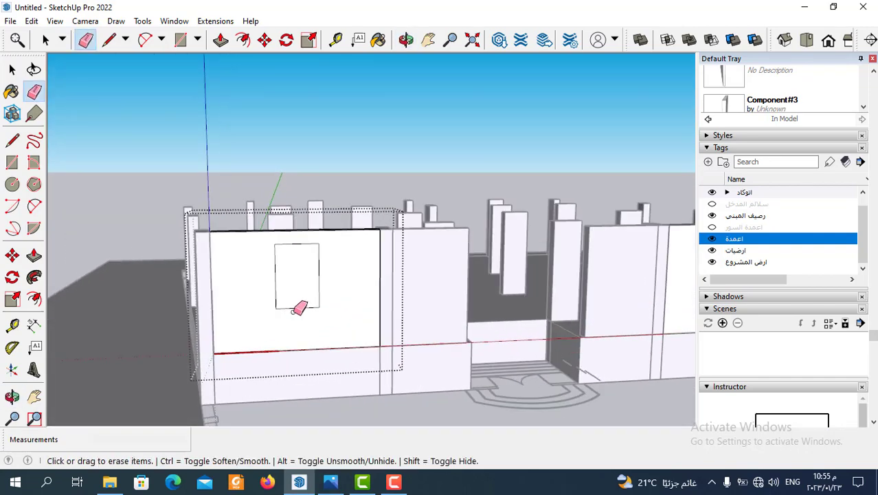
{"action": "left_click", "coordinate": [221, 40]}
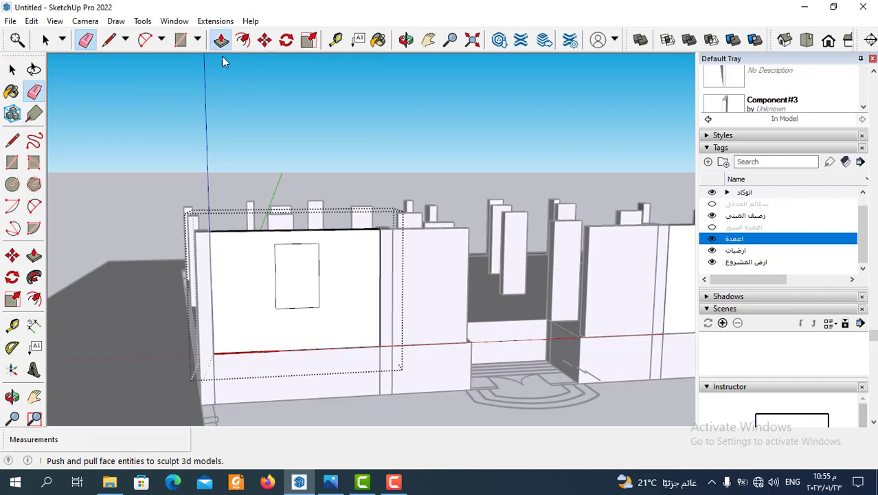
{"action": "left_click", "coordinate": [298, 284]}
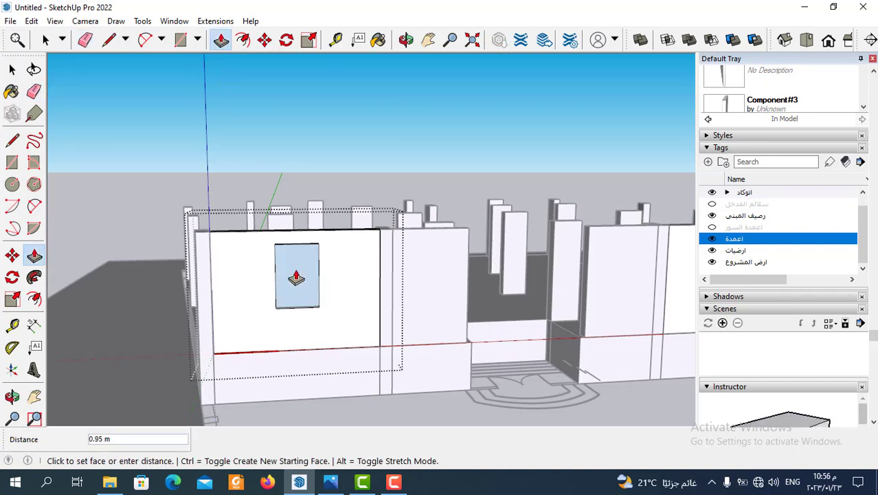
{"action": "type", "text": "25"}
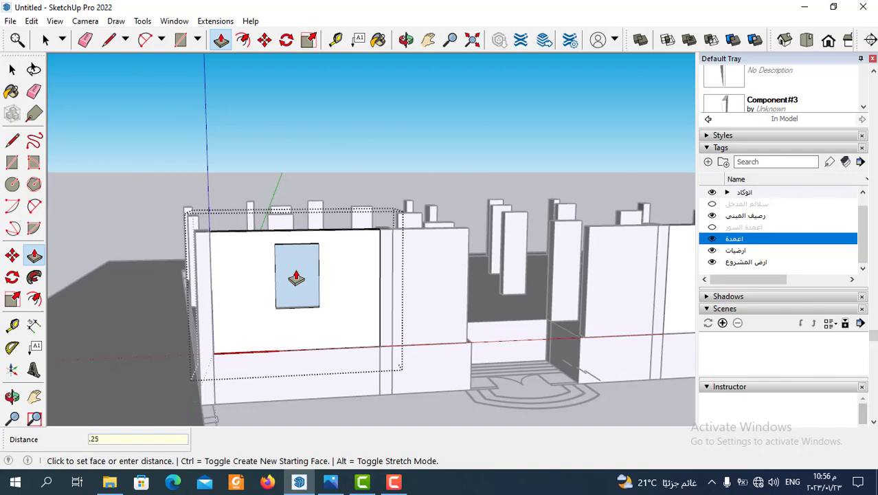
{"action": "key", "text": "Return"}
Orbit and zoom around the model to look over the whole building front.
{"action": "mouse_move", "coordinate": [296, 278]}
{"action": "middle_mouse_down"}
{"action": "mouse_move", "coordinate": [384, 358]}
{"action": "mouse_move", "coordinate": [368, 357]}
{"action": "mouse_move", "coordinate": [255, 255]}
{"action": "mouse_move", "coordinate": [255, 269]}
{"action": "mouse_move", "coordinate": [276, 285]}
{"action": "middle_mouse_up"}
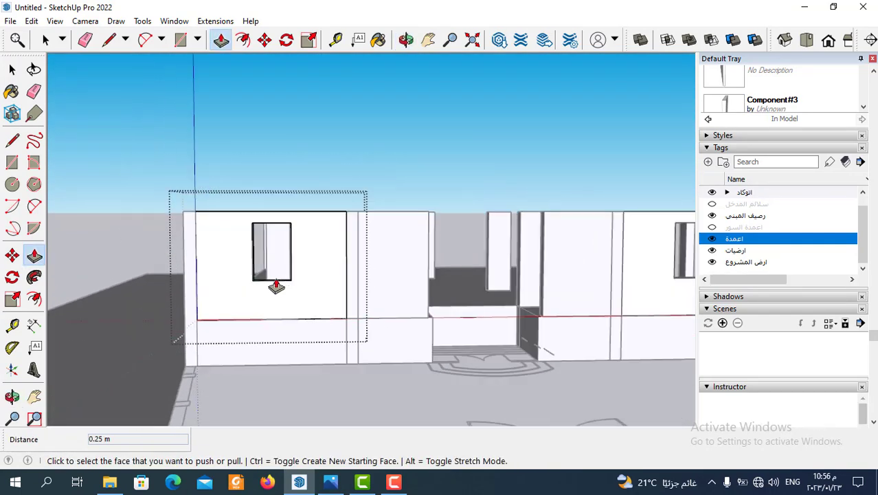
{"action": "scroll", "coordinate": [268, 289], "scroll_direction": "down", "scroll_amount": 2}
{"action": "scroll", "coordinate": [269, 288], "scroll_direction": "up", "scroll_amount": 3}
{"action": "scroll", "coordinate": [525, 301], "scroll_direction": "down", "scroll_amount": 3}
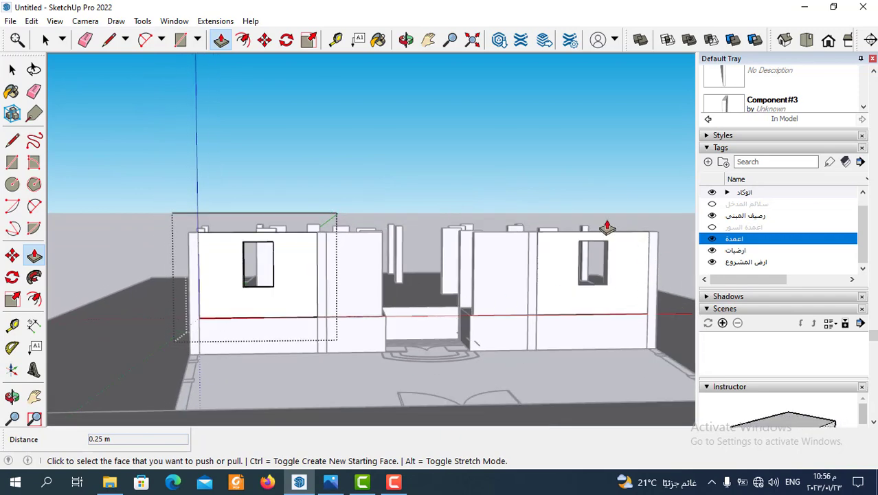
{"action": "scroll", "coordinate": [486, 338], "scroll_direction": "up", "scroll_amount": 3}
{"action": "scroll", "coordinate": [418, 349], "scroll_direction": "down", "scroll_amount": 2}
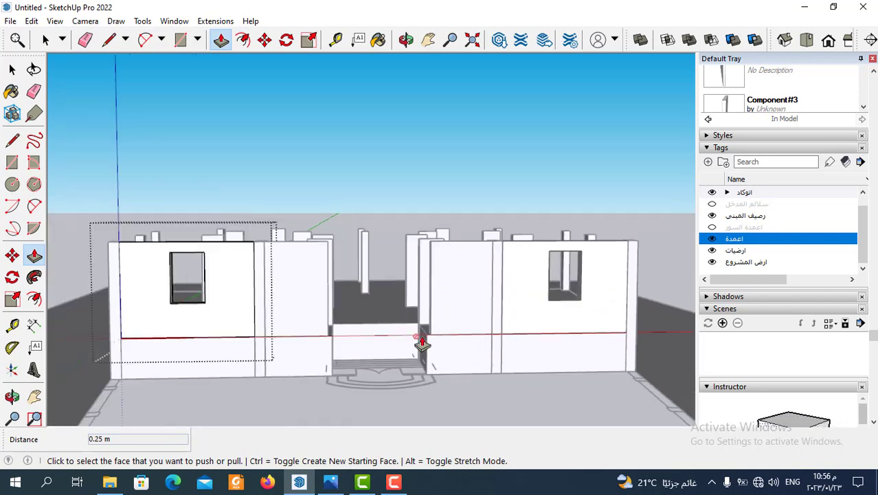
{"action": "middle_click_drag", "start_coordinate": [418, 349], "coordinate": [409, 337]}
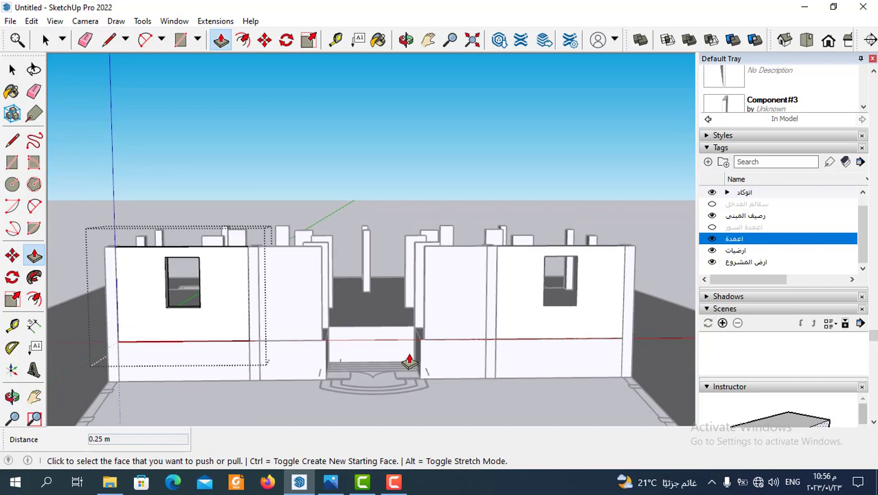
{"action": "scroll", "coordinate": [409, 361], "scroll_direction": "down", "scroll_amount": 1}
{"action": "mouse_move", "coordinate": [460, 350]}
{"action": "middle_mouse_down"}
{"action": "mouse_move", "coordinate": [417, 336]}
{"action": "mouse_move", "coordinate": [428, 354]}
{"action": "mouse_move", "coordinate": [287, 333]}
{"action": "middle_mouse_up"}
Move the left window opening's top face down 0.5 m.
{"action": "scroll", "coordinate": [273, 326], "scroll_direction": "up", "scroll_amount": 2}
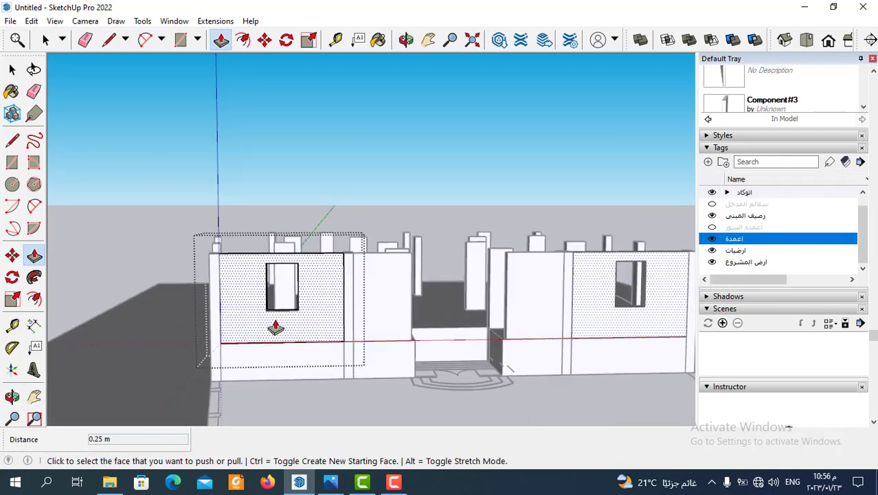
{"action": "scroll", "coordinate": [456, 363], "scroll_direction": "up", "scroll_amount": 2}
{"action": "middle_click_drag", "start_coordinate": [427, 357], "coordinate": [329, 309]}
{"action": "scroll", "coordinate": [294, 275], "scroll_direction": "up", "scroll_amount": 2}
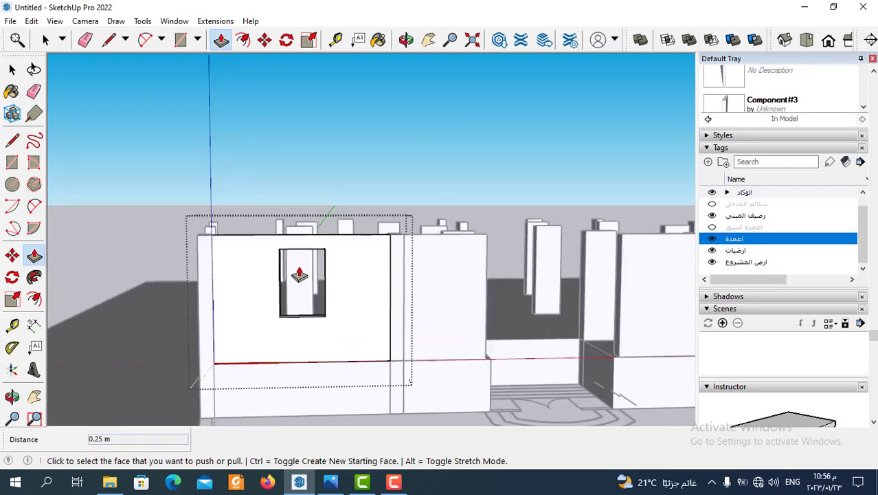
{"action": "scroll", "coordinate": [313, 275], "scroll_direction": "up", "scroll_amount": 1}
{"action": "scroll", "coordinate": [411, 329], "scroll_direction": "down", "scroll_amount": 2}
{"action": "mouse_move", "coordinate": [410, 329]}
{"action": "middle_mouse_down"}
{"action": "mouse_move", "coordinate": [359, 290]}
{"action": "mouse_move", "coordinate": [373, 251]}
{"action": "middle_mouse_up"}
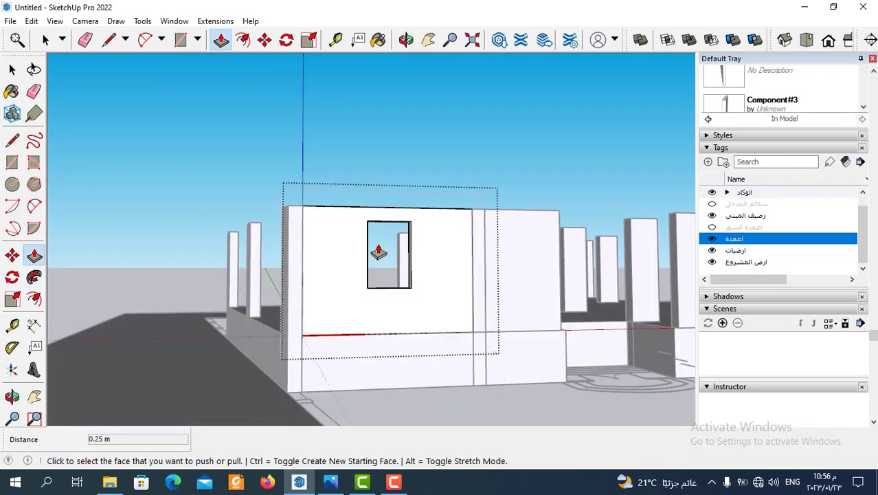
{"action": "scroll", "coordinate": [392, 232], "scroll_direction": "up", "scroll_amount": 2}
{"action": "scroll", "coordinate": [399, 225], "scroll_direction": "up", "scroll_amount": 2}
{"action": "middle_click_drag", "start_coordinate": [399, 224], "coordinate": [393, 210]}
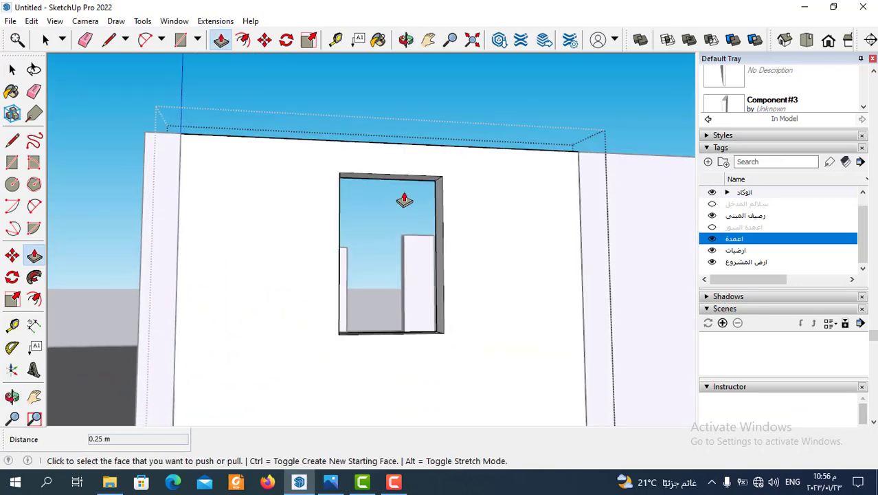
{"action": "left_click", "coordinate": [405, 185]}
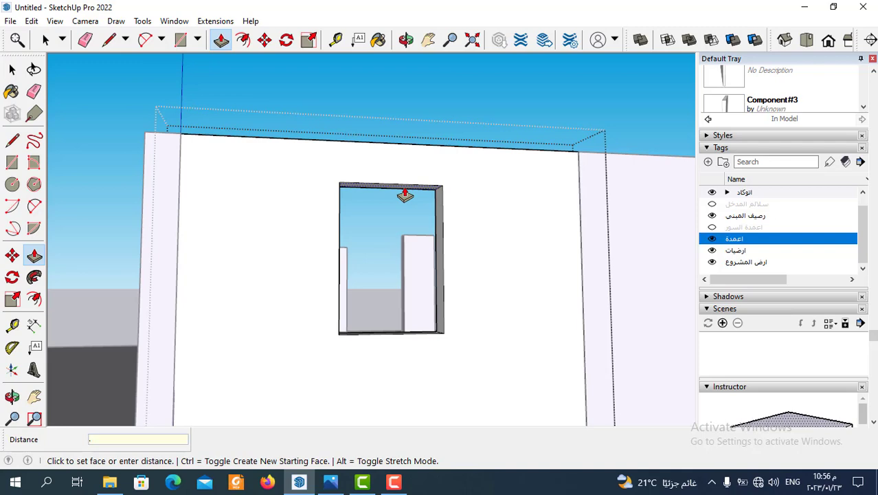
{"action": "type", "text": "5"}
{"action": "key", "text": "Return"}
Move the window opening's top face a further 0.25 m.
{"action": "scroll", "coordinate": [345, 182], "scroll_direction": "down", "scroll_amount": 2}
{"action": "scroll", "coordinate": [384, 294], "scroll_direction": "down", "scroll_amount": 3}
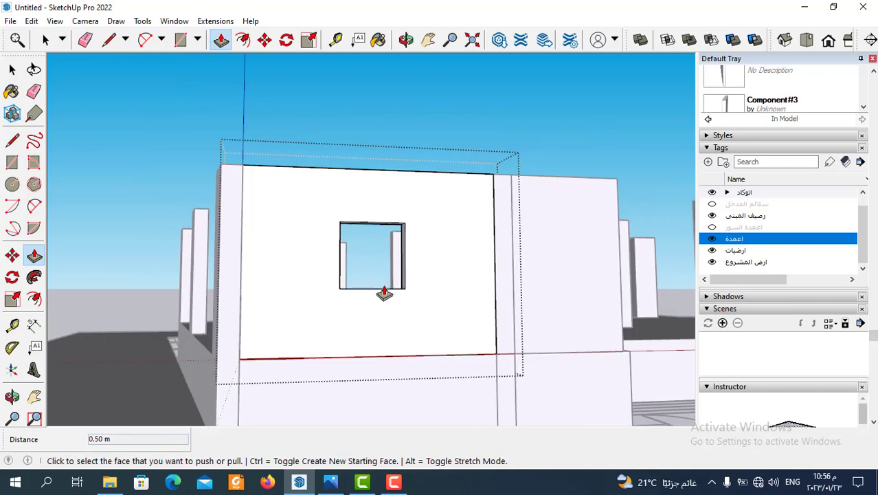
{"action": "mouse_move", "coordinate": [384, 294]}
{"action": "middle_mouse_down"}
{"action": "mouse_move", "coordinate": [320, 367]}
{"action": "mouse_move", "coordinate": [333, 277]}
{"action": "mouse_move", "coordinate": [370, 250]}
{"action": "middle_mouse_up"}
{"action": "scroll", "coordinate": [313, 282], "scroll_direction": "down", "scroll_amount": 3}
{"action": "scroll", "coordinate": [343, 307], "scroll_direction": "down", "scroll_amount": 1}
{"action": "scroll", "coordinate": [313, 294], "scroll_direction": "up", "scroll_amount": 3}
{"action": "scroll", "coordinate": [443, 196], "scroll_direction": "up", "scroll_amount": 2}
{"action": "scroll", "coordinate": [444, 182], "scroll_direction": "up", "scroll_amount": 2}
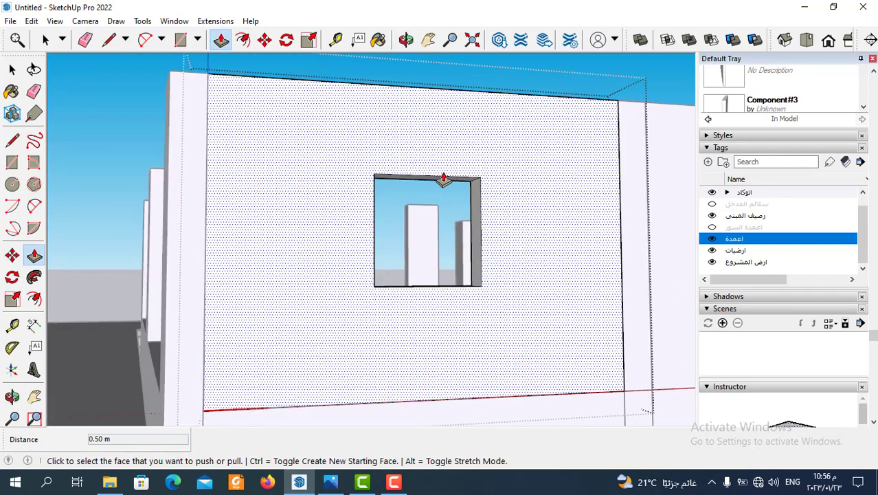
{"action": "scroll", "coordinate": [440, 187], "scroll_direction": "up", "scroll_amount": 1}
{"action": "left_click", "coordinate": [440, 187]}
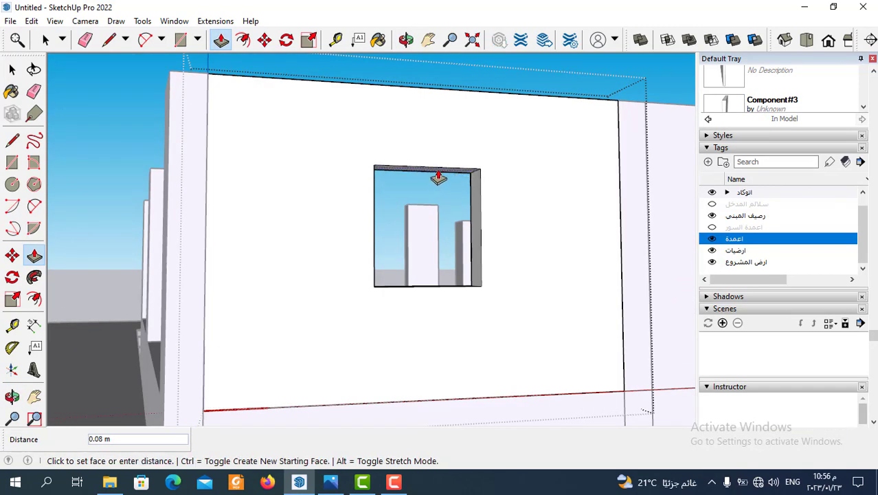
{"action": "type", "text": ".25"}
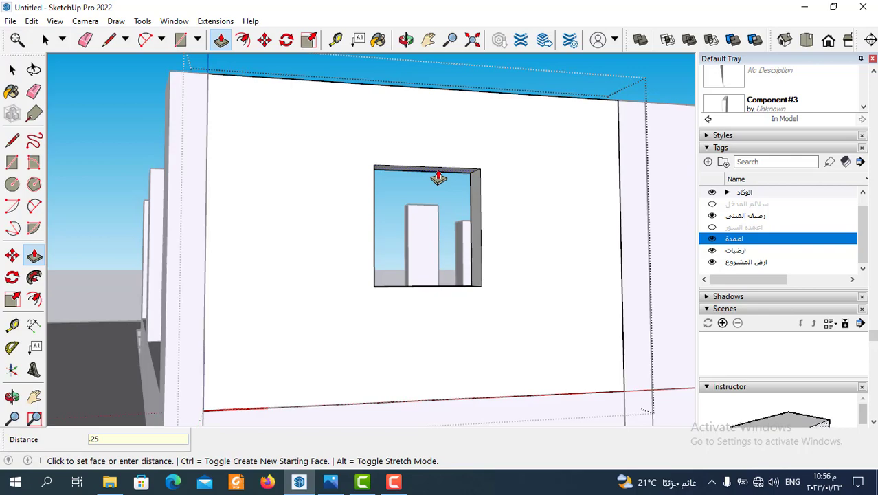
{"action": "key", "text": "Return"}
Orbit around the building from above and along the front to review the openings.
{"action": "scroll", "coordinate": [284, 161], "scroll_direction": "down", "scroll_amount": 2}
{"action": "scroll", "coordinate": [353, 310], "scroll_direction": "down", "scroll_amount": 3}
{"action": "mouse_move", "coordinate": [352, 309]}
{"action": "middle_mouse_down"}
{"action": "mouse_move", "coordinate": [296, 360]}
{"action": "mouse_move", "coordinate": [342, 224]}
{"action": "mouse_move", "coordinate": [349, 252]}
{"action": "middle_mouse_up"}
{"action": "scroll", "coordinate": [341, 224], "scroll_direction": "down", "scroll_amount": 3}
{"action": "scroll", "coordinate": [402, 269], "scroll_direction": "up", "scroll_amount": 2}
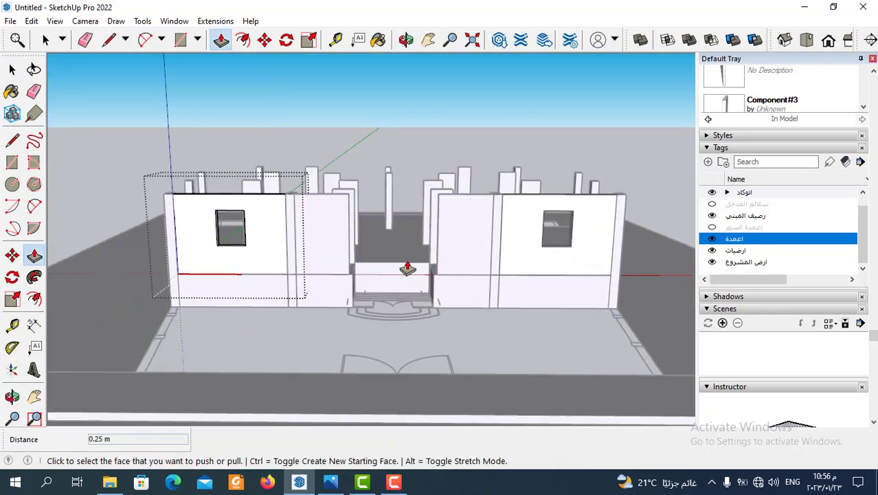
{"action": "scroll", "coordinate": [371, 265], "scroll_direction": "up", "scroll_amount": 2}
{"action": "scroll", "coordinate": [372, 264], "scroll_direction": "down", "scroll_amount": 3}
{"action": "middle_click_drag", "start_coordinate": [398, 278], "coordinate": [402, 255]}
{"action": "scroll", "coordinate": [302, 250], "scroll_direction": "up", "scroll_amount": 3}
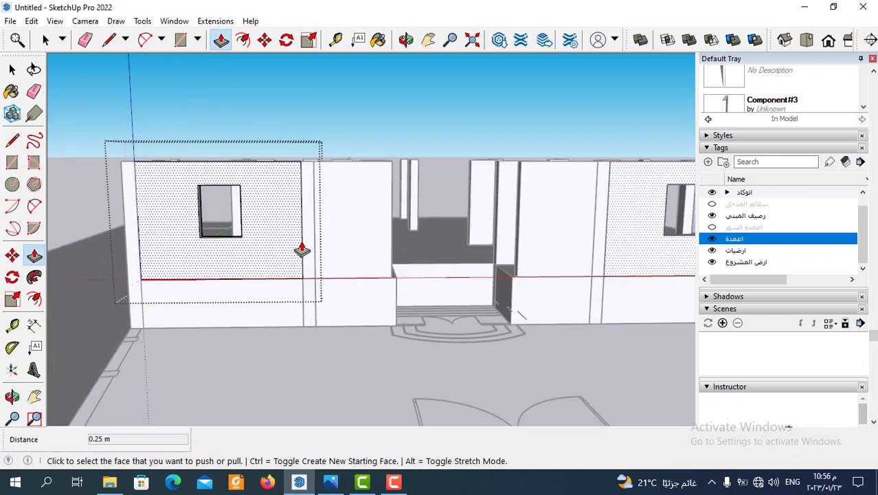
{"action": "scroll", "coordinate": [232, 255], "scroll_direction": "down", "scroll_amount": 2}
{"action": "scroll", "coordinate": [231, 255], "scroll_direction": "down", "scroll_amount": 1}
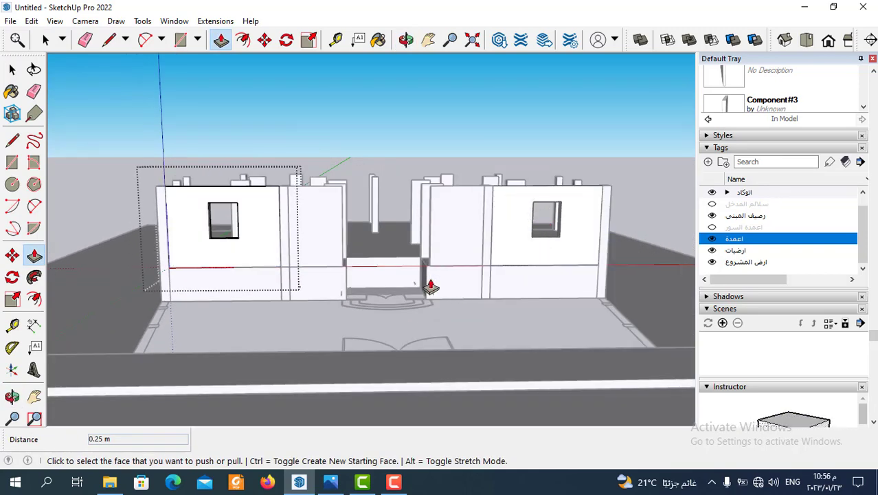
{"action": "mouse_move", "coordinate": [427, 290]}
{"action": "middle_mouse_down"}
{"action": "mouse_move", "coordinate": [393, 274]}
{"action": "mouse_move", "coordinate": [486, 274]}
{"action": "middle_mouse_up"}
{"action": "scroll", "coordinate": [490, 266], "scroll_direction": "up", "scroll_amount": 2}
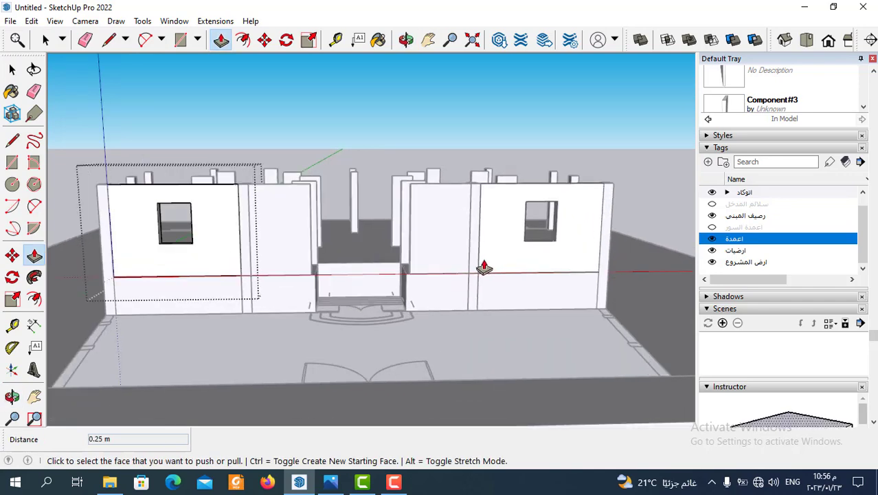
{"action": "scroll", "coordinate": [453, 299], "scroll_direction": "down", "scroll_amount": 2}
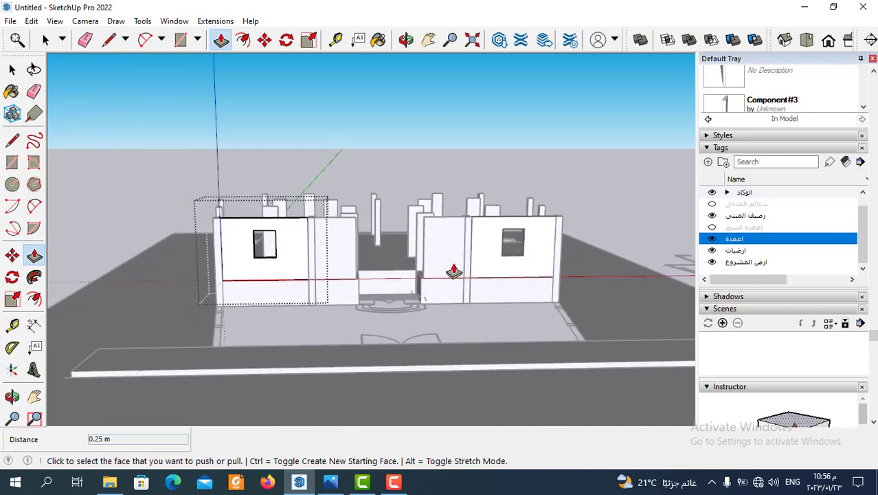
{"action": "scroll", "coordinate": [363, 265], "scroll_direction": "up", "scroll_amount": 2}
{"action": "middle_click_drag", "start_coordinate": [363, 265], "coordinate": [357, 275]}
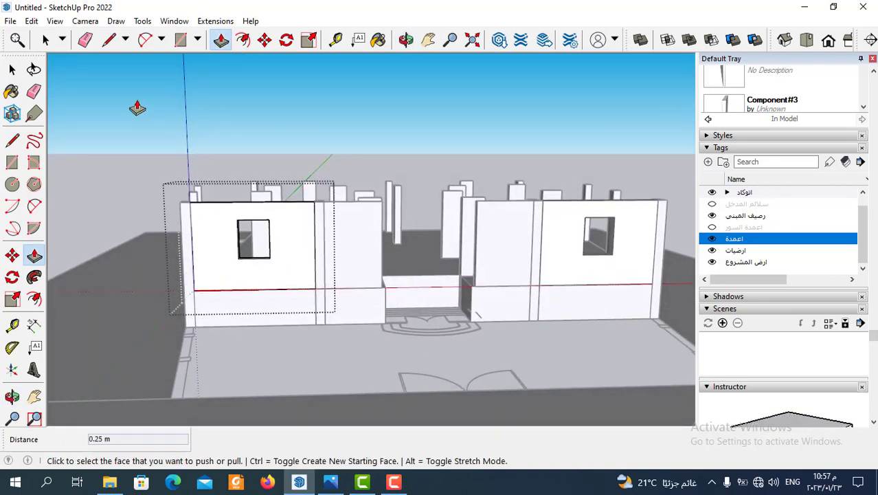
Open the wall component beside the entrance for editing and bring up the reference render.
{"action": "left_click", "coordinate": [45, 39]}
{"action": "left_click", "coordinate": [398, 237]}
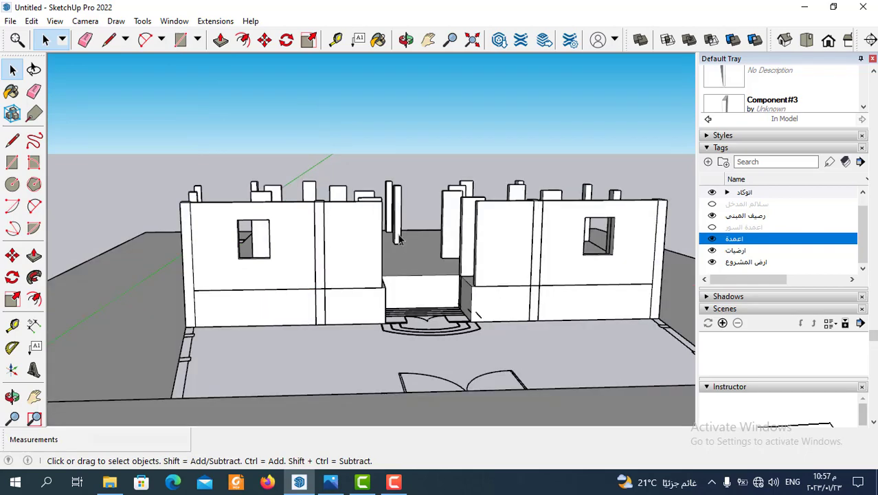
{"action": "scroll", "coordinate": [459, 343], "scroll_direction": "down", "scroll_amount": 2}
{"action": "scroll", "coordinate": [374, 288], "scroll_direction": "up", "scroll_amount": 3}
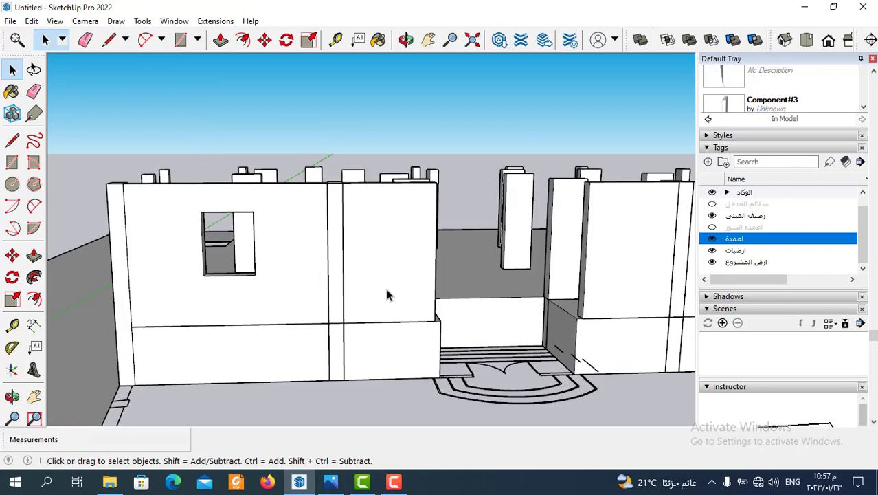
{"action": "double_click", "coordinate": [387, 296]}
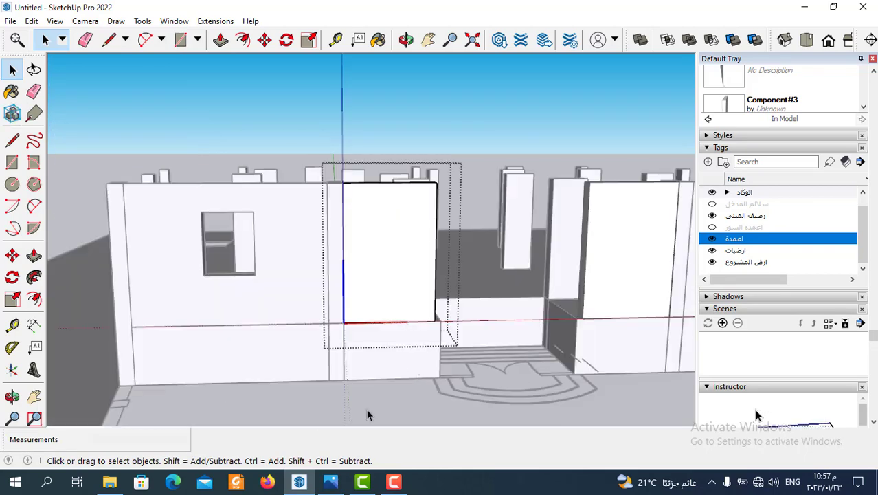
{"action": "left_click", "coordinate": [336, 487]}
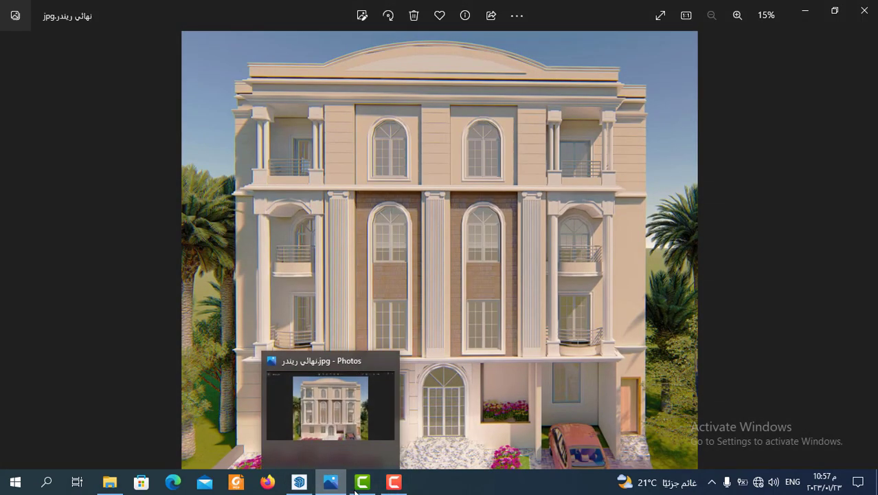
Place a horizontal guide 0.58 m up from the wall's bottom corner.
{"action": "mouse_move", "coordinate": [299, 482]}
{"action": "left_click", "coordinate": [309, 429]}
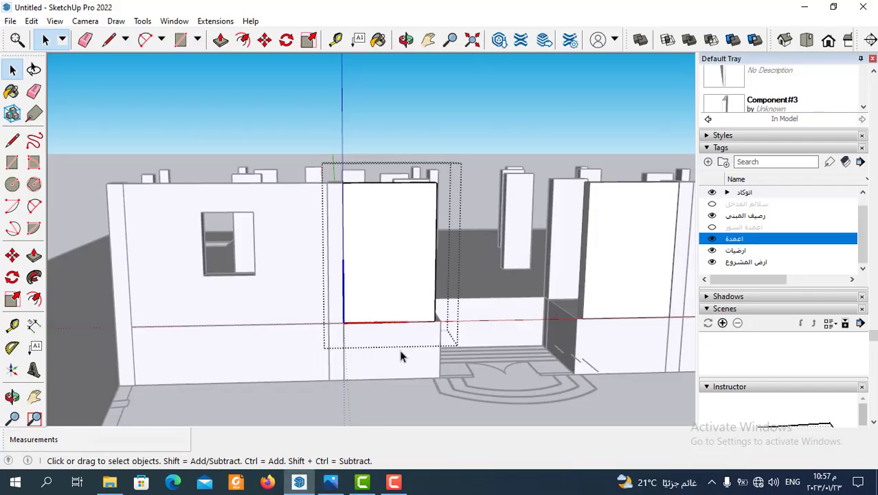
{"action": "scroll", "coordinate": [402, 323], "scroll_direction": "up", "scroll_amount": 1}
{"action": "scroll", "coordinate": [395, 282], "scroll_direction": "up", "scroll_amount": 2}
{"action": "middle_click_drag", "start_coordinate": [391, 270], "coordinate": [390, 278]}
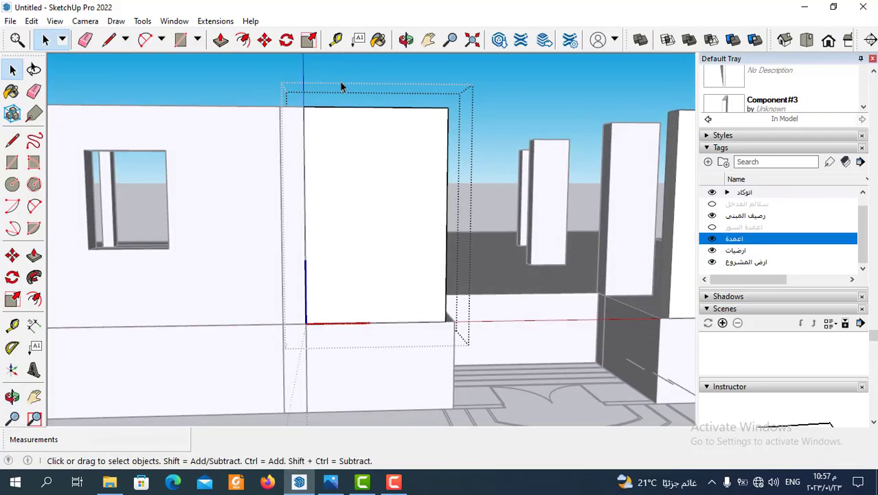
{"action": "left_click", "coordinate": [337, 41]}
{"action": "scroll", "coordinate": [412, 313], "scroll_direction": "down", "scroll_amount": 2}
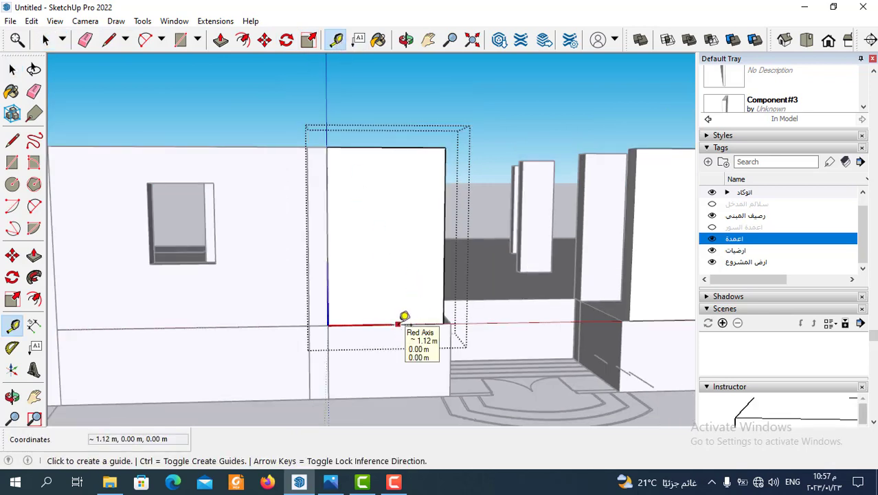
{"action": "left_click", "coordinate": [402, 320]}
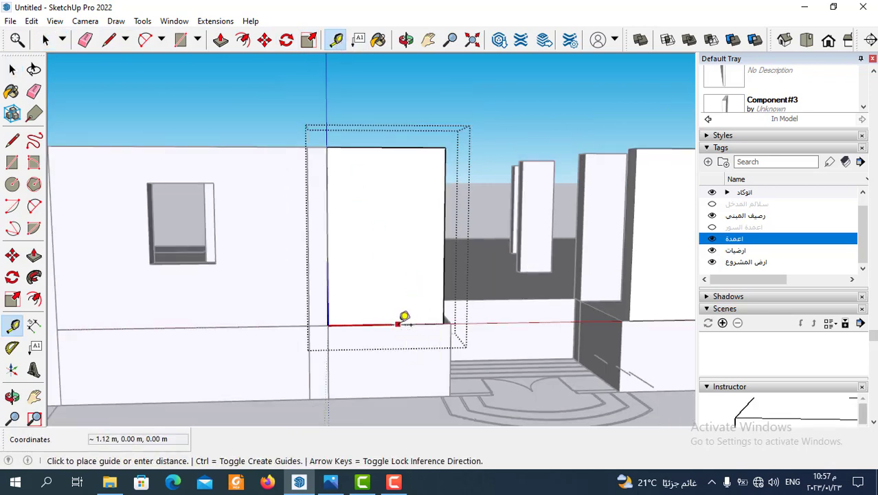
{"action": "type", "text": "1"}
{"action": "left_click", "coordinate": [405, 279]}
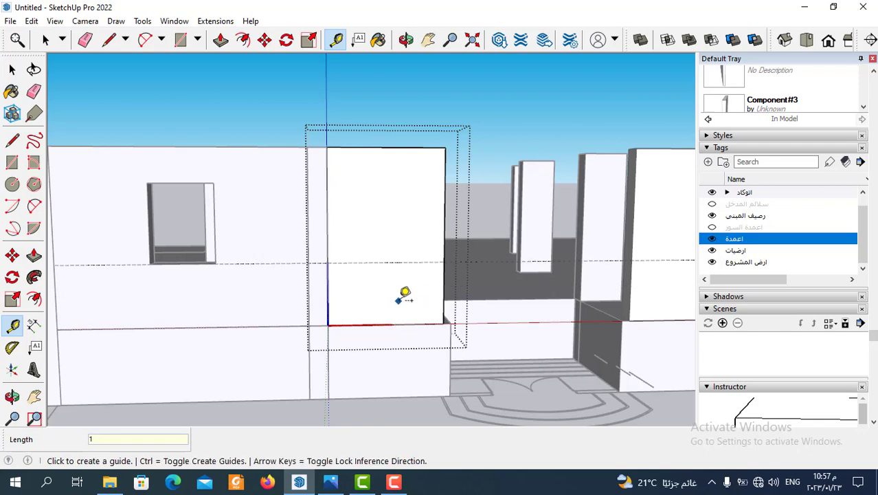
Place a second horizontal guide 1.25 m above the 0.58 m guide.
{"action": "scroll", "coordinate": [360, 312], "scroll_direction": "down", "scroll_amount": 1}
{"action": "scroll", "coordinate": [355, 297], "scroll_direction": "up", "scroll_amount": 2}
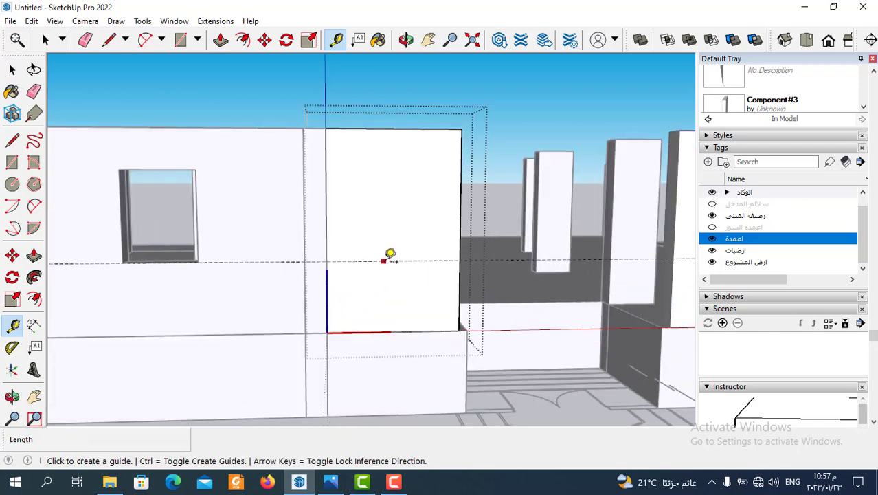
{"action": "left_click", "coordinate": [388, 256]}
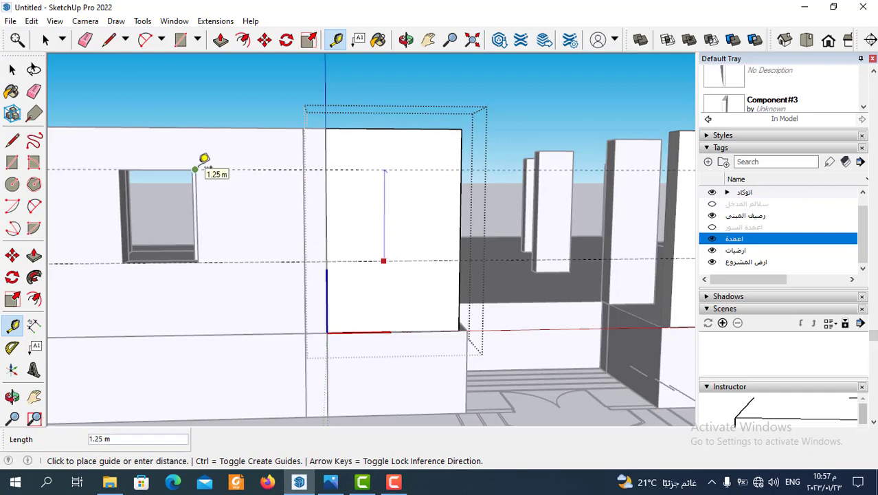
{"action": "left_click", "coordinate": [204, 159]}
{"action": "scroll", "coordinate": [302, 249], "scroll_direction": "down", "scroll_amount": 3}
{"action": "scroll", "coordinate": [353, 249], "scroll_direction": "down", "scroll_amount": 2}
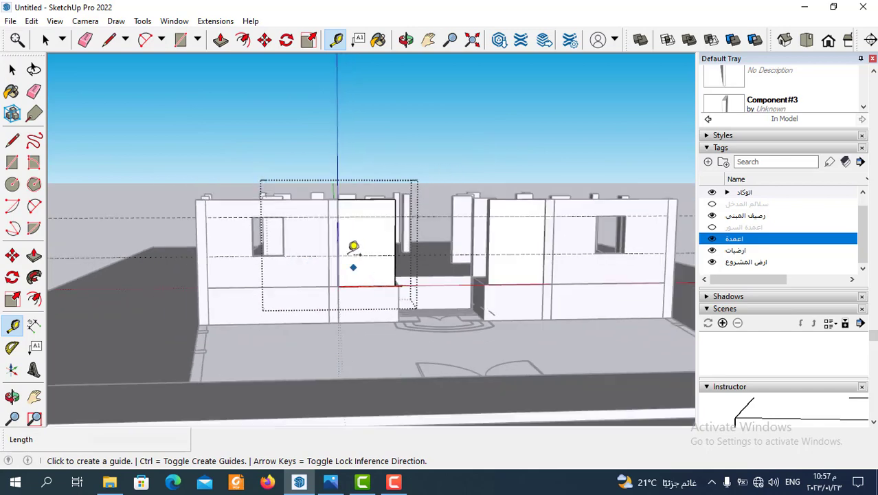
{"action": "scroll", "coordinate": [234, 169], "scroll_direction": "up", "scroll_amount": 3}
{"action": "scroll", "coordinate": [220, 151], "scroll_direction": "down", "scroll_amount": 1}
Draw a vertical centre line from the wall's top-edge midpoint down to the lower guide.
{"action": "left_click", "coordinate": [112, 41]}
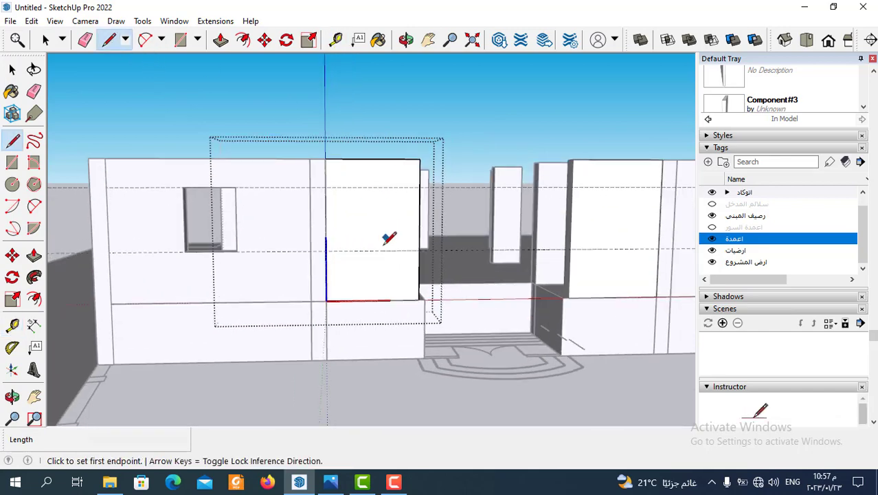
{"action": "scroll", "coordinate": [386, 241], "scroll_direction": "up", "scroll_amount": 2}
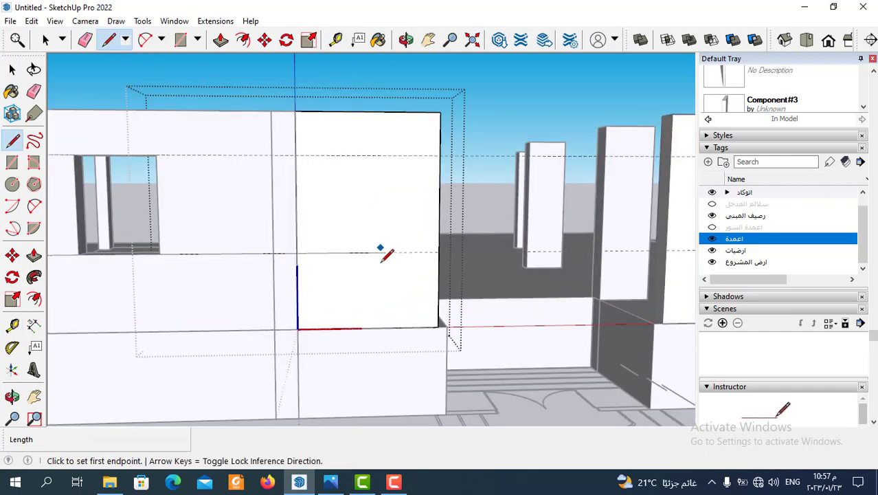
{"action": "left_click", "coordinate": [369, 111]}
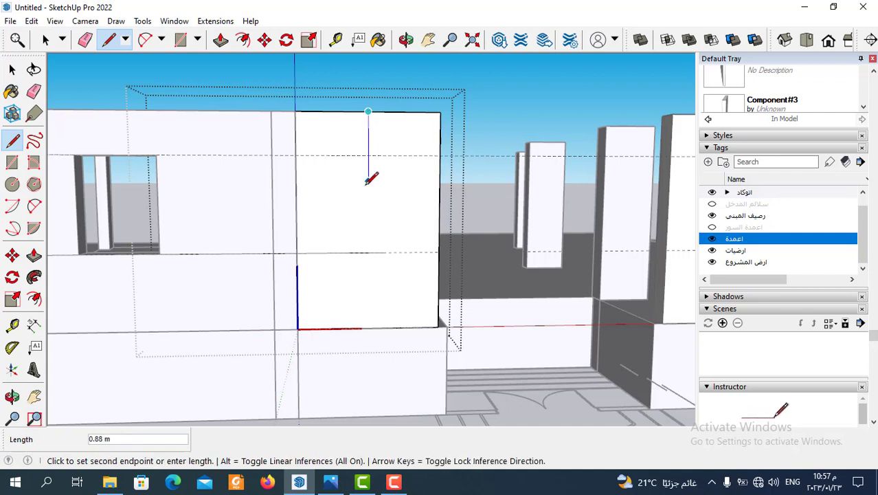
{"action": "left_click", "coordinate": [367, 252]}
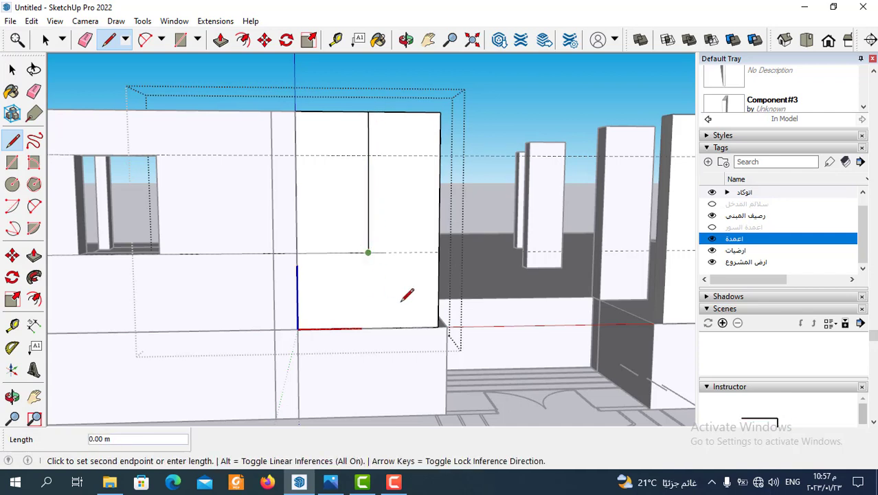
{"action": "key", "text": "Escape"}
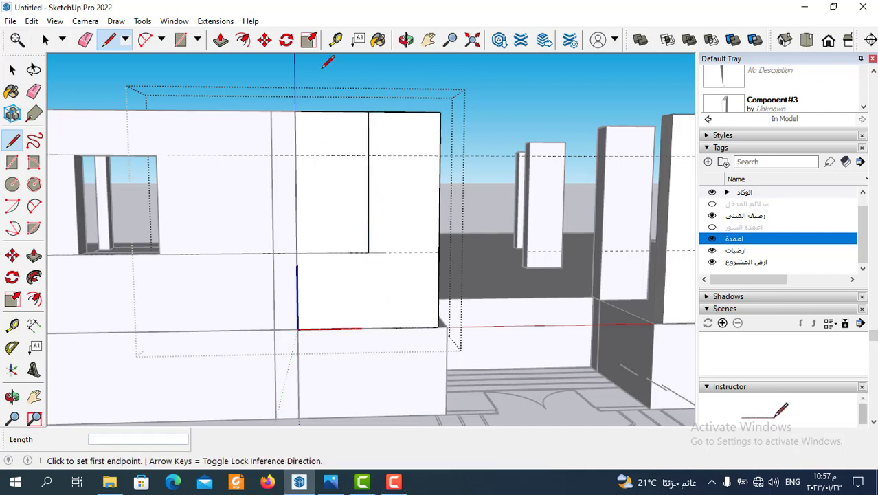
Place vertical guides 0.5 m to the right and left of the centre line.
{"action": "left_click", "coordinate": [336, 40]}
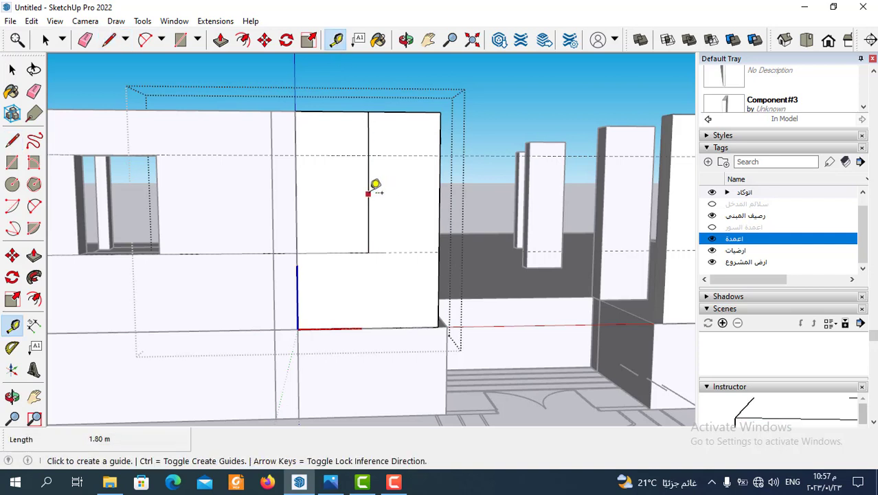
{"action": "left_click", "coordinate": [368, 194]}
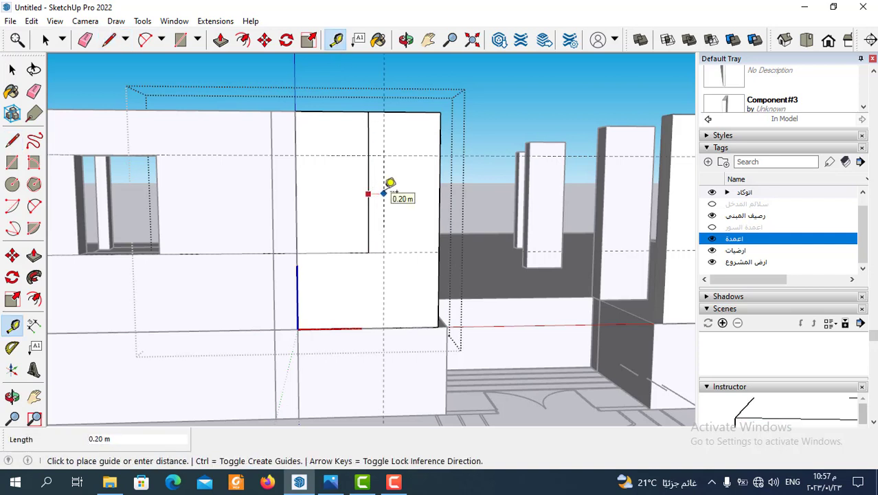
{"action": "type", "text": ".5"}
{"action": "key", "text": "Return"}
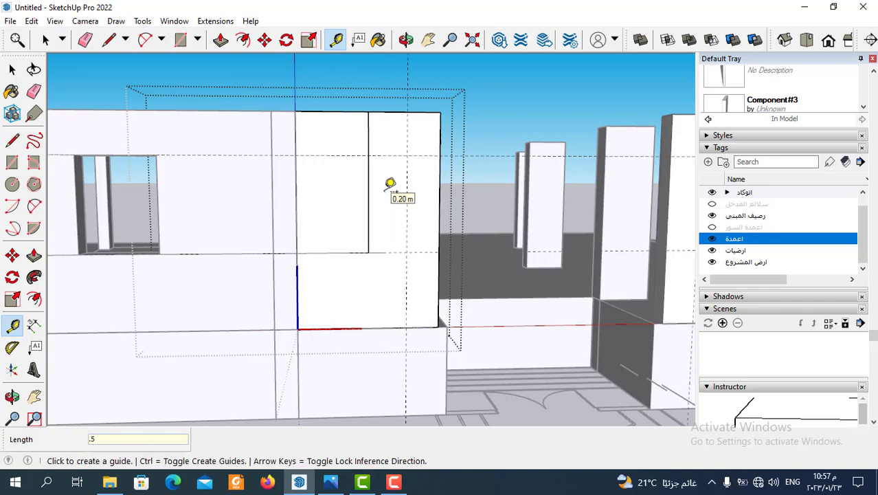
{"action": "left_click", "coordinate": [369, 198]}
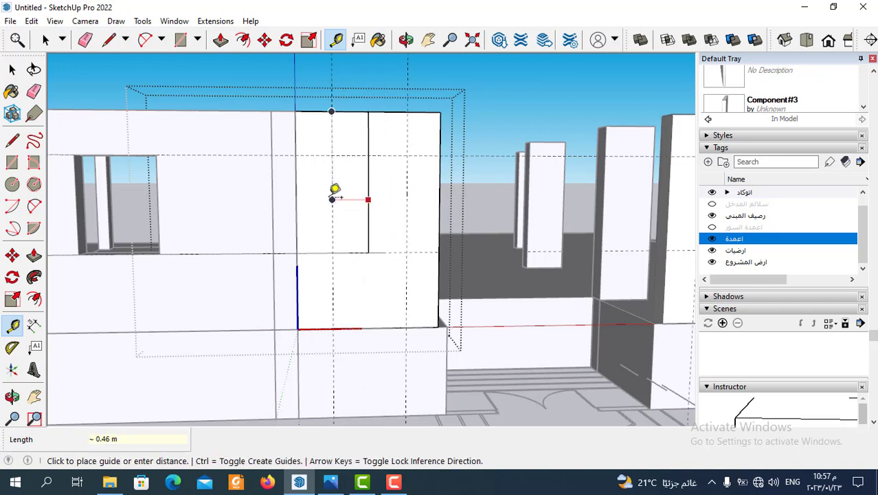
{"action": "type", "text": ".5"}
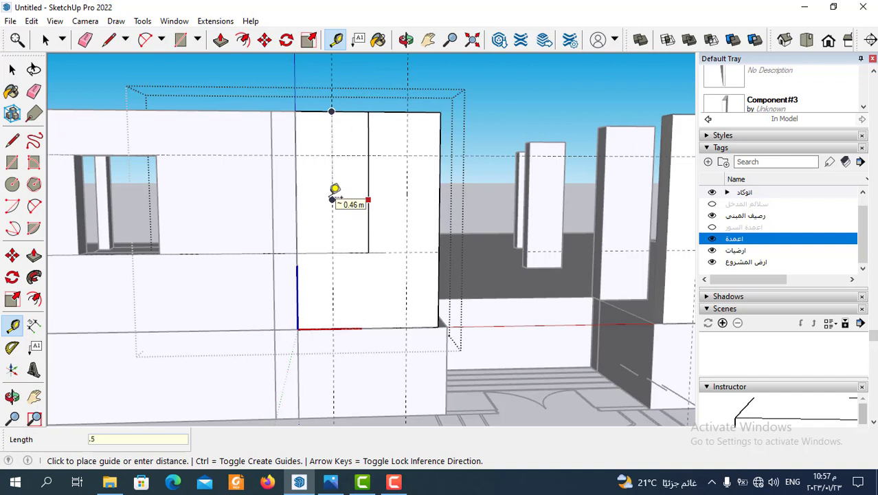
{"action": "key", "text": "Return"}
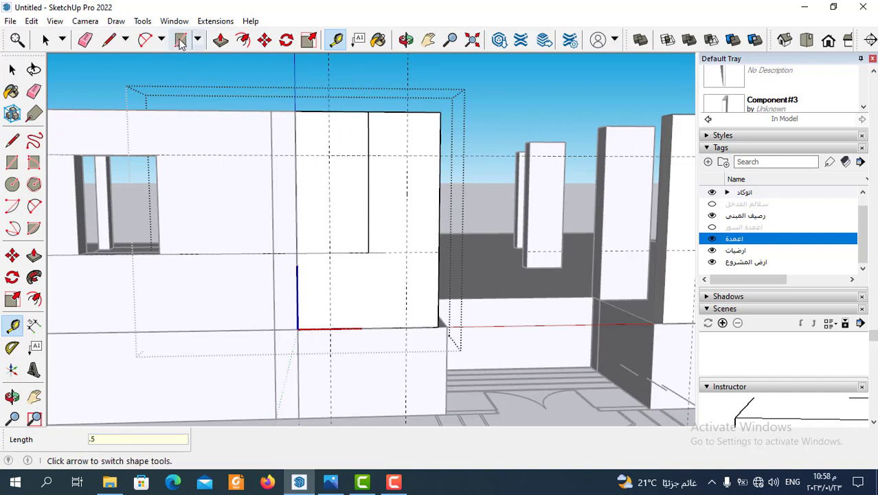
Draw the 1 m × 1.25 m window rectangle between opposite guide intersections.
{"action": "left_click", "coordinate": [181, 41]}
{"action": "left_click", "coordinate": [329, 154]}
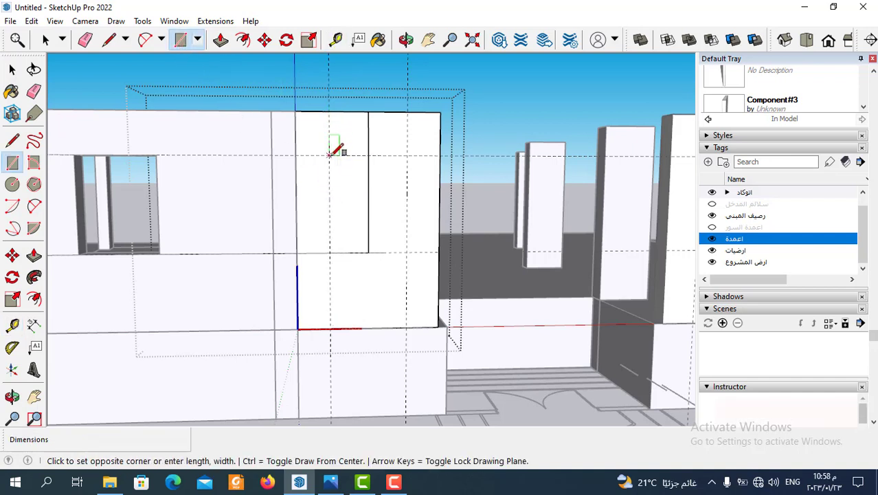
{"action": "left_click", "coordinate": [406, 251]}
Erase the construction guides and the vertical centre line segments around the window.
{"action": "left_click", "coordinate": [86, 40]}
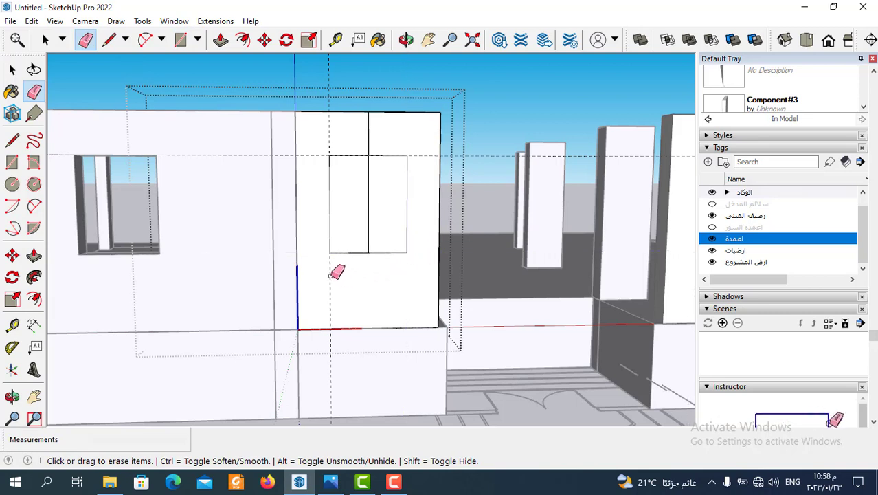
{"action": "left_click_drag", "start_coordinate": [330, 275], "coordinate": [427, 159]}
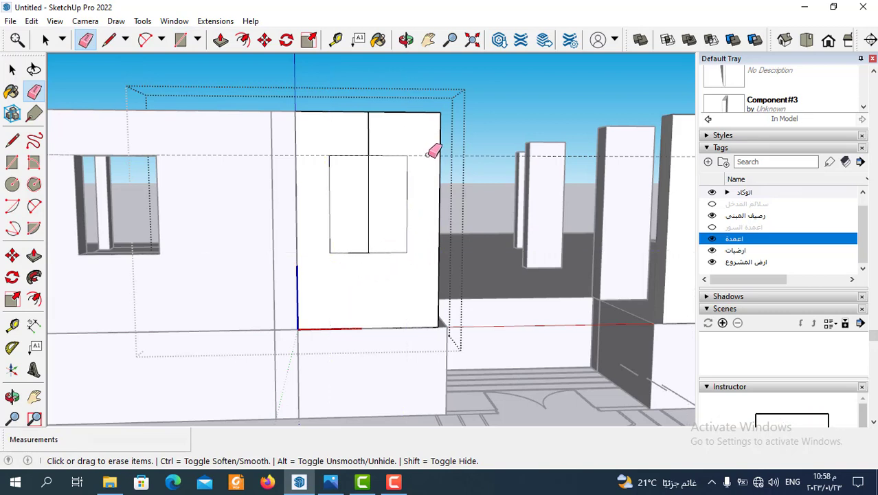
{"action": "left_click", "coordinate": [369, 140]}
{"action": "left_click", "coordinate": [368, 182]}
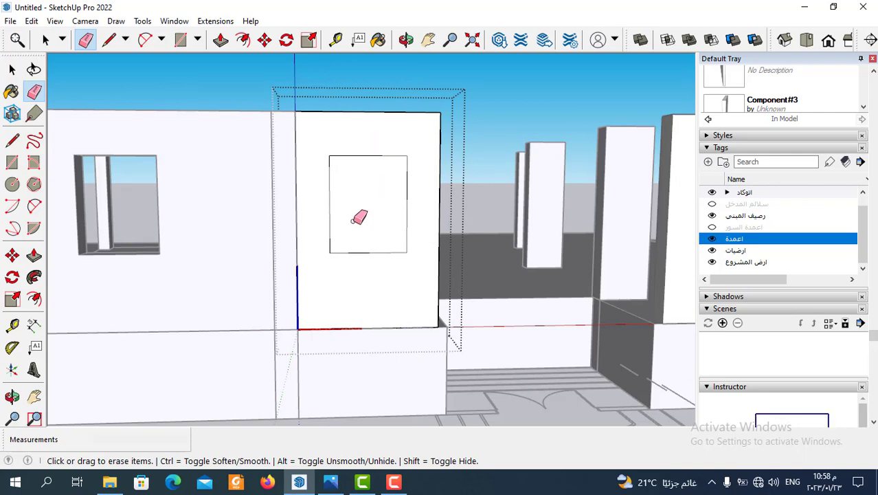
{"action": "left_click", "coordinate": [220, 39]}
Push/Pull the window rectangle back to the wall's rear face, leaving a through-opening.
{"action": "middle_click_drag", "start_coordinate": [319, 226], "coordinate": [390, 258]}
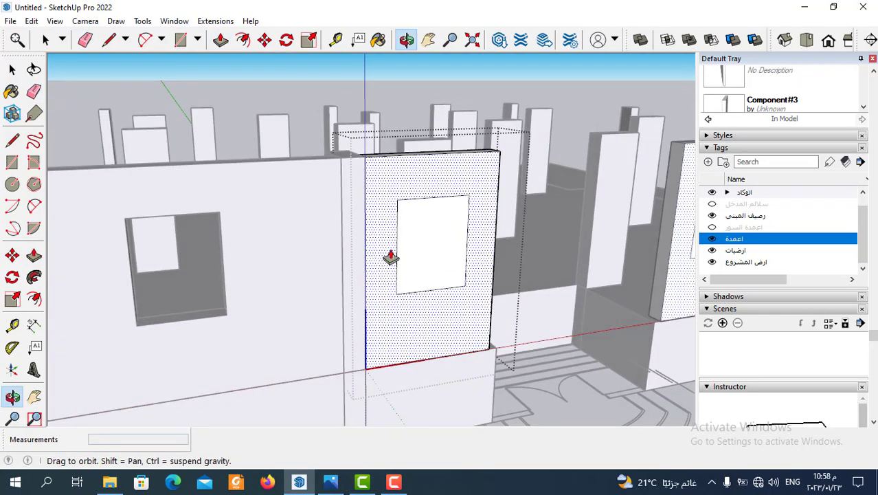
{"action": "left_click", "coordinate": [417, 257]}
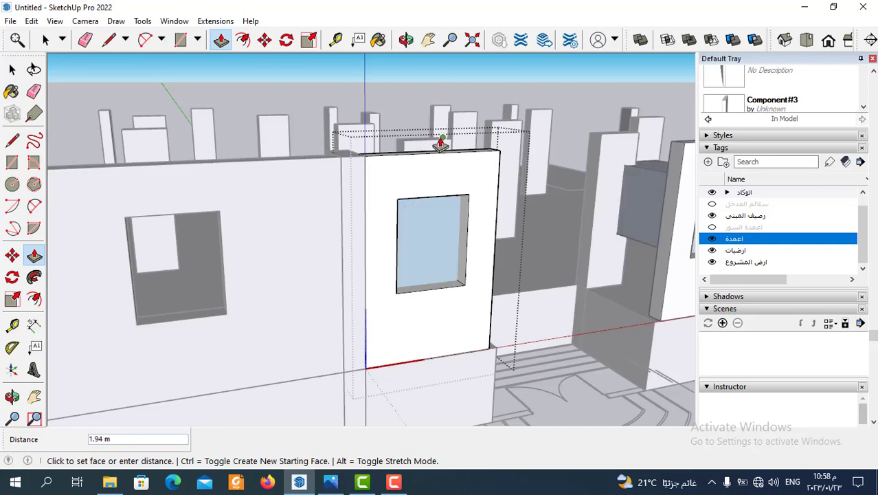
{"action": "scroll", "coordinate": [440, 144], "scroll_direction": "up", "scroll_amount": 2}
{"action": "middle_click_drag", "start_coordinate": [457, 153], "coordinate": [472, 257]}
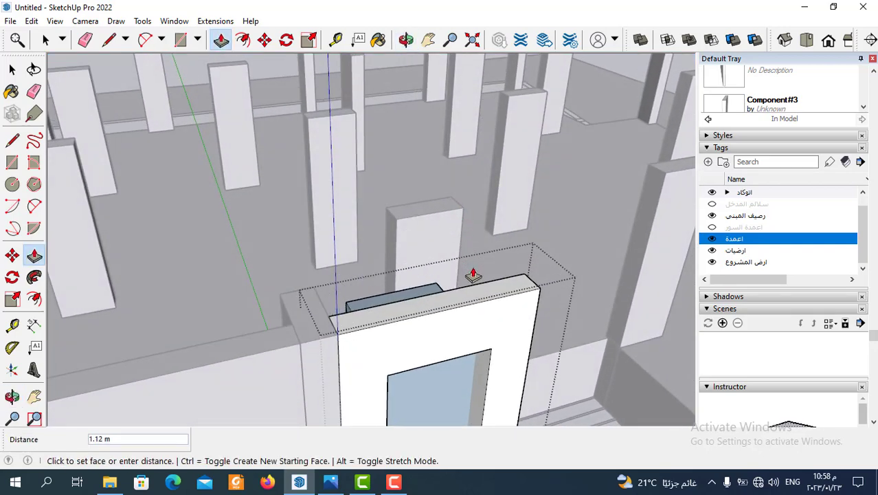
{"action": "left_click", "coordinate": [523, 280]}
Orbit and zoom around the new opening to view the whole entrance facade.
{"action": "scroll", "coordinate": [433, 248], "scroll_direction": "down", "scroll_amount": 3}
{"action": "scroll", "coordinate": [433, 320], "scroll_direction": "down", "scroll_amount": 2}
{"action": "mouse_move", "coordinate": [433, 319]}
{"action": "middle_mouse_down"}
{"action": "mouse_move", "coordinate": [392, 257]}
{"action": "mouse_move", "coordinate": [298, 220]}
{"action": "mouse_move", "coordinate": [335, 257]}
{"action": "mouse_move", "coordinate": [399, 251]}
{"action": "mouse_move", "coordinate": [373, 280]}
{"action": "middle_mouse_up"}
{"action": "scroll", "coordinate": [399, 251], "scroll_direction": "up", "scroll_amount": 3}
{"action": "scroll", "coordinate": [392, 290], "scroll_direction": "down", "scroll_amount": 2}
{"action": "scroll", "coordinate": [415, 324], "scroll_direction": "down", "scroll_amount": 2}
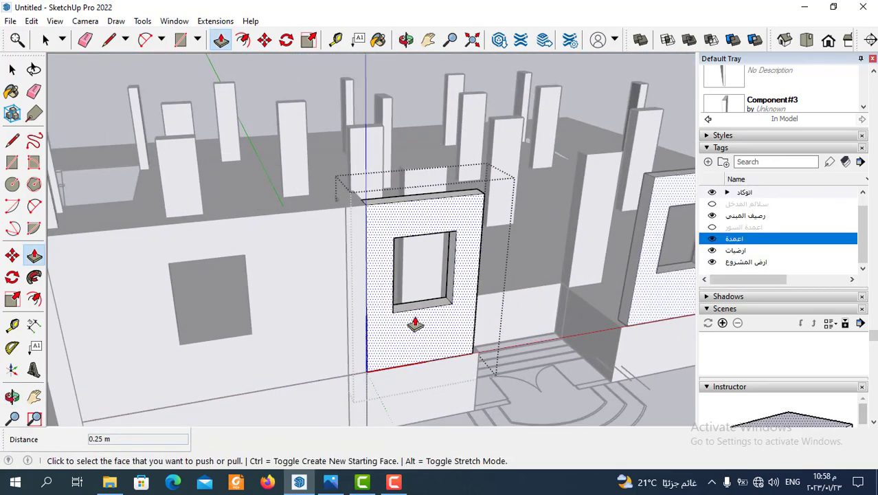
{"action": "scroll", "coordinate": [378, 296], "scroll_direction": "down", "scroll_amount": 3}
{"action": "mouse_move", "coordinate": [361, 290]}
{"action": "middle_mouse_down"}
{"action": "mouse_move", "coordinate": [327, 259]}
{"action": "mouse_move", "coordinate": [323, 233]}
{"action": "middle_mouse_up"}
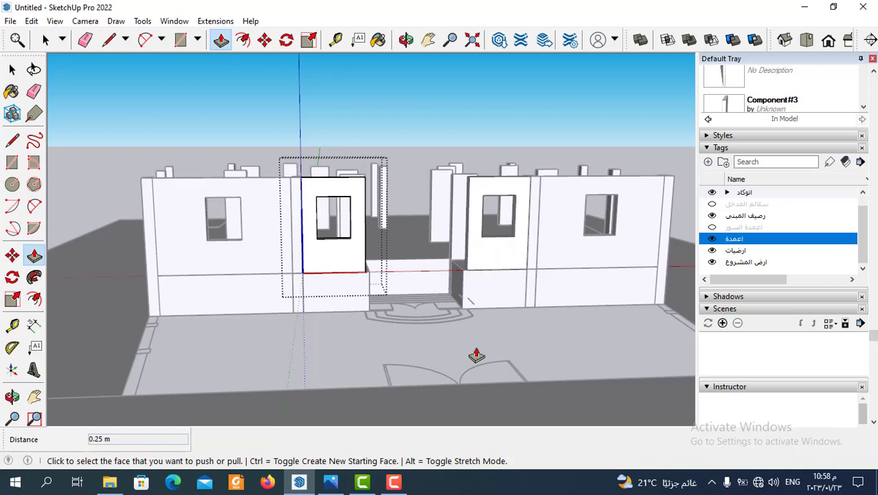
{"action": "scroll", "coordinate": [421, 308], "scroll_direction": "down", "scroll_amount": 3}
{"action": "middle_click_drag", "start_coordinate": [422, 309], "coordinate": [402, 324]}
{"action": "scroll", "coordinate": [405, 318], "scroll_direction": "up", "scroll_amount": 3}
{"action": "scroll", "coordinate": [407, 332], "scroll_direction": "up", "scroll_amount": 3}
{"action": "scroll", "coordinate": [420, 328], "scroll_direction": "down", "scroll_amount": 2}
{"action": "scroll", "coordinate": [435, 322], "scroll_direction": "down", "scroll_amount": 2}
{"action": "scroll", "coordinate": [389, 316], "scroll_direction": "up", "scroll_amount": 4}
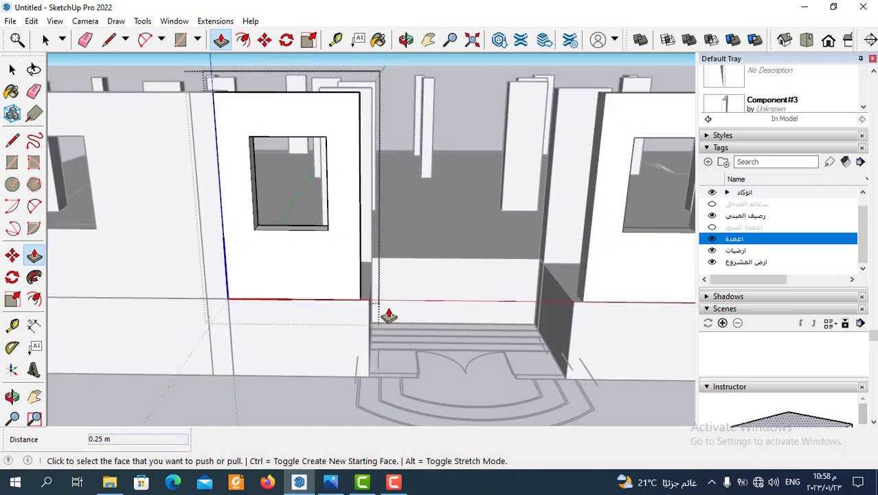
{"action": "scroll", "coordinate": [389, 316], "scroll_direction": "down", "scroll_amount": 2}
{"action": "scroll", "coordinate": [294, 308], "scroll_direction": "down", "scroll_amount": 2}
{"action": "scroll", "coordinate": [390, 325], "scroll_direction": "down", "scroll_amount": 2}
{"action": "mouse_move", "coordinate": [355, 291]}
{"action": "middle_mouse_down"}
{"action": "mouse_move", "coordinate": [375, 324]}
{"action": "mouse_move", "coordinate": [204, 141]}
{"action": "mouse_move", "coordinate": [287, 182]}
{"action": "middle_mouse_up"}
Switch to Select and orbit high above the entrance stairs to view the whole building.
{"action": "left_click", "coordinate": [45, 39]}
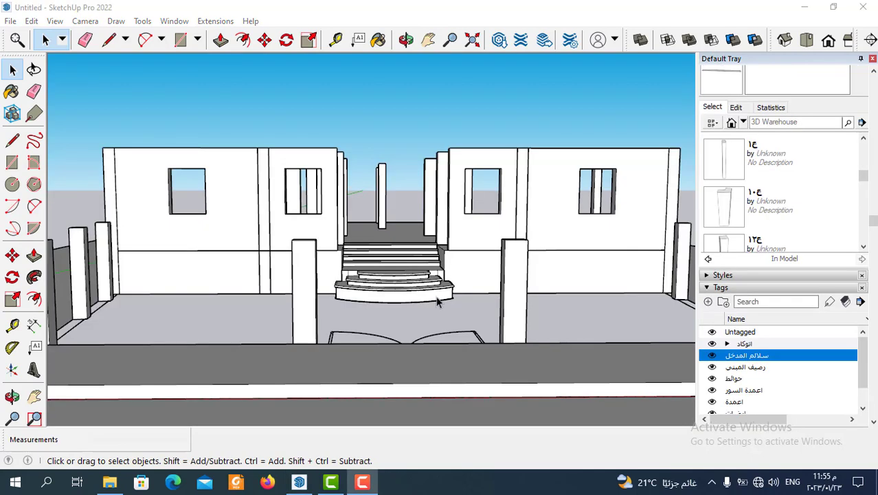
{"action": "mouse_move", "coordinate": [435, 308]}
{"action": "middle_mouse_down"}
{"action": "mouse_move", "coordinate": [447, 330]}
{"action": "mouse_move", "coordinate": [443, 300]}
{"action": "middle_mouse_up"}
{"action": "scroll", "coordinate": [411, 281], "scroll_direction": "up", "scroll_amount": 1}
{"action": "scroll", "coordinate": [447, 307], "scroll_direction": "down", "scroll_amount": 1}
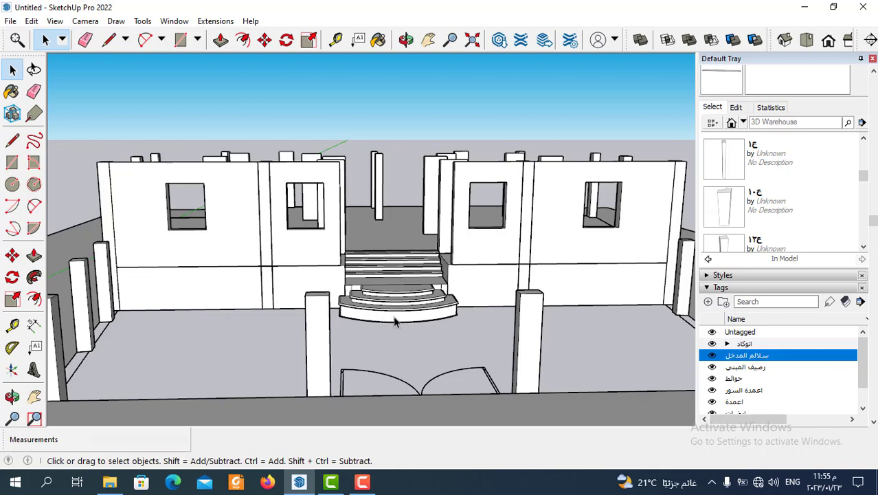
{"action": "mouse_move", "coordinate": [395, 321]}
{"action": "middle_mouse_down"}
{"action": "mouse_move", "coordinate": [359, 337]}
{"action": "mouse_move", "coordinate": [473, 353]}
{"action": "middle_mouse_up"}
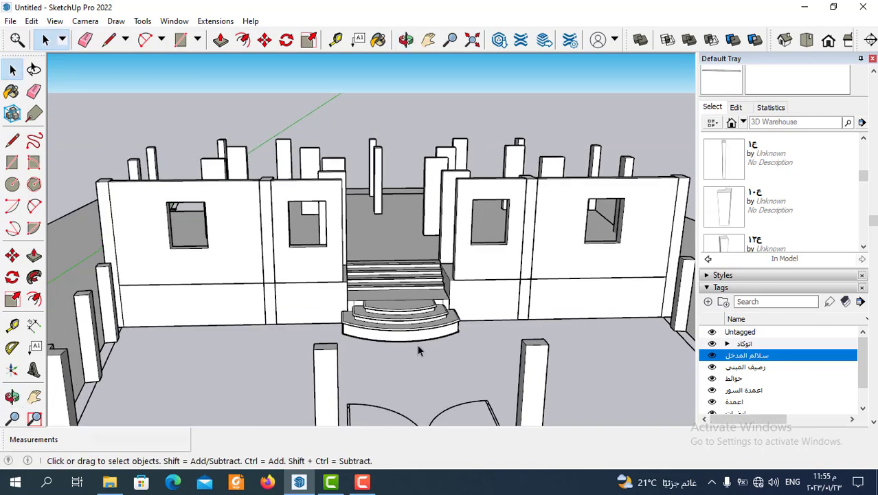